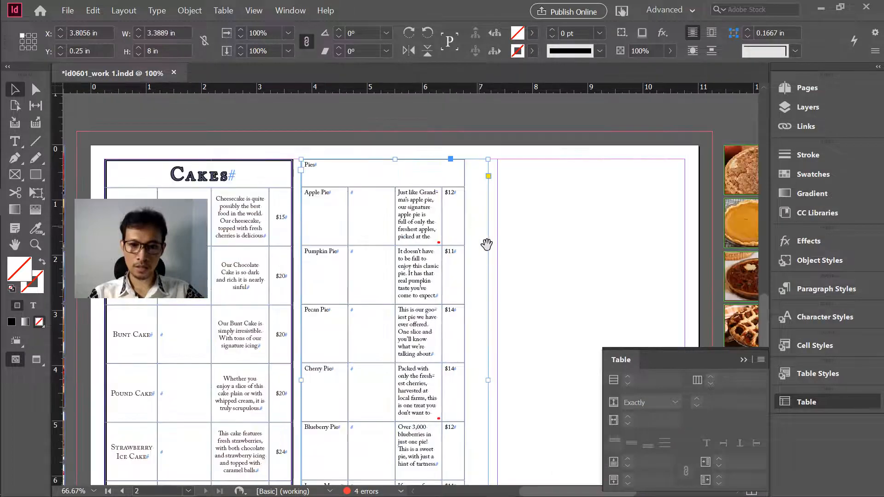
Step: Place the text cursor in the Apple Pie description cell and check the column-selection instructions in the Foxit Reader lesson PDF
left_click_drag(489, 255, 513, 182)
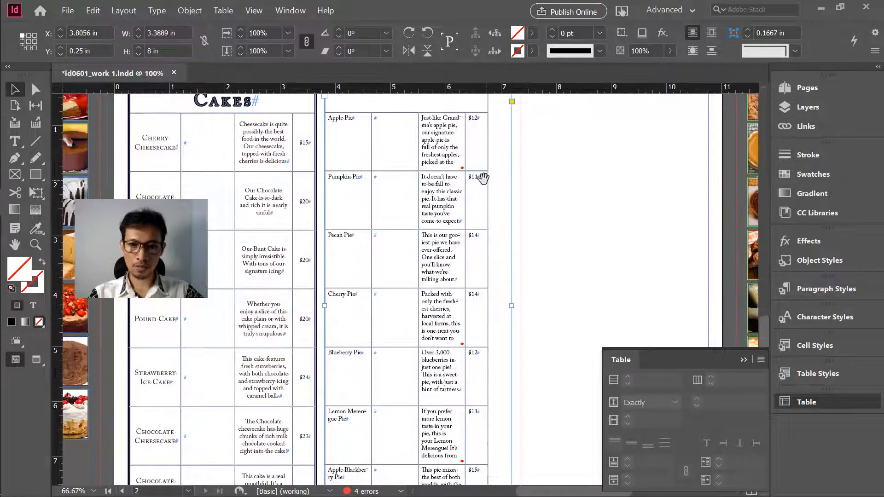
left_click(478, 210, "ctrl+alt")
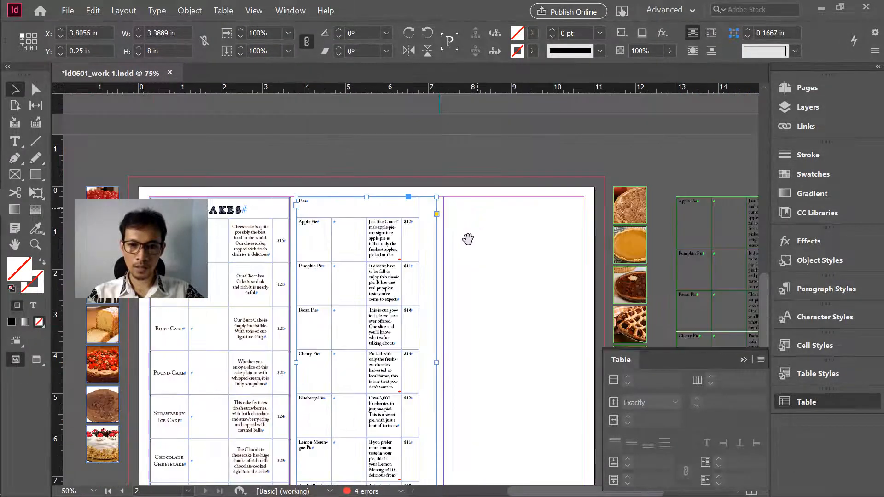
left_click_drag(458, 252, 526, 187)
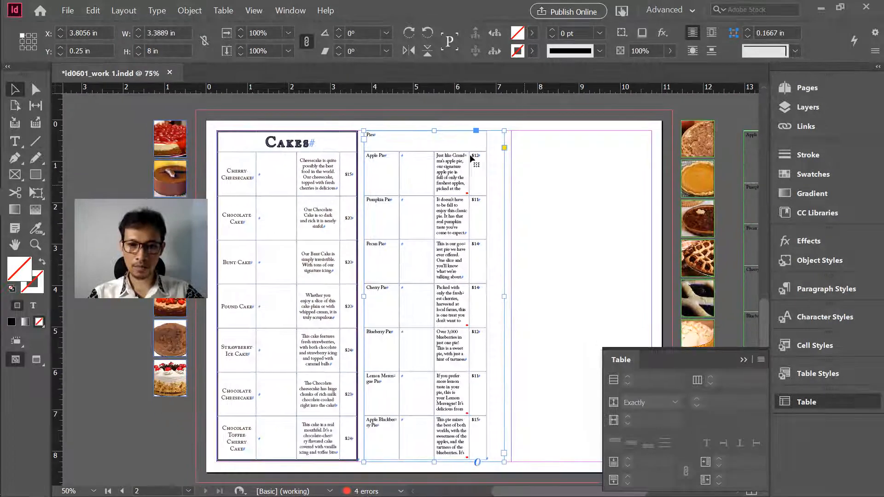
left_click(15, 142)
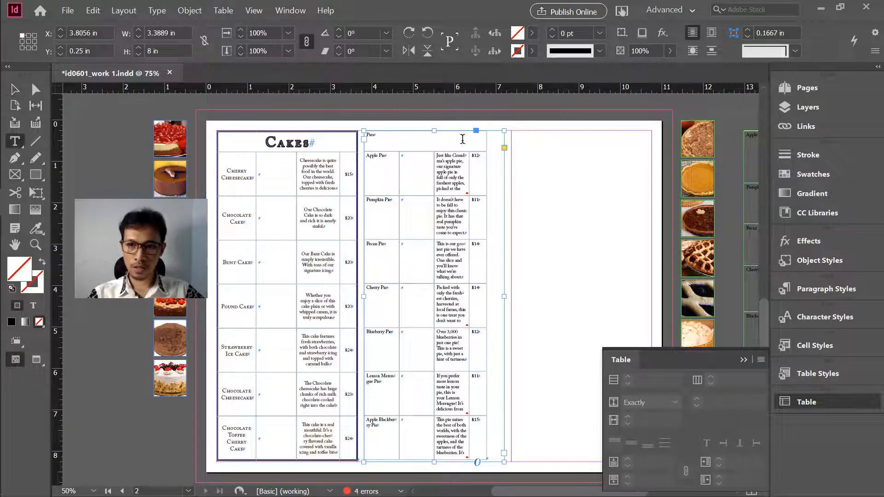
left_click(462, 156)
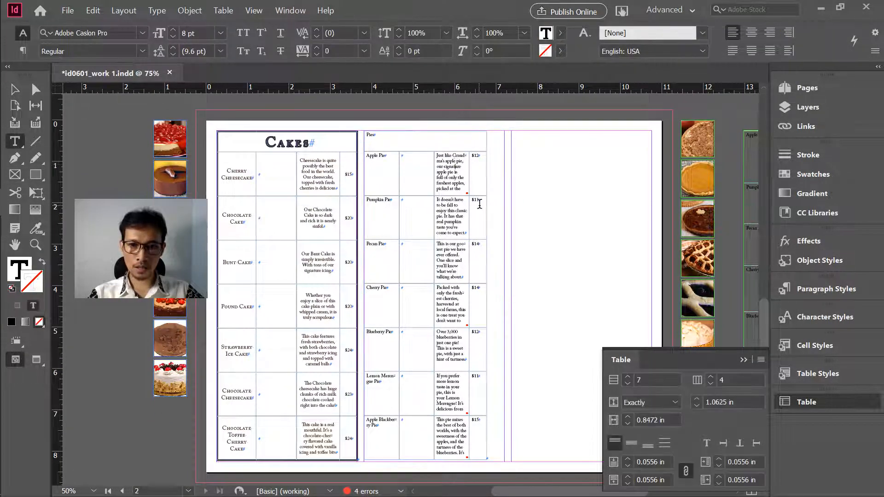
key("alt+Tab")
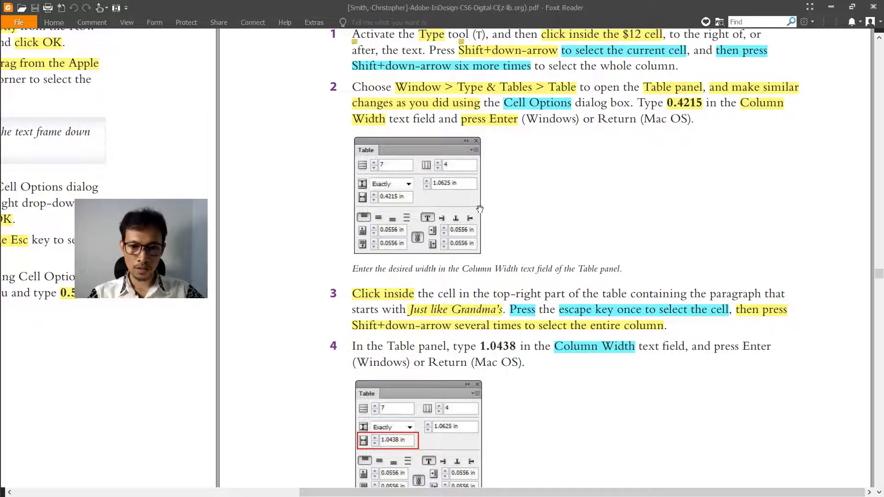
key("alt+Tab")
key("alt+Tab")
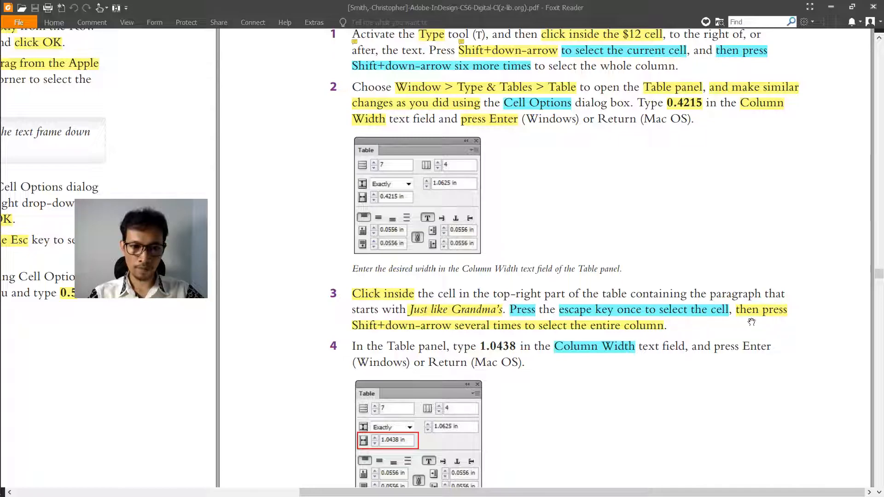
key("alt+Tab")
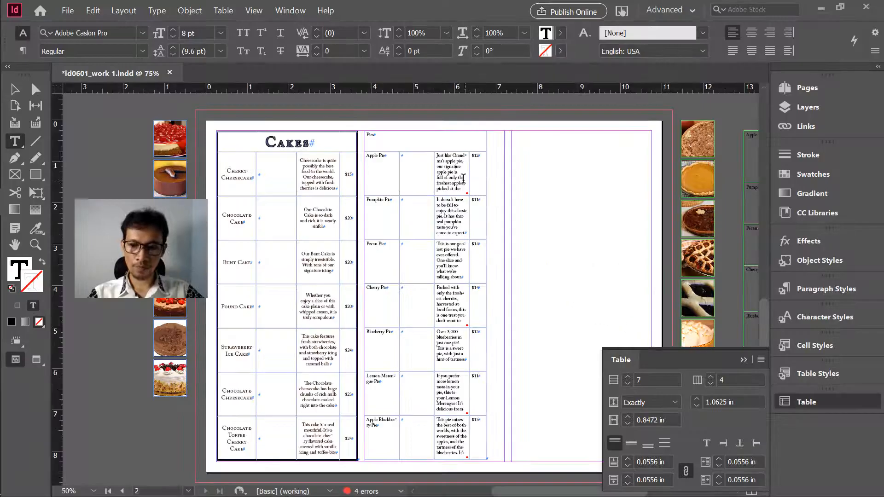
Step: Select the whole pie description column, from the Apple Pie row to the Apple Blackberry Pie row, and set its column width to 1.0438 in
key("Escape")
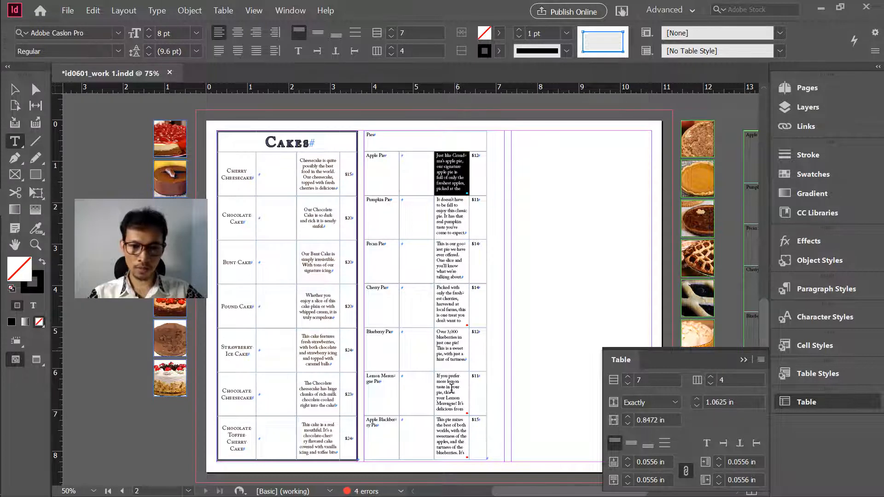
left_click(446, 451, "shift")
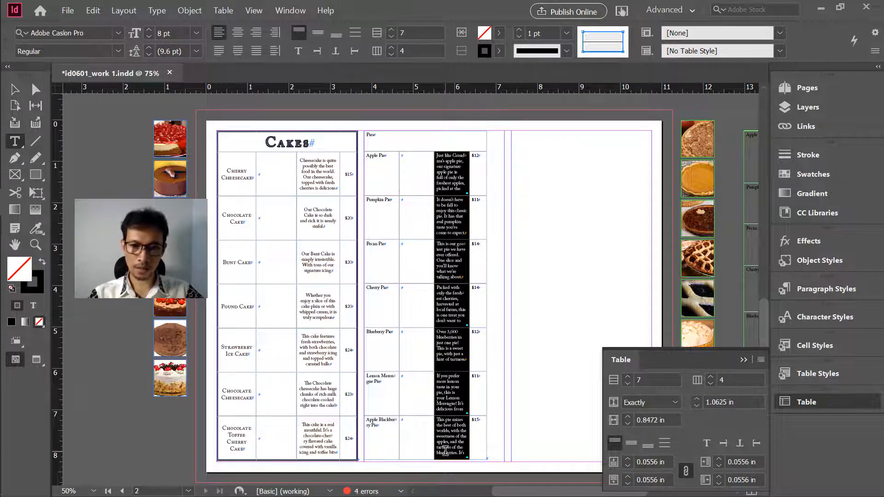
key("alt+Tab")
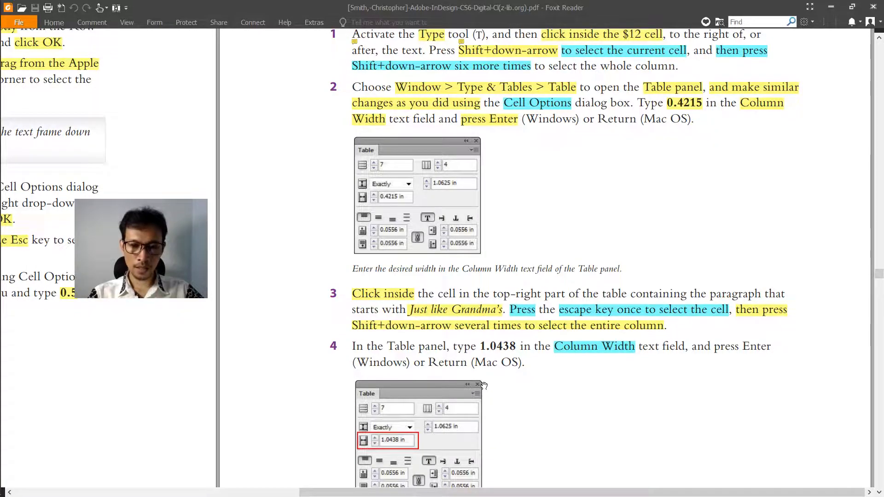
key("alt+Tab")
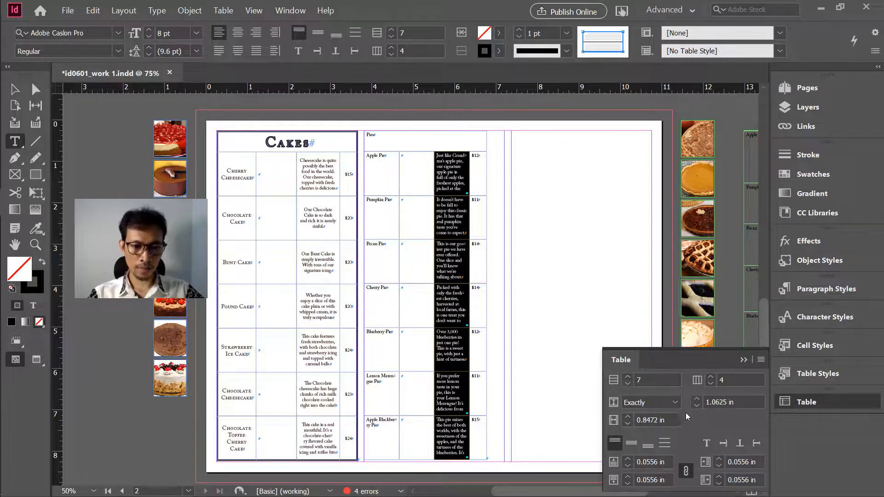
key("alt+Tab")
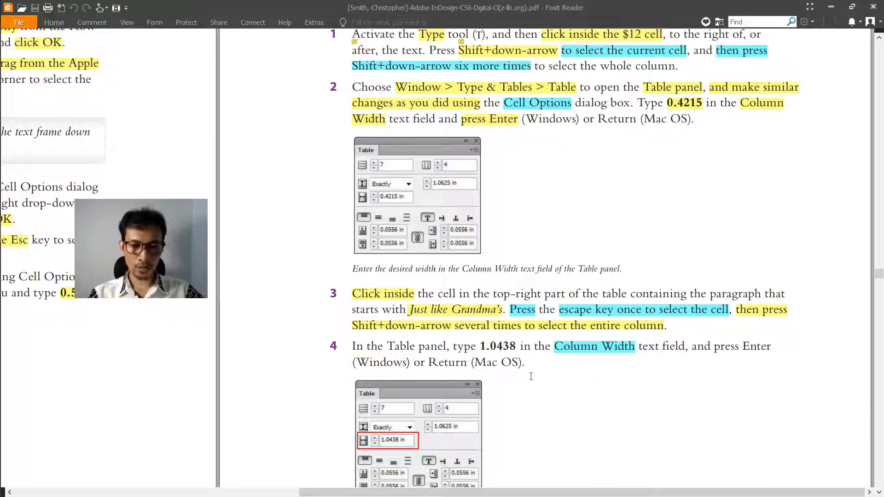
key("alt+Tab")
key("alt+Tab")
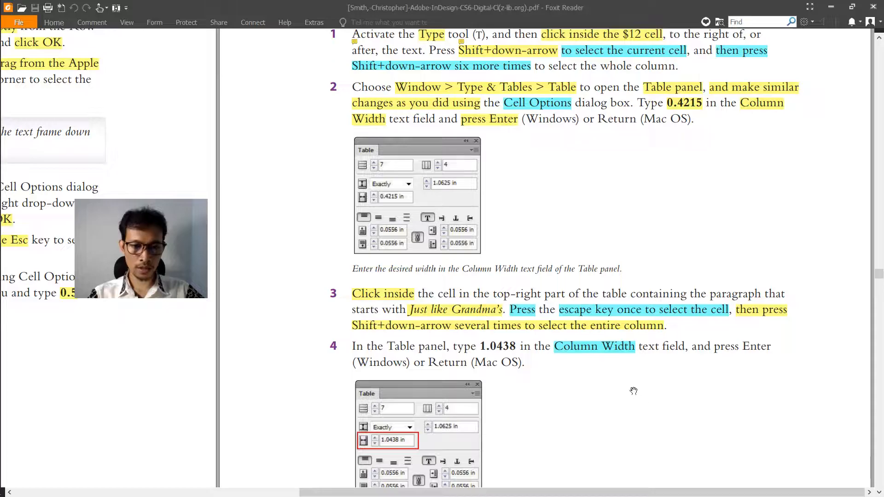
key("alt+Tab")
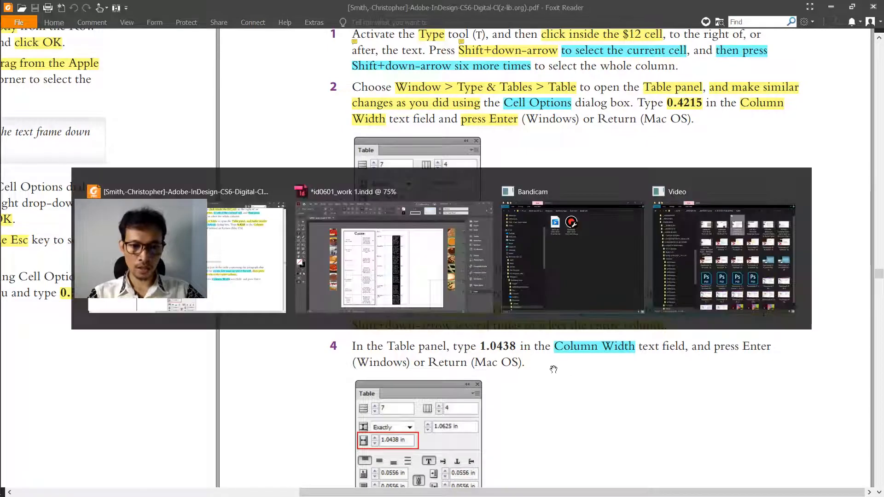
key("alt+Tab")
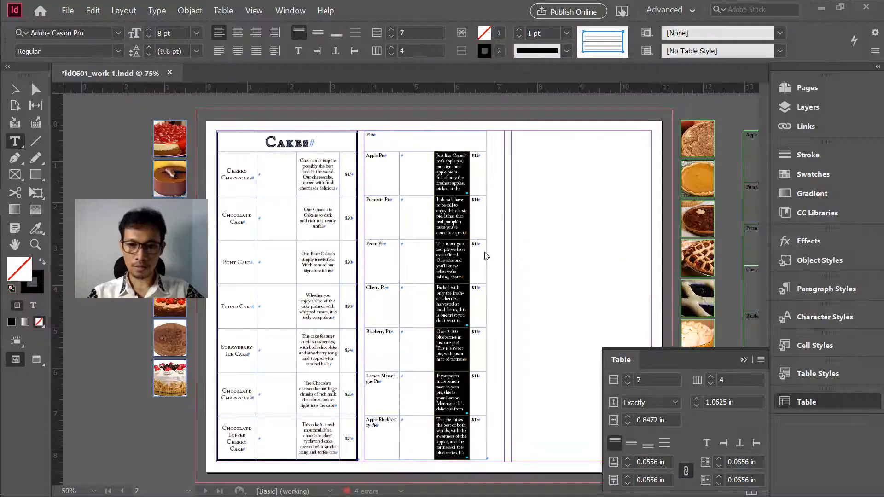
left_click(640, 422)
left_click_drag(641, 422, 636, 422)
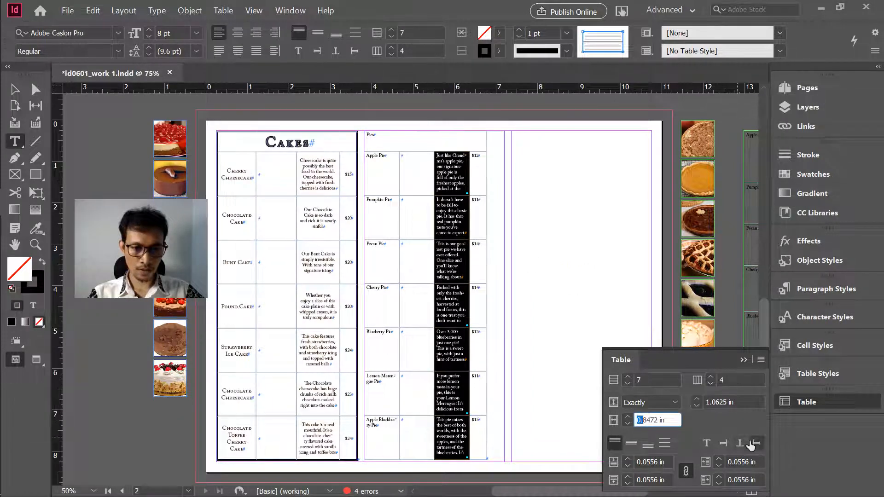
key("Left")
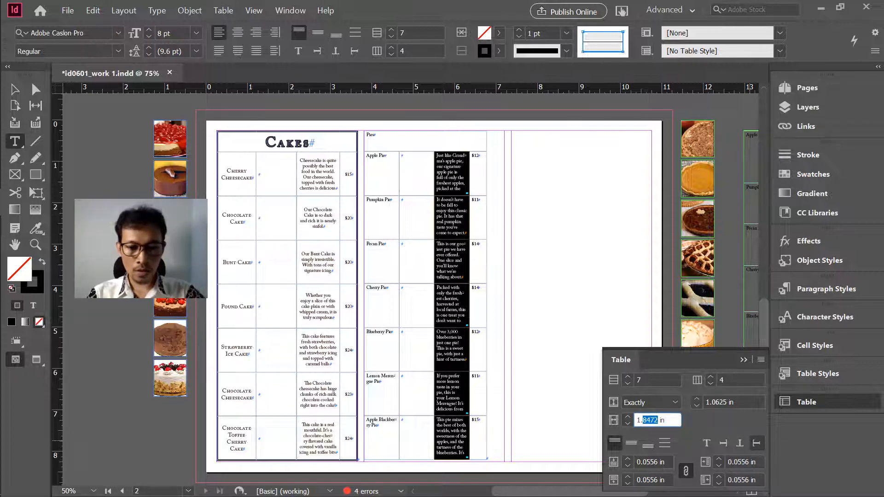
type("0438")
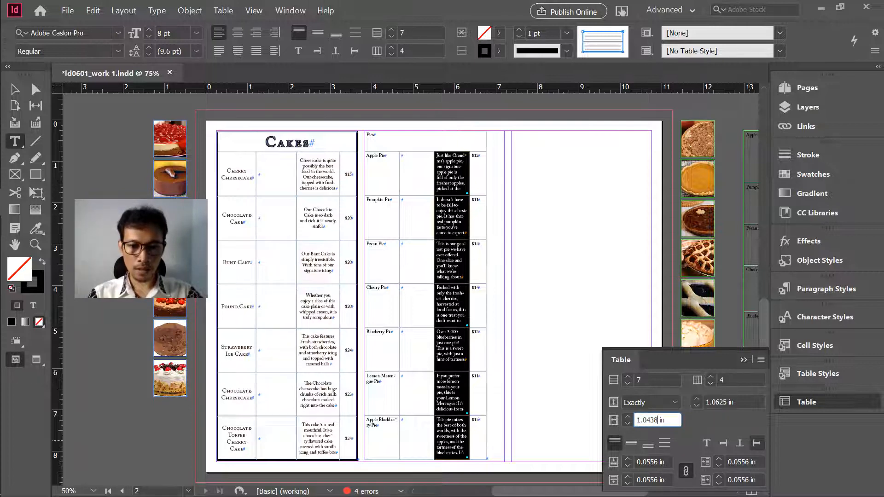
key("Return")
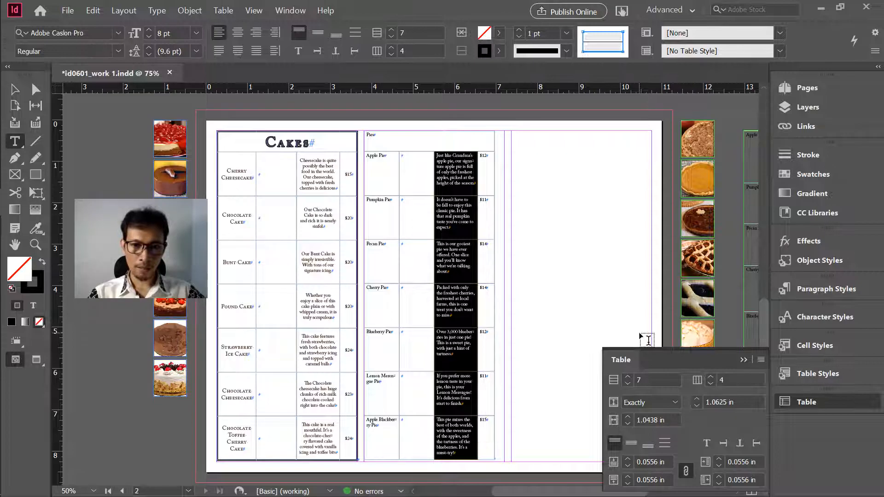
Step: Switch to the Foxit Reader lesson PDF and read the instructions for the remaining Pies table columns, starting at step 5
key("alt+Tab")
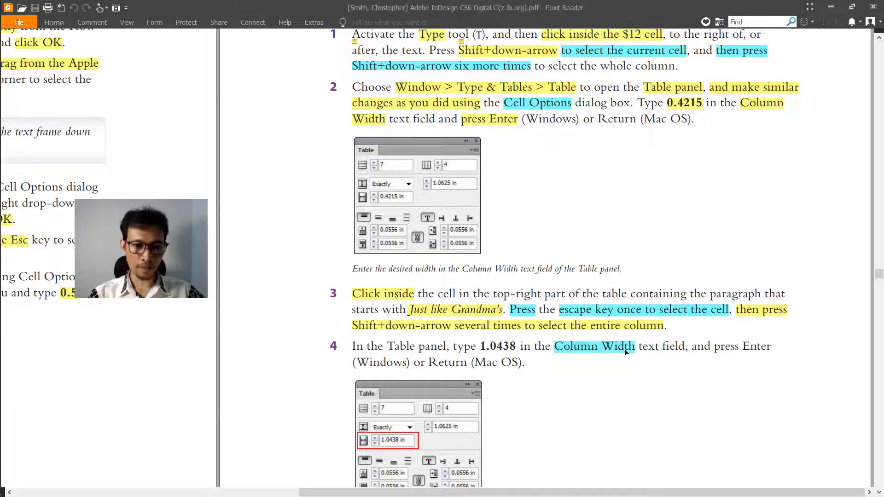
scroll(549, 360, "down", 3)
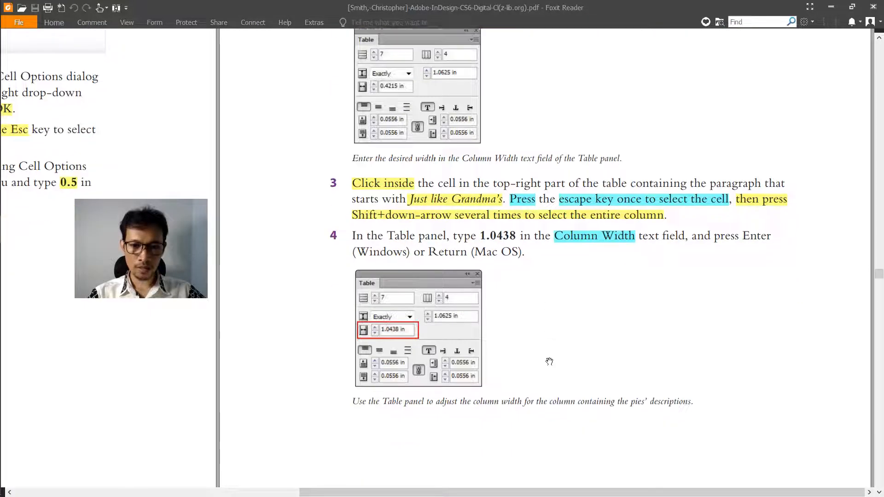
scroll(550, 362, "down", 1)
left_click_drag(453, 412, 779, 268)
left_click_drag(439, 330, 836, 181)
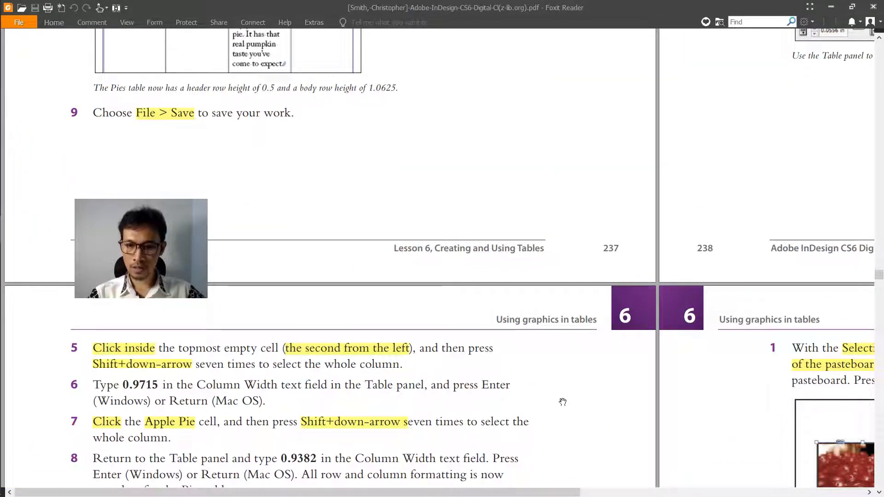
key("alt+Tab")
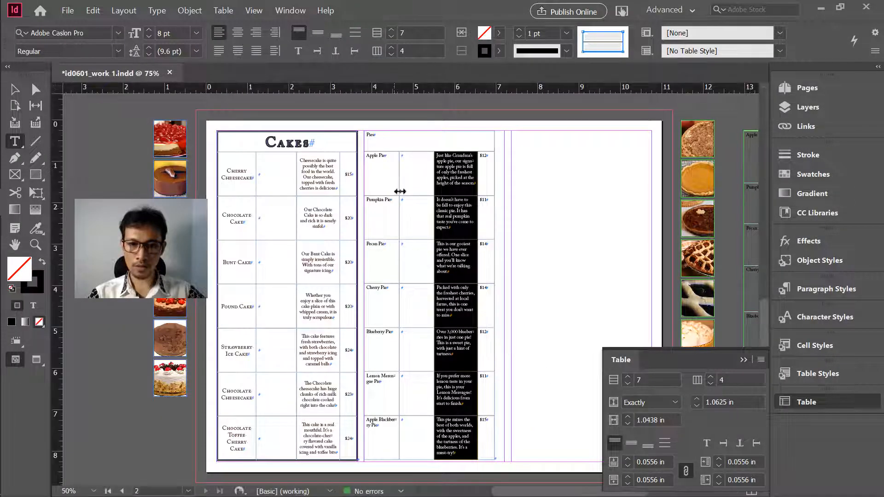
Step: Select the empty second column of the Pies table, from the Apple Pie row down, and set its column width to 0.9715 in
left_click(421, 172)
key("alt+Tab")
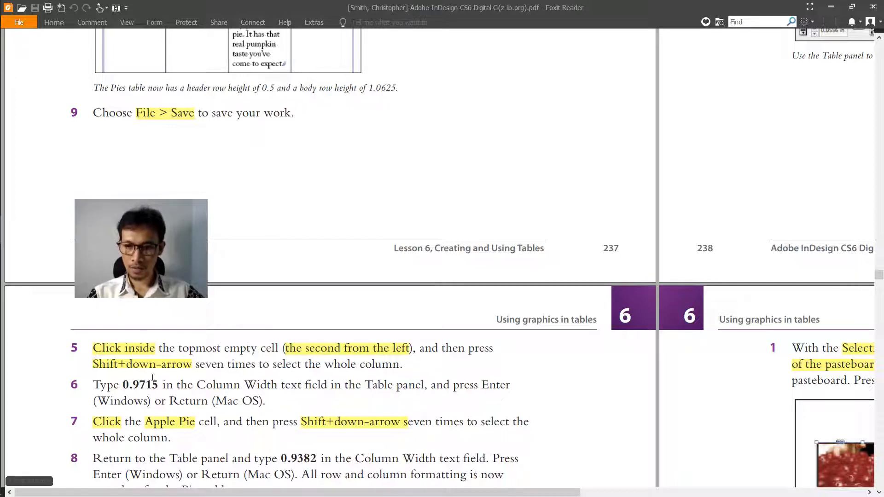
key("alt+Tab")
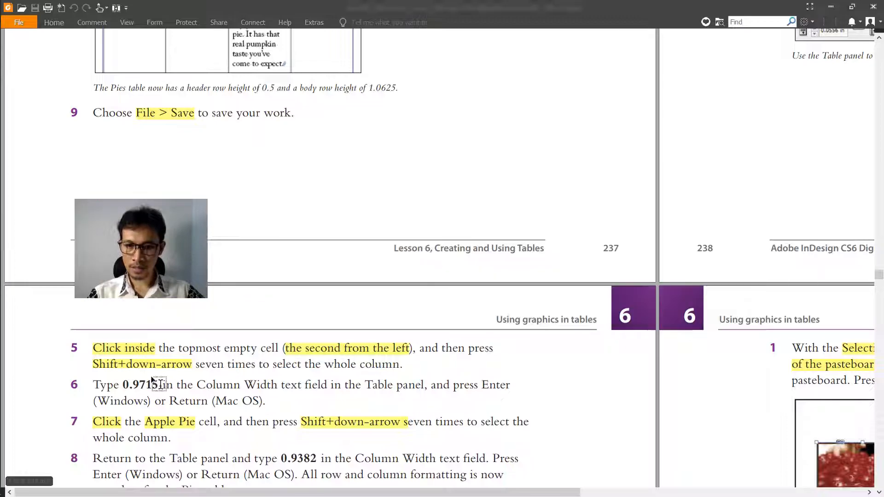
key("Escape")
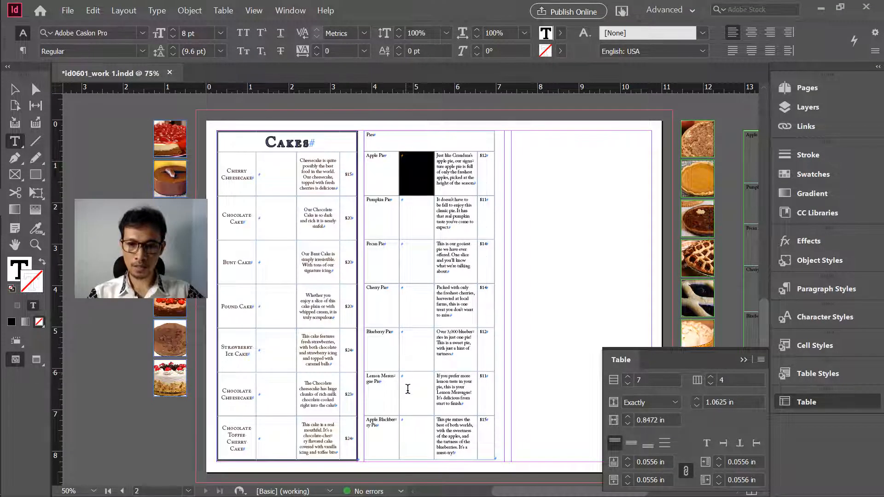
left_click(412, 435, "shift")
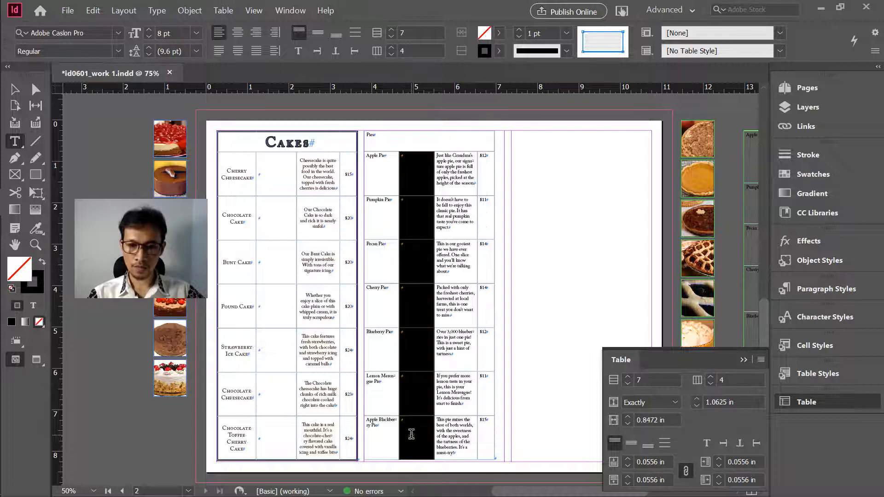
left_click(648, 421)
left_click_drag(643, 420, 655, 422)
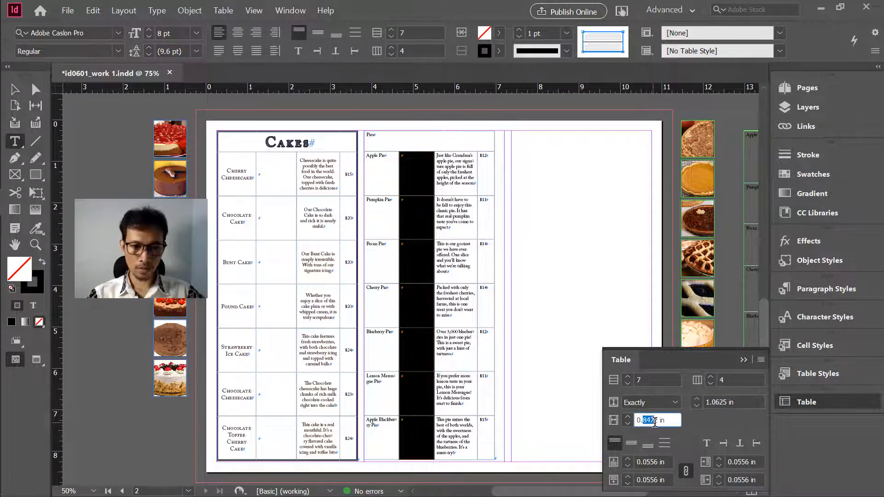
key("alt+Tab")
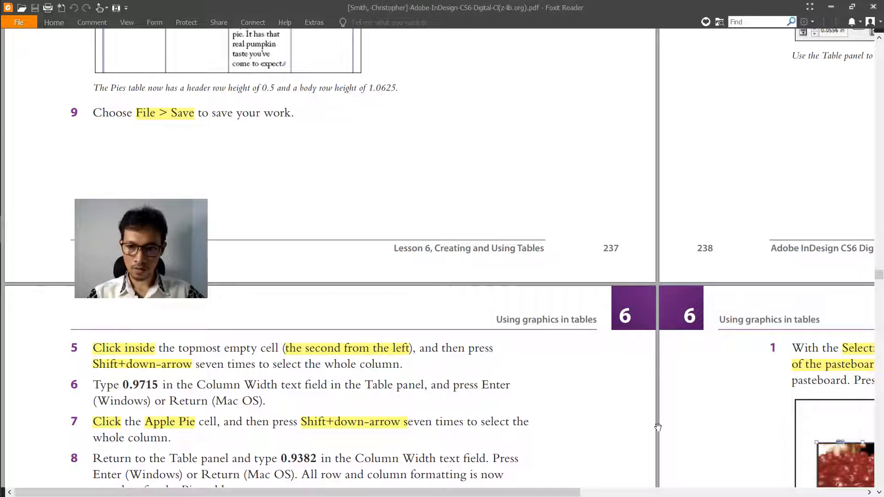
key("alt+Tab")
left_click_drag(659, 420, 644, 427)
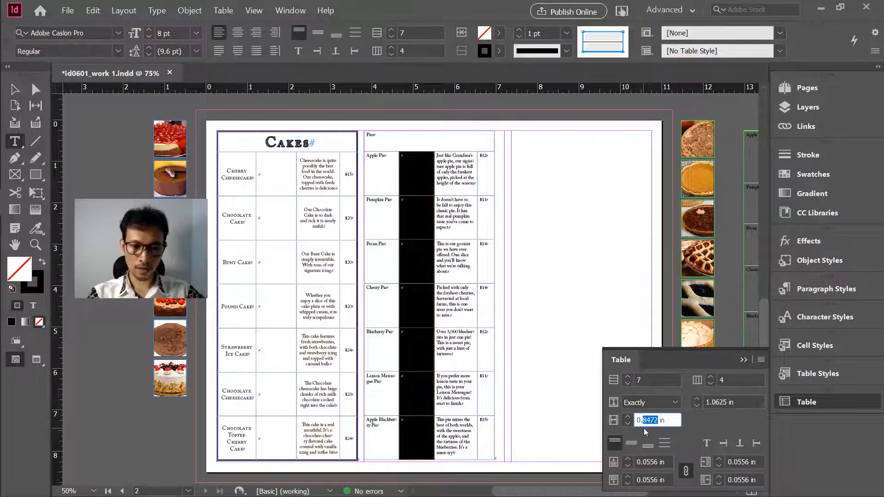
type("9715")
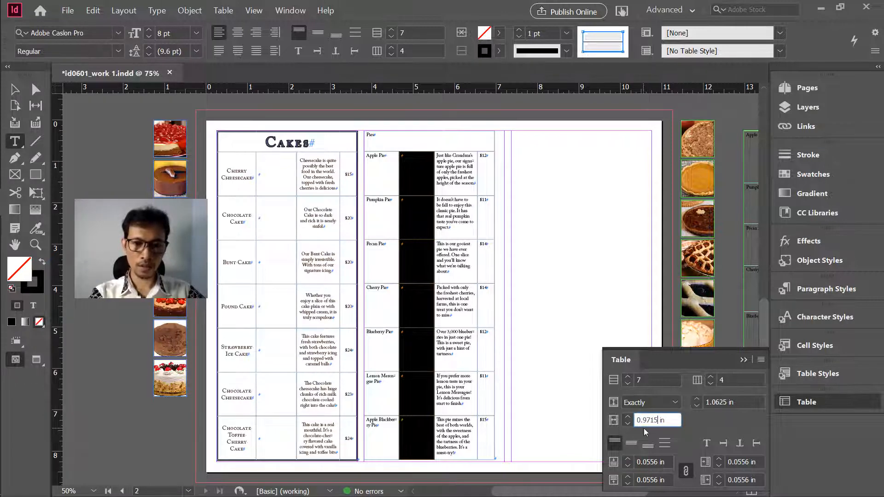
key("Return")
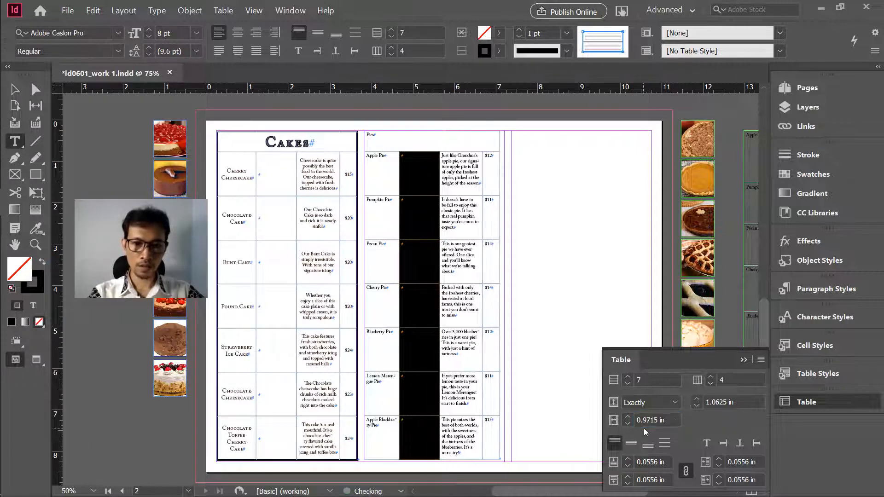
Step: Check the next instruction in the Foxit Reader lesson PDF and, in InDesign, select the pie name column from Apple Pie to Apple Blackberry Pie
key("alt+Tab")
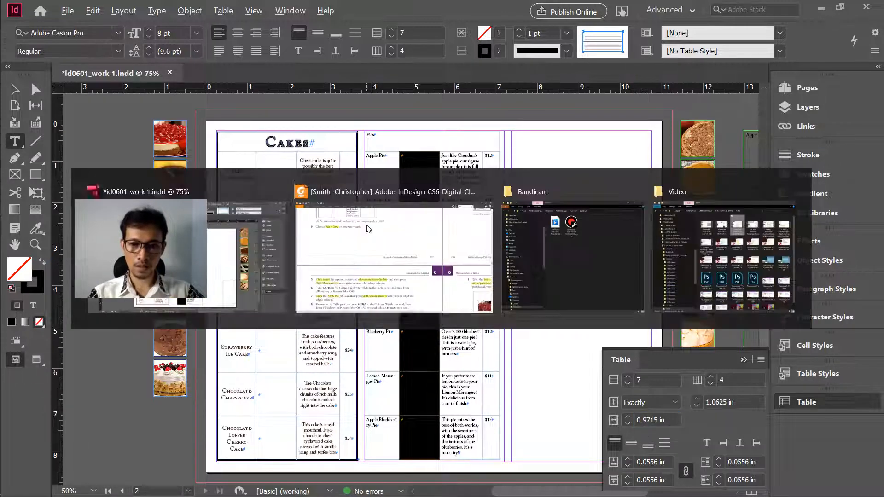
scroll(261, 417, "down", 1)
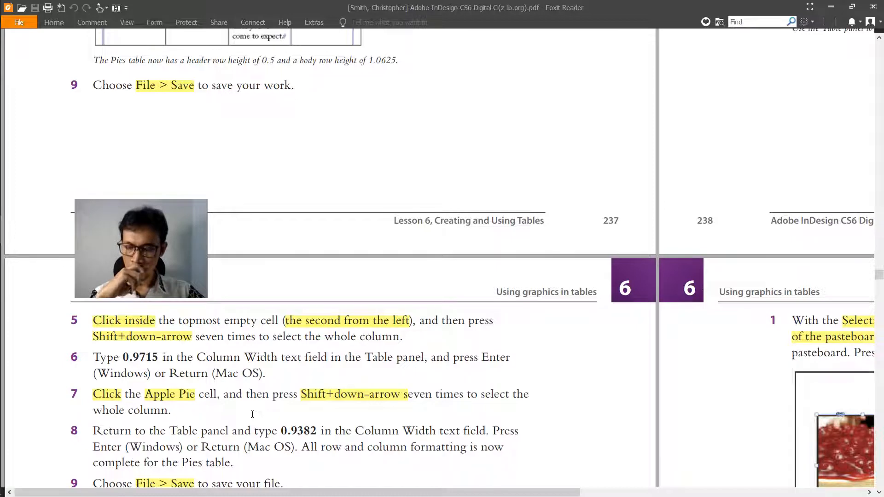
key("alt+Tab")
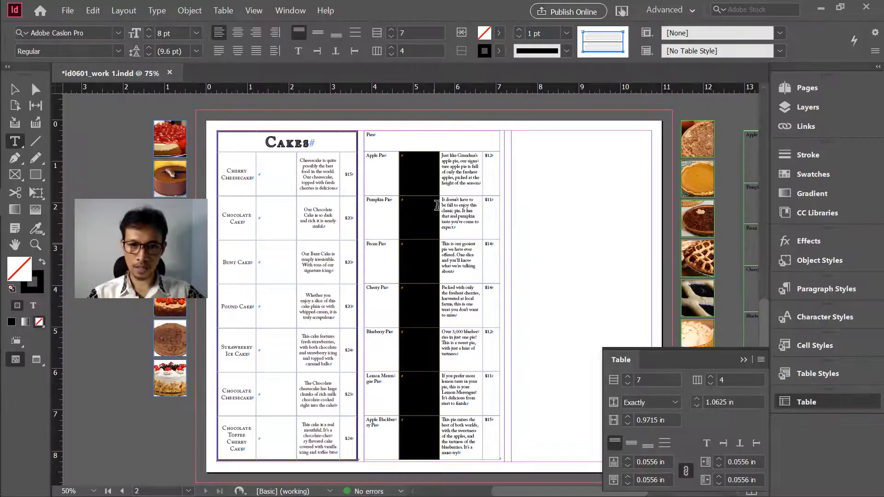
left_click(377, 171)
key("Escape")
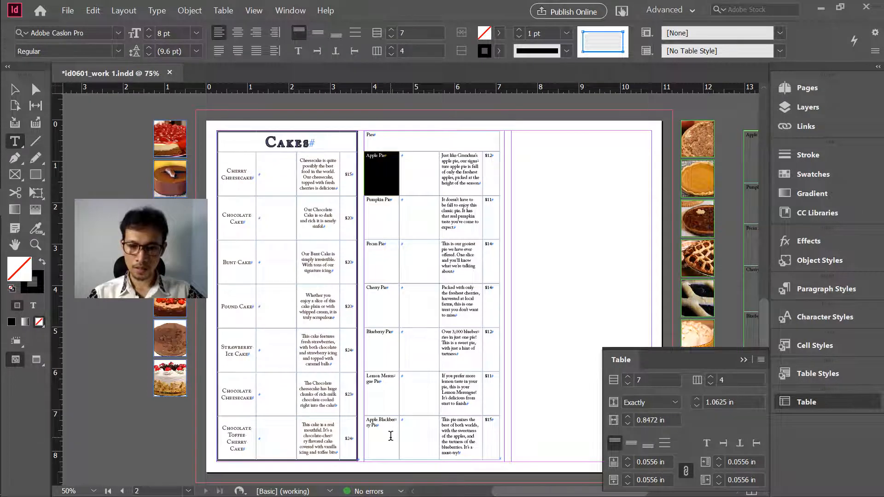
key("shift+Down")
key("shift+Down")
key("shift+Down")
key("shift+Down")
key("shift+Down")
key("shift+Down")
key("shift+Down")
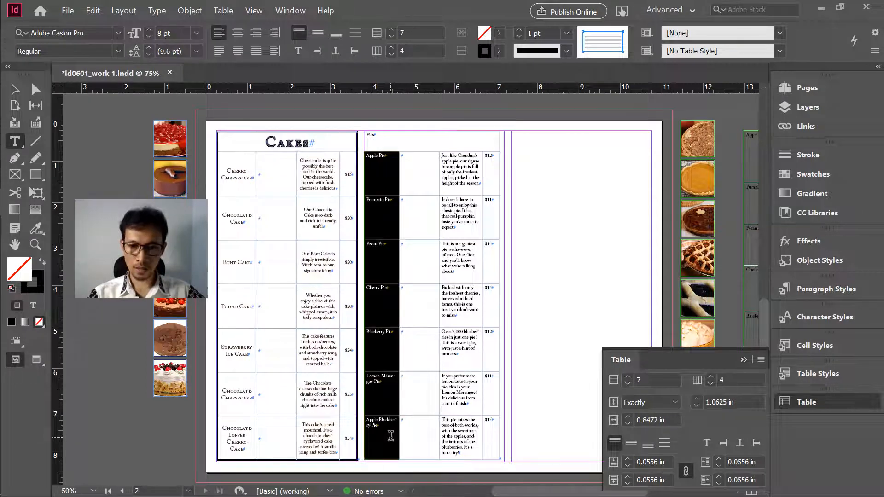
Step: Check the required width in the Foxit Reader lesson PDF and set the selected pie name column's width to 0.9382 in
key("alt+Tab")
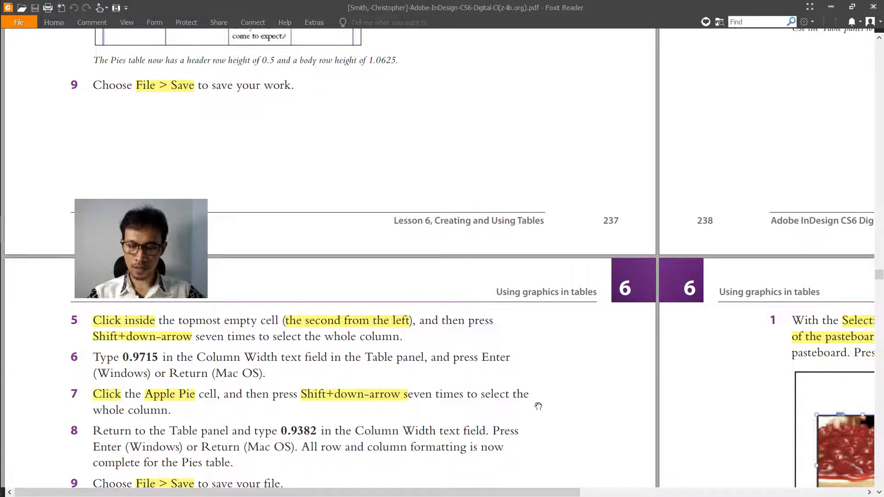
key("alt+Tab")
left_click(647, 421)
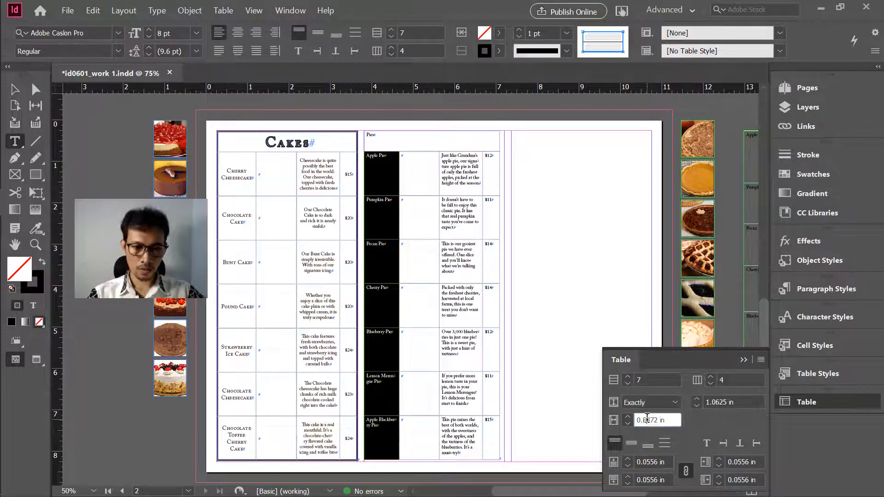
left_click_drag(643, 421, 659, 421)
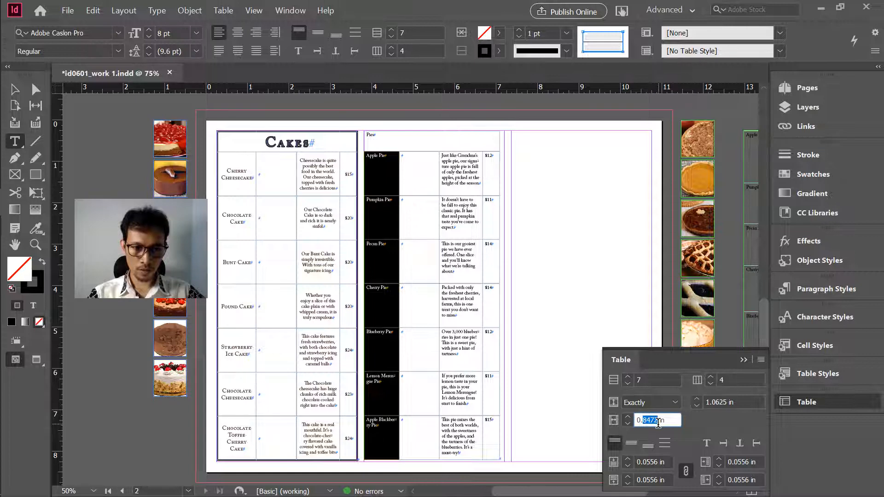
type("93")
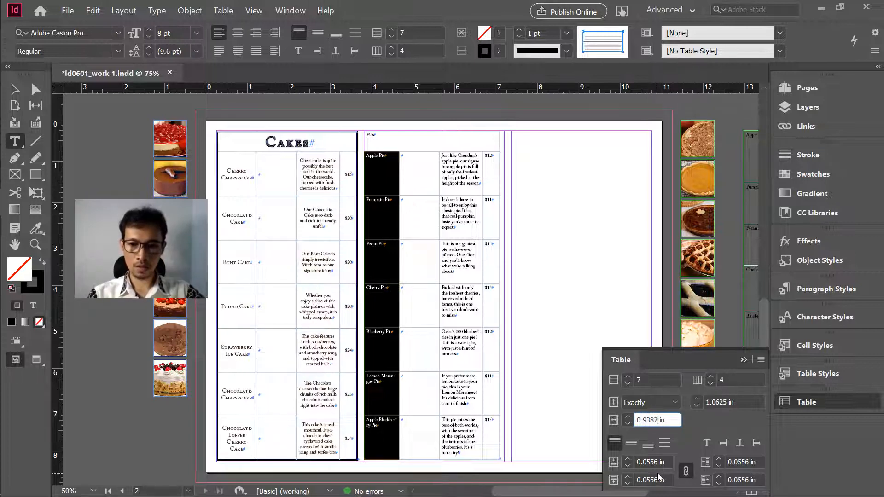
type("82")
key("Return")
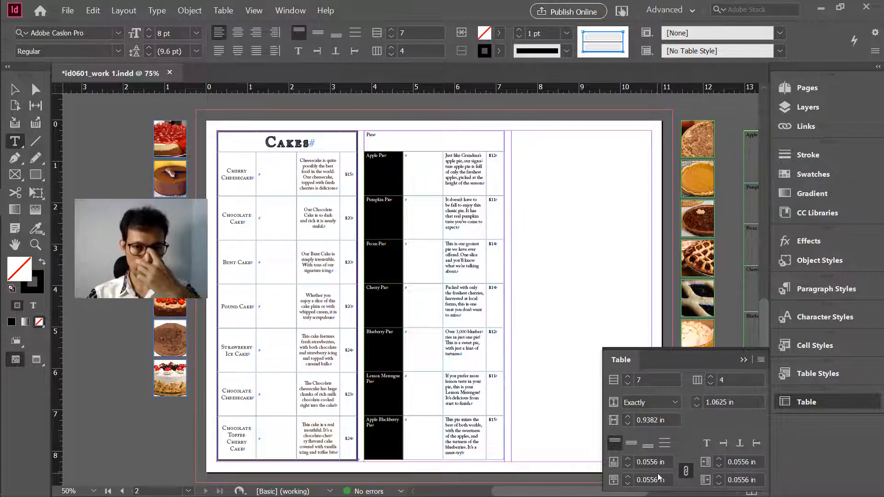
Step: Check the closing instruction in the Foxit Reader lesson PDF, deselect the Pies table in InDesign and save the document
key("alt+Tab")
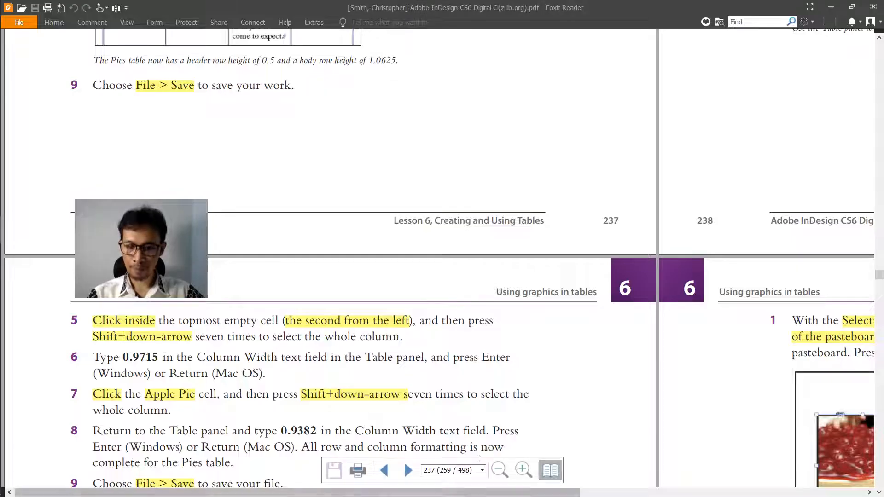
scroll(523, 377, "down", 1)
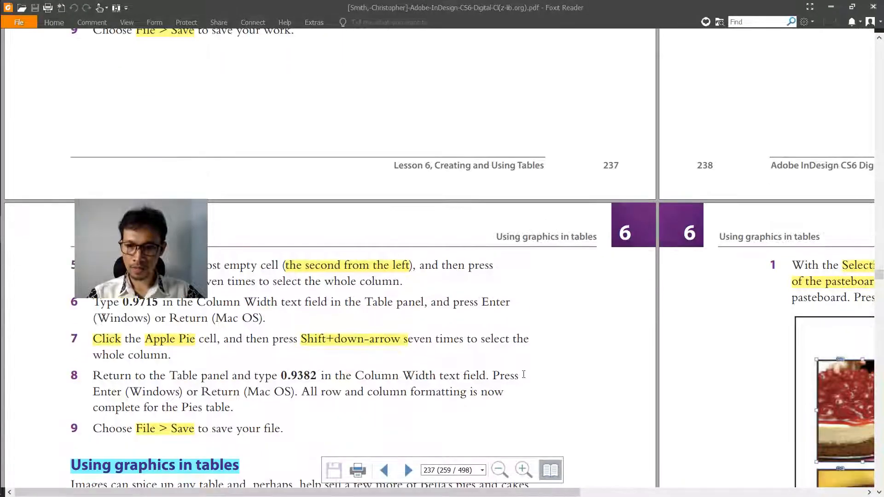
key("alt+Tab")
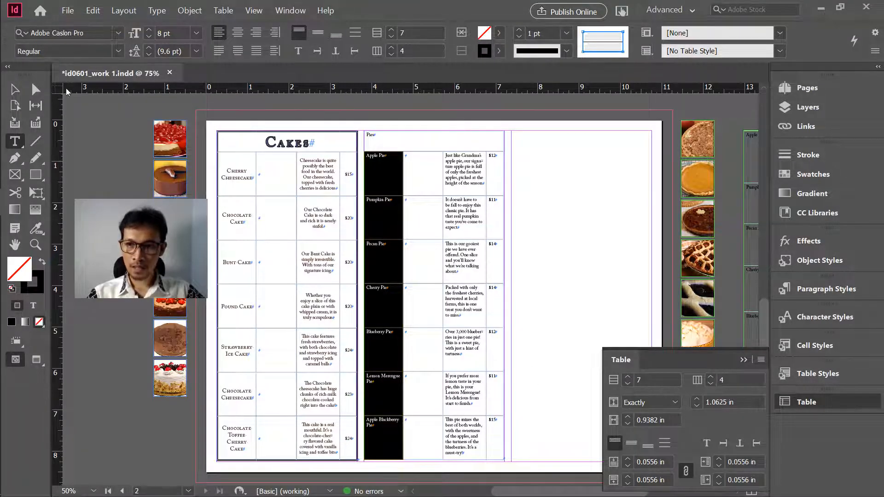
left_click(15, 89)
left_click(120, 131)
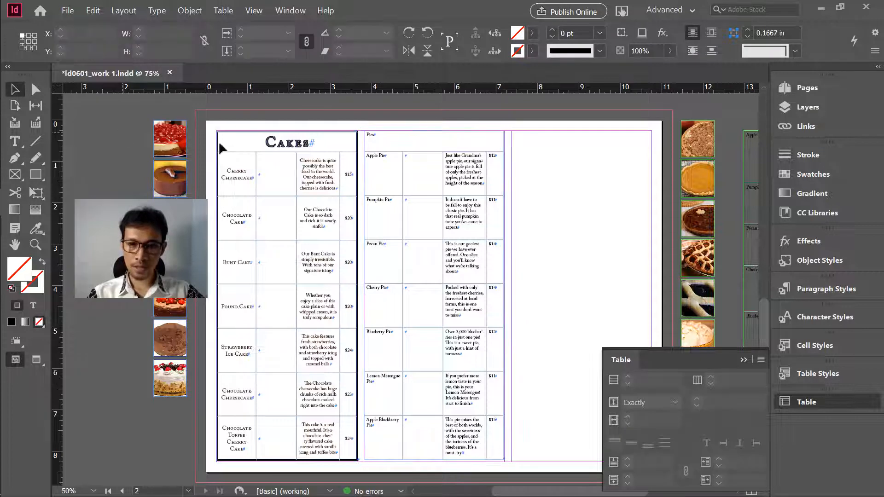
key("ctrl+s")
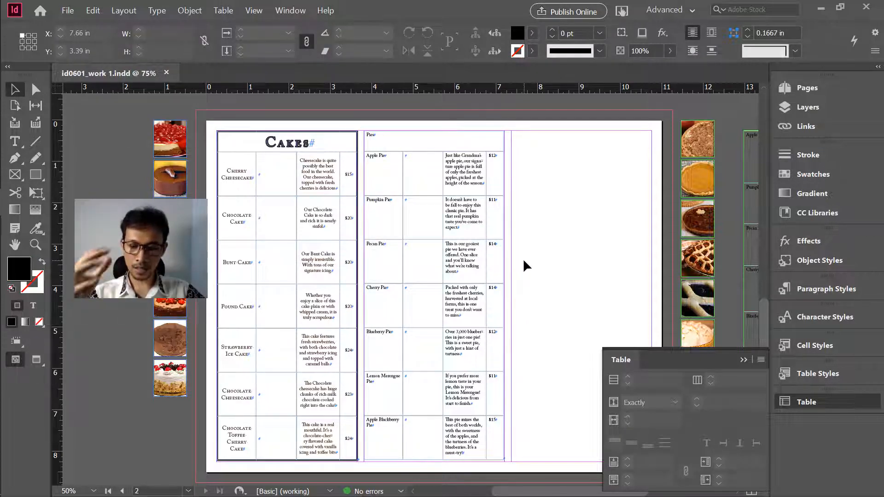
Step: Examine the Cakes and Pies tables close up in Preview mode and return to the normal view with the pasteboard pictures
key("w")
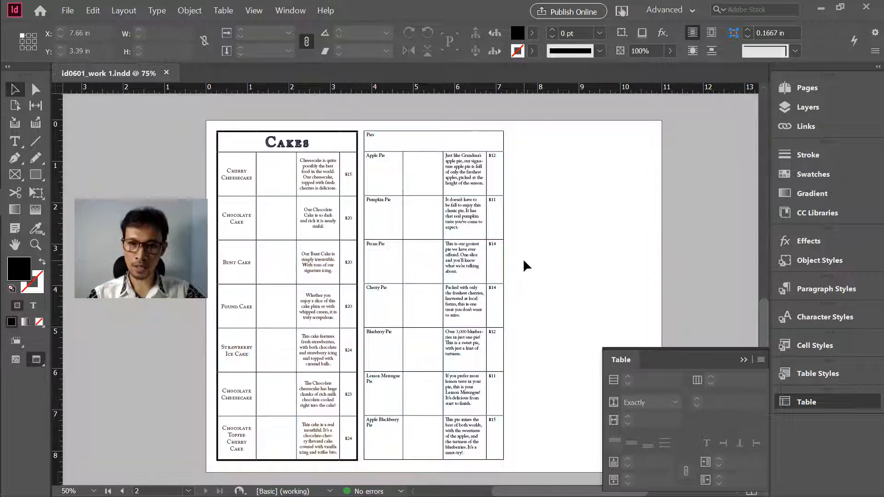
key("w")
key("w")
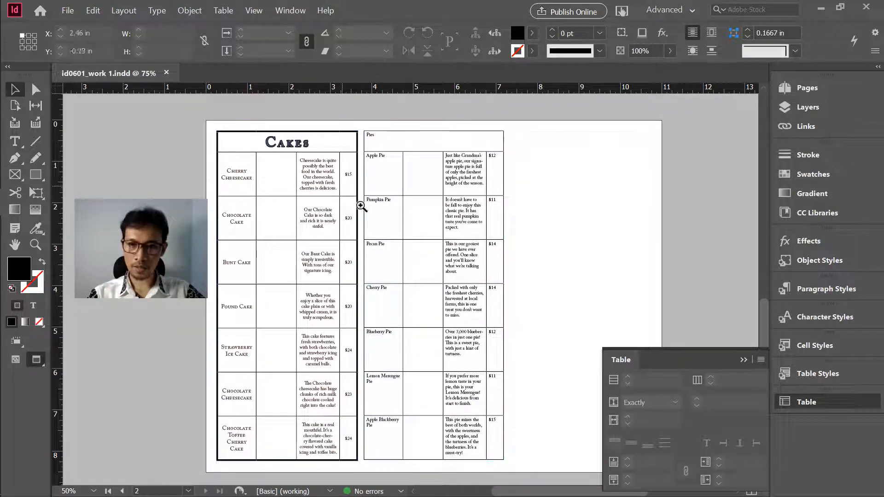
left_click(364, 207)
left_click(424, 278)
left_click_drag(437, 318, 455, 226)
left_click(455, 227)
left_click_drag(436, 272, 502, 236)
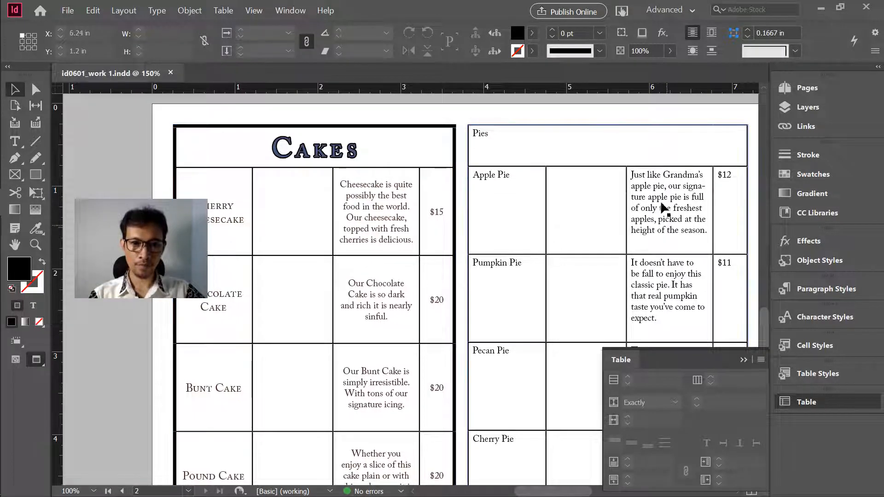
key("w")
left_click(475, 216, "ctrl+alt")
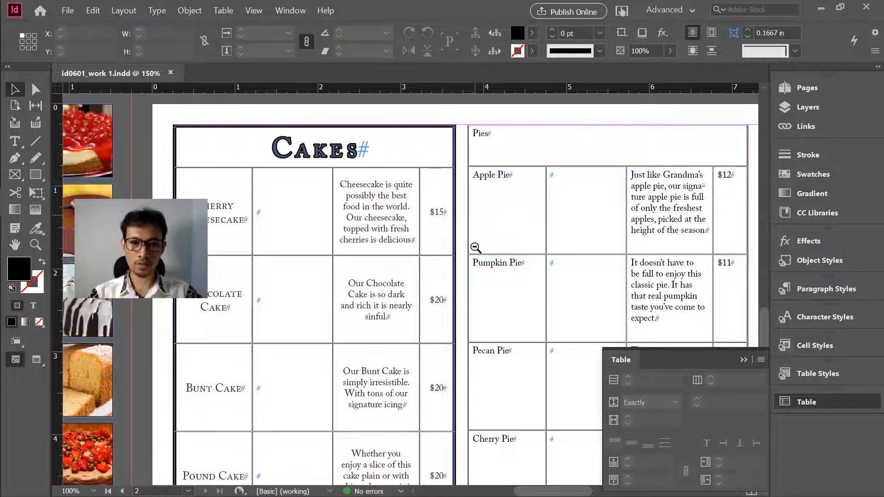
left_click(470, 297, "ctrl+alt")
scroll(472, 216, "down", 3)
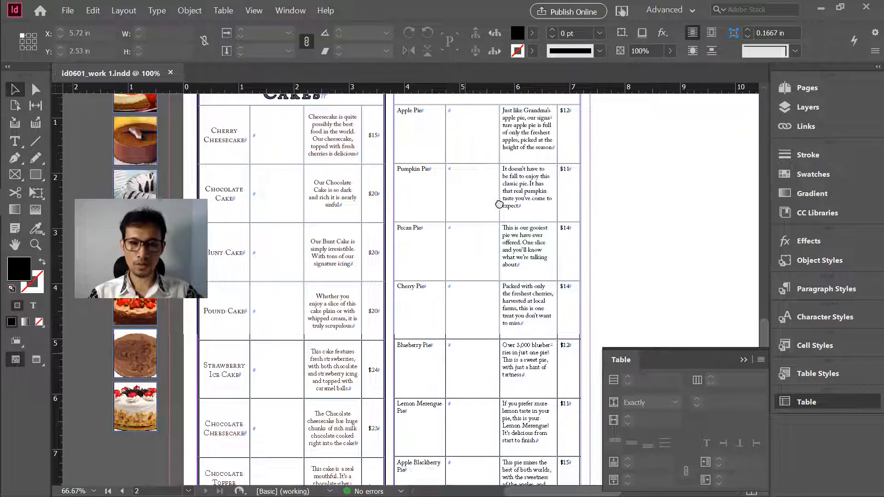
left_click(470, 215, "ctrl+alt")
left_click_drag(408, 279, 449, 240)
Step: Read the "Using graphics in tables" and "Placing graphics in cells" sections in the Foxit Reader lesson PDF and look over InDesign's pasteboard pictures
key("alt+Tab")
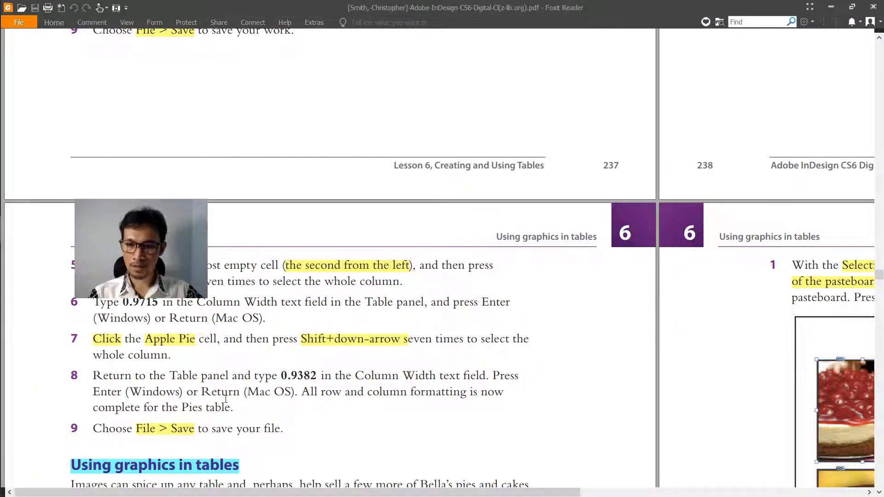
scroll(225, 399, "down", 2)
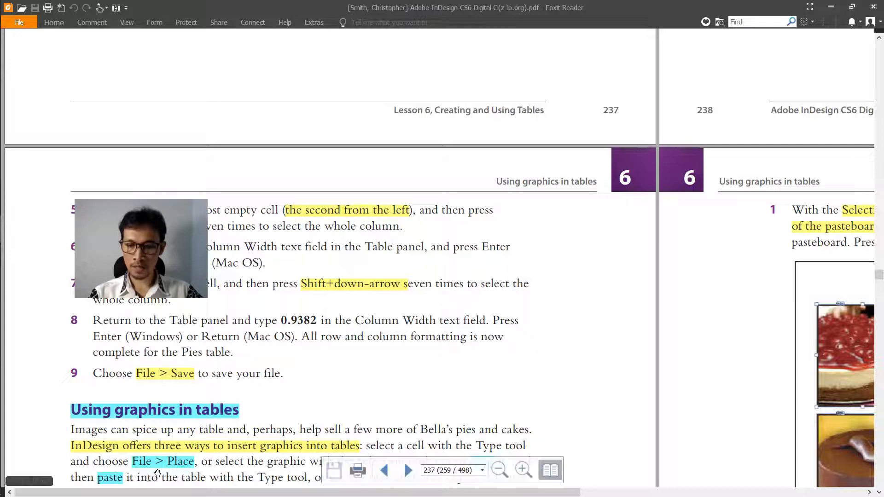
scroll(380, 376, "down", 2)
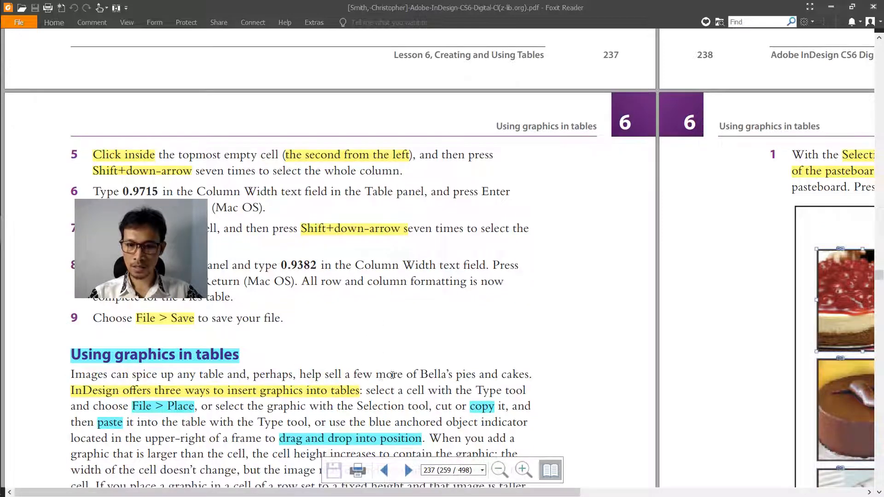
scroll(171, 419, "down", 1)
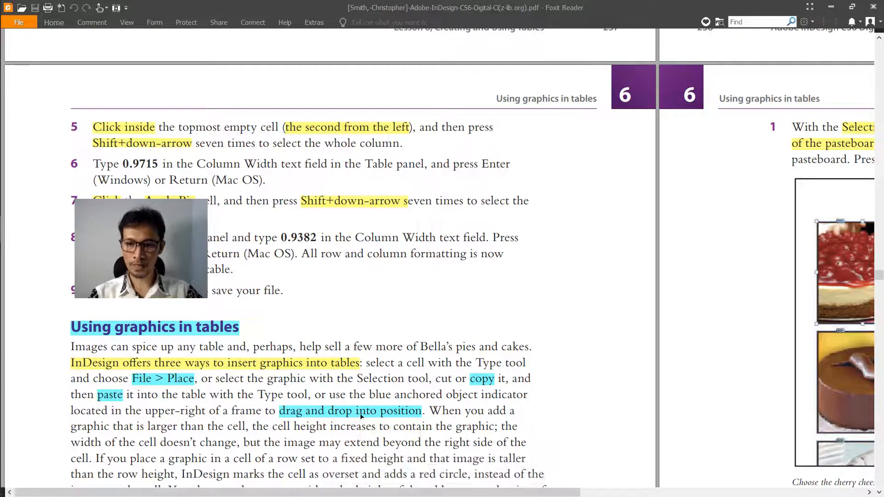
scroll(361, 417, "down", 6)
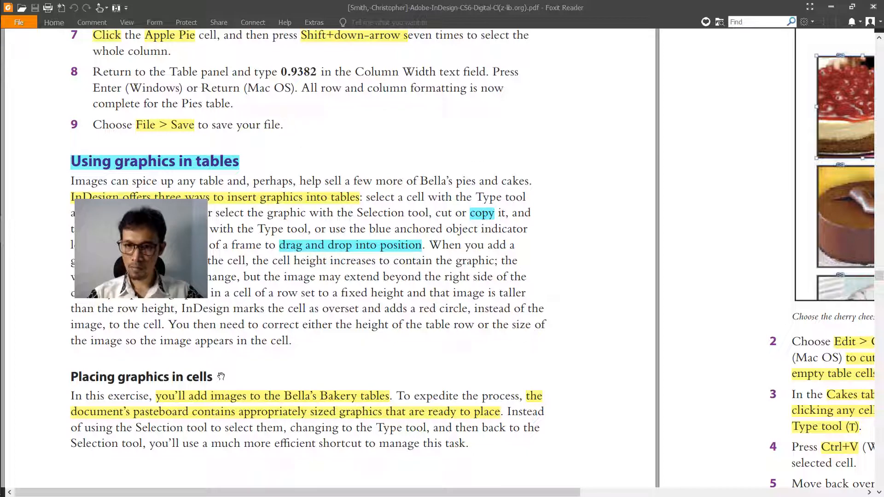
scroll(221, 376, "down", 1)
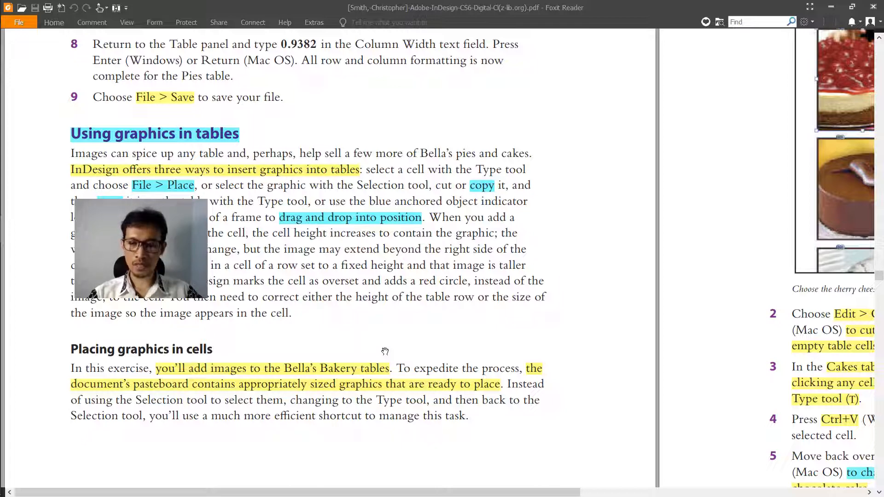
key("alt+Tab")
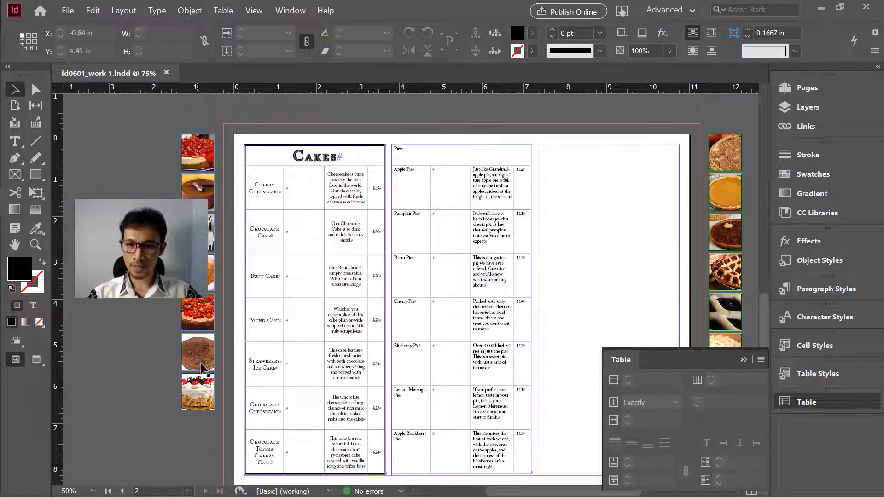
key("alt+Tab")
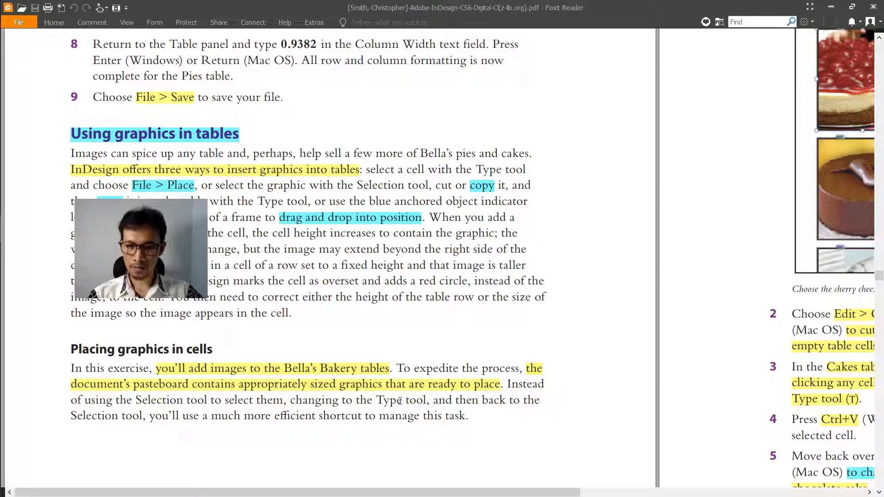
Step: Read step 1 on placing graphics in the Foxit Reader lesson PDF and select the cherry cheesecake picture on the InDesign pasteboard
left_click_drag(630, 141, 67, 344)
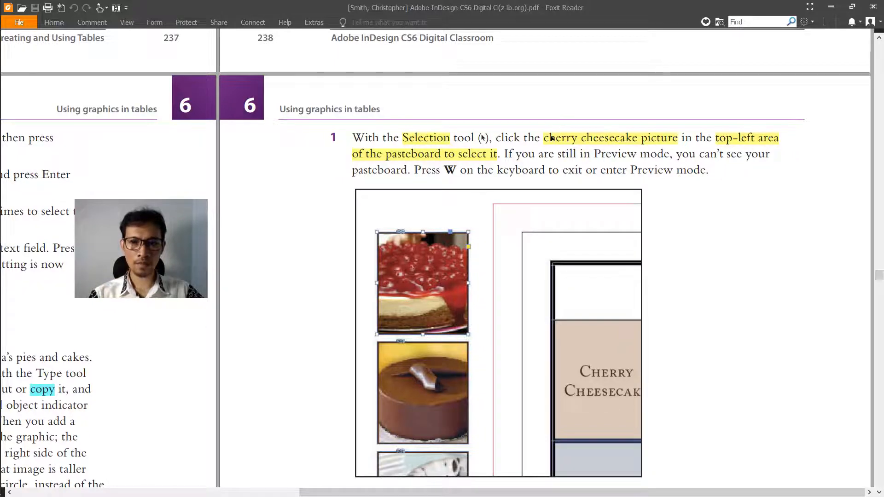
key("alt+Tab")
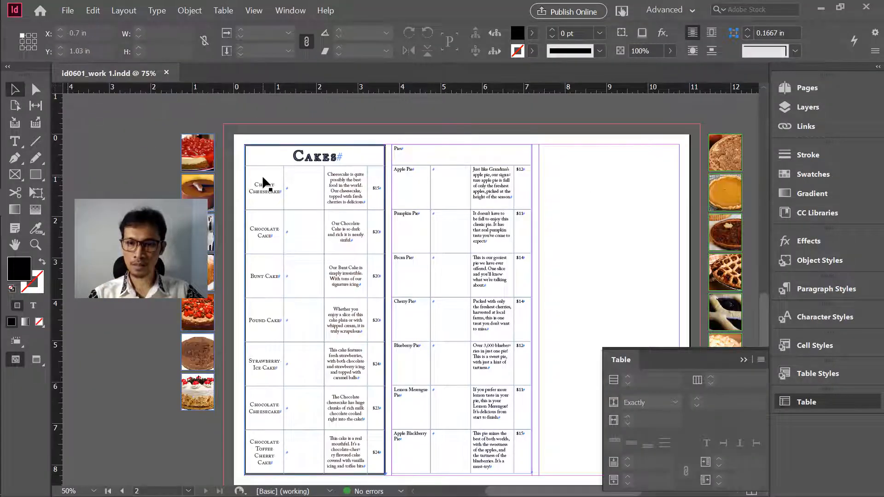
left_click_drag(287, 175, 362, 177)
left_click(364, 177, "ctrl")
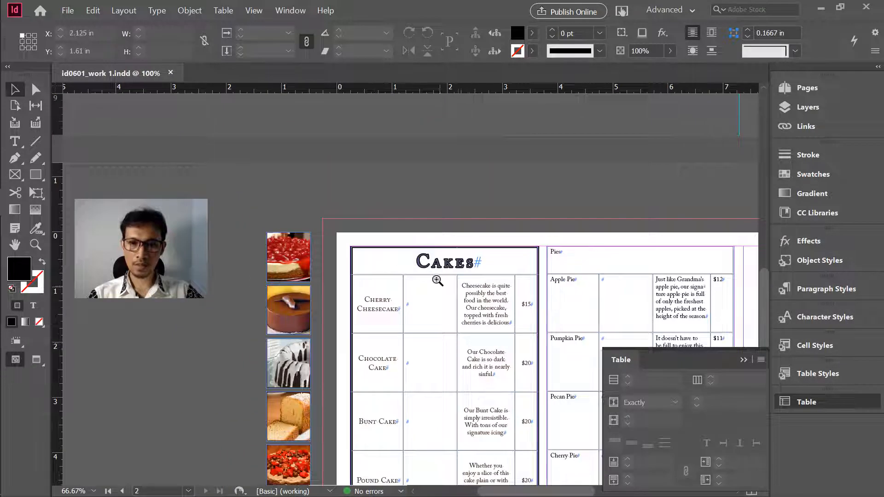
left_click(432, 290, "ctrl")
left_click(421, 305, "ctrl")
left_click_drag(403, 293, 511, 257)
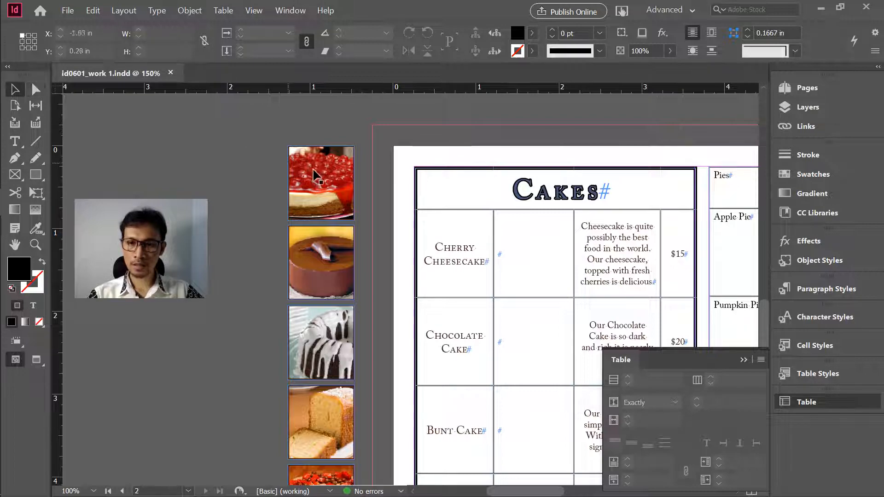
left_click(314, 174)
Step: Switch to the Foxit Reader lesson PDF and read steps 2 to 6 on cutting pictures and pasting them into table cells
key("alt+Tab")
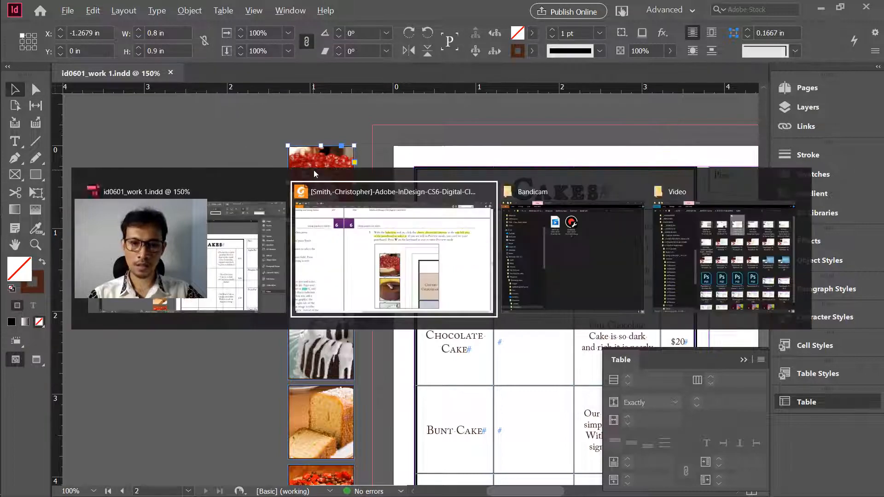
scroll(313, 173, "down", 5)
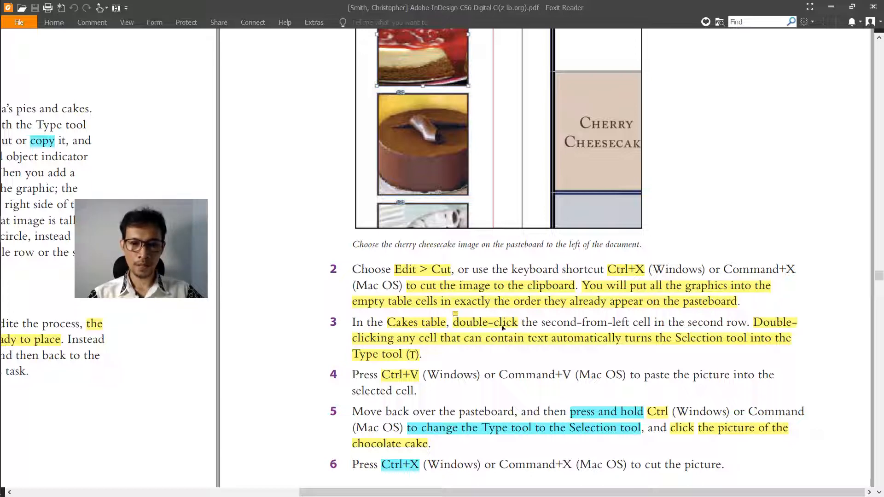
mouse_move(504, 327)
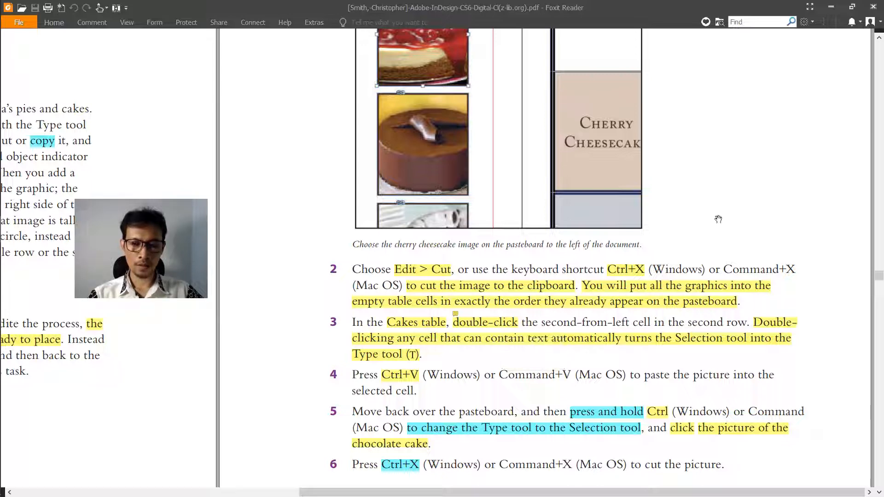
Step: Switch to InDesign, cut the cherry cheesecake picture from the pasteboard and paste it into the second cell of the Cherry Cheesecake row
key("alt+Tab")
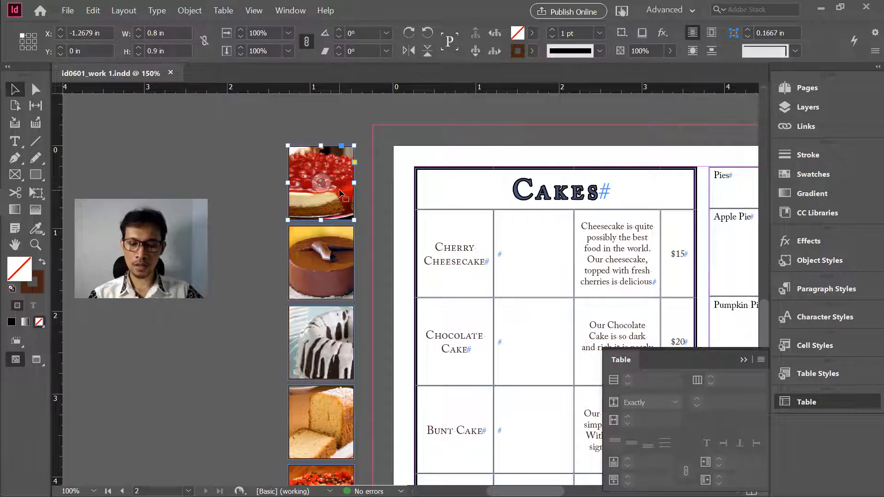
key("ctrl+x")
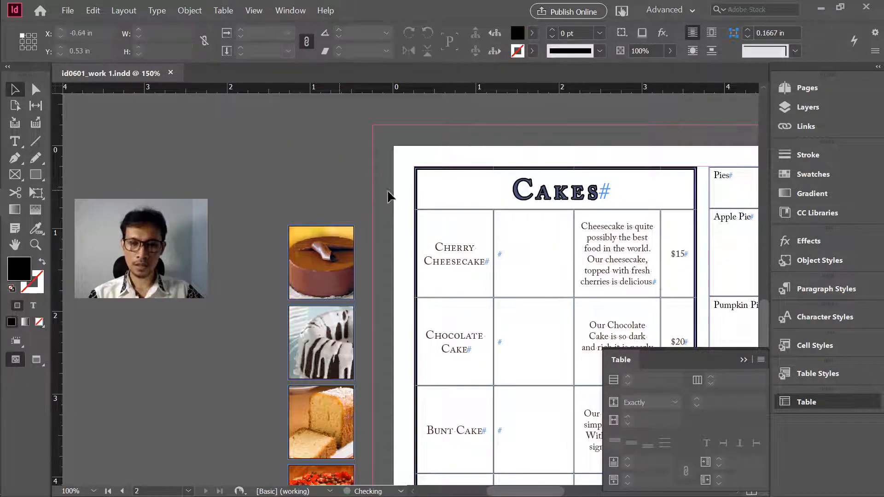
key("alt+Tab")
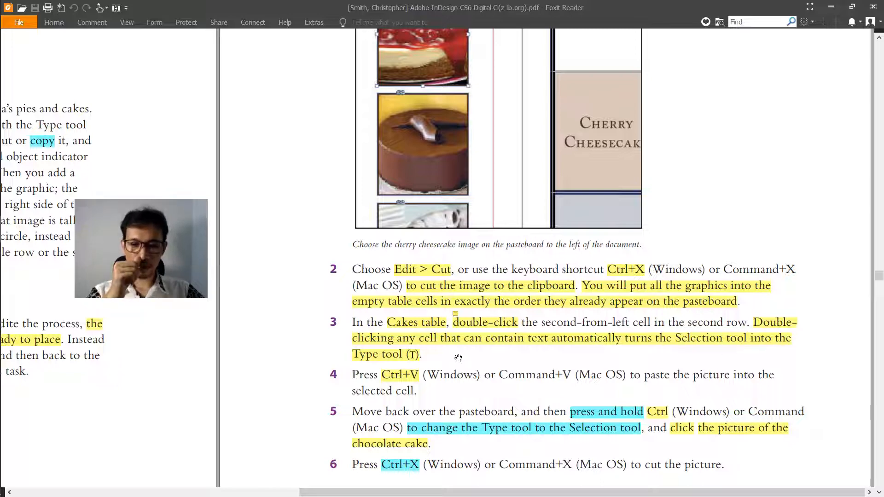
key("alt+Tab")
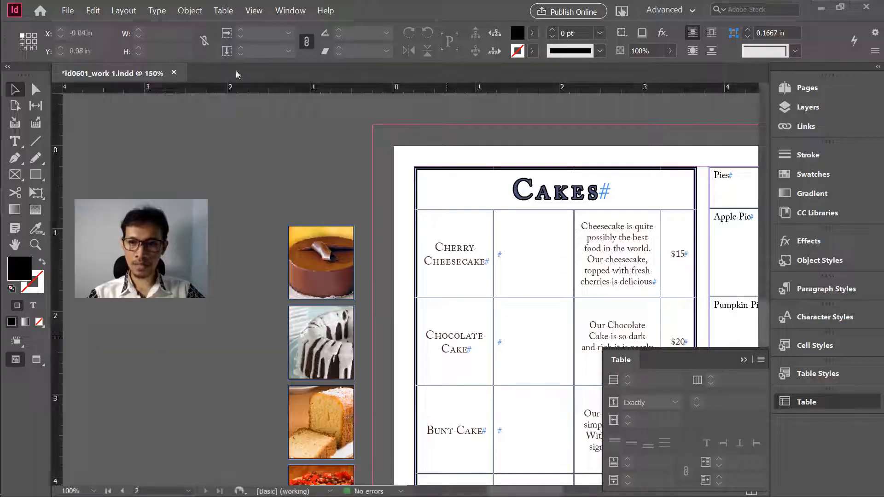
key("t")
left_click(512, 233)
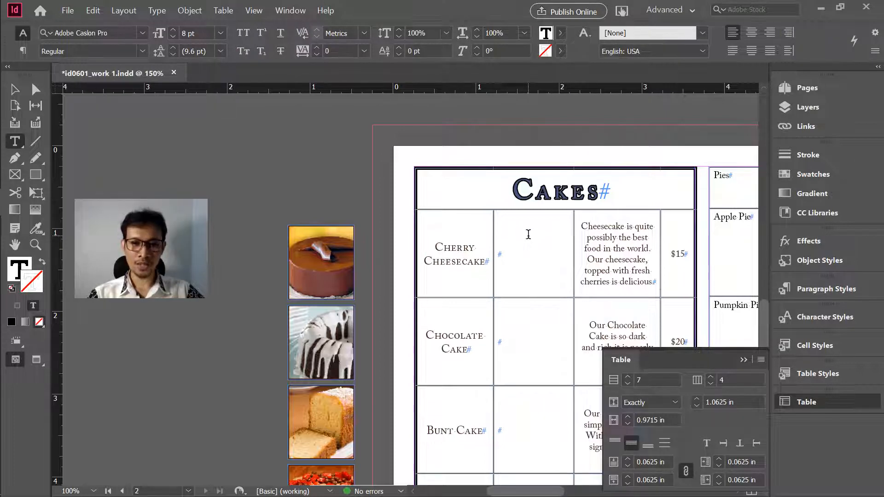
key("alt+Tab")
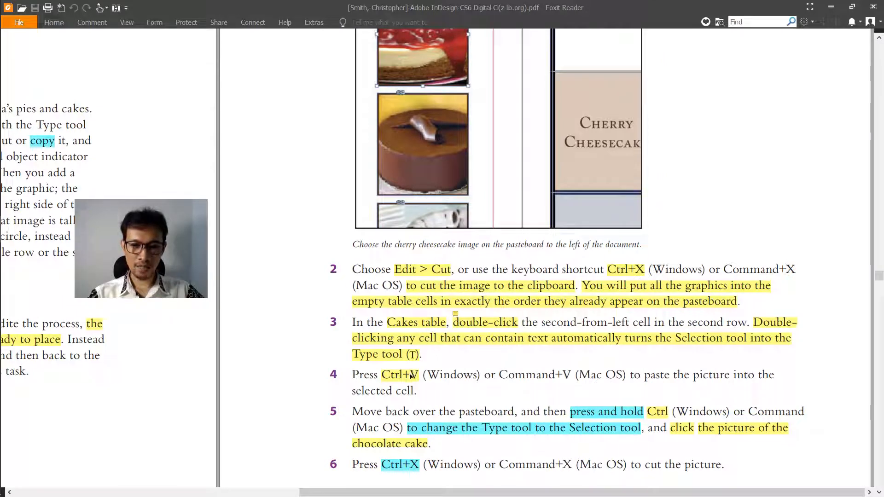
key("alt+Tab")
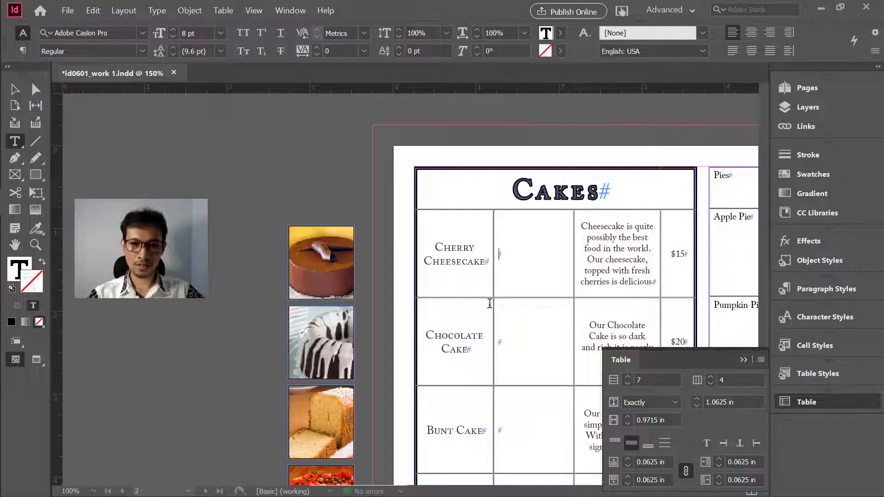
key("ctrl+v")
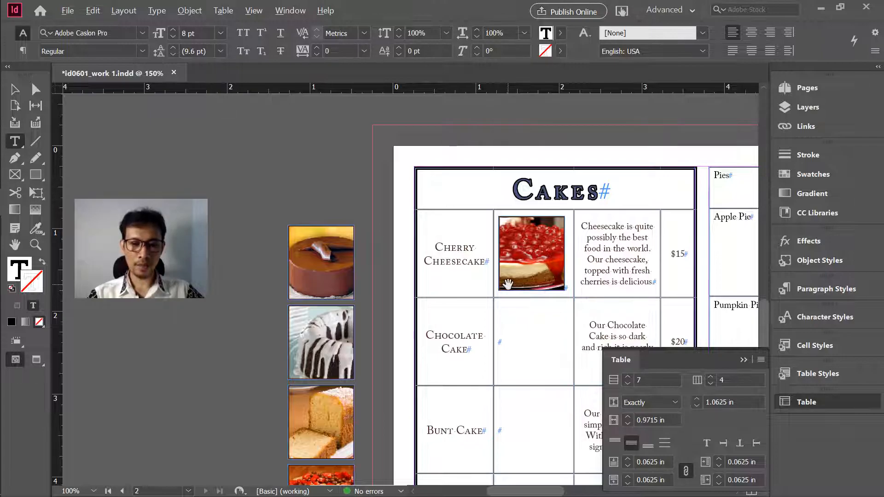
Step: Check step 5 in the Foxit Reader lesson PDF and select the chocolate cake picture on the InDesign pasteboard with the temporary Selection tool
key("alt+Tab")
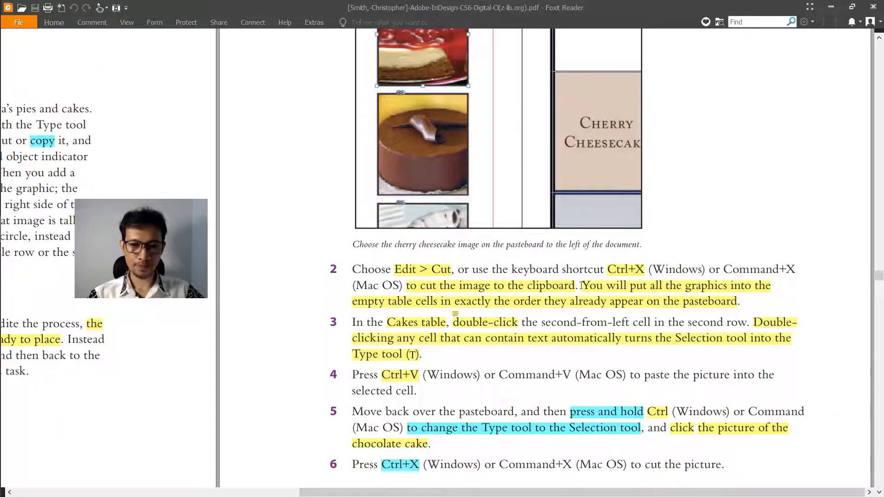
scroll(581, 286, "down", 1)
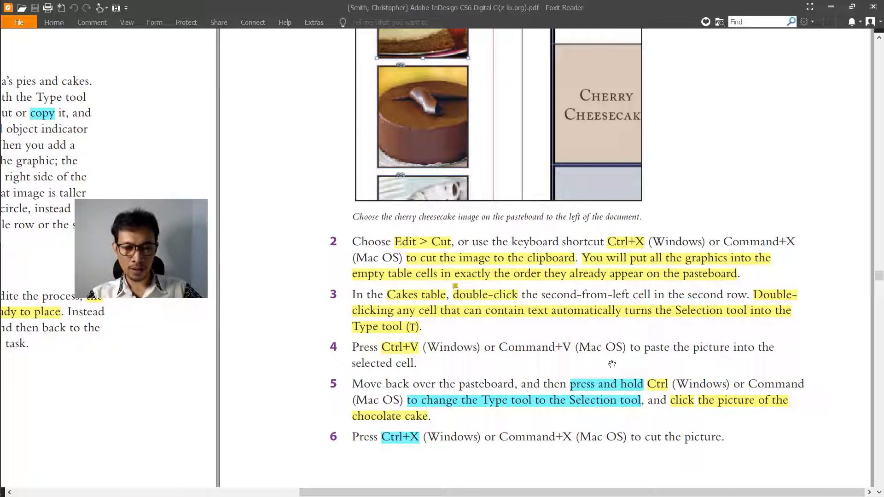
key("alt+Tab")
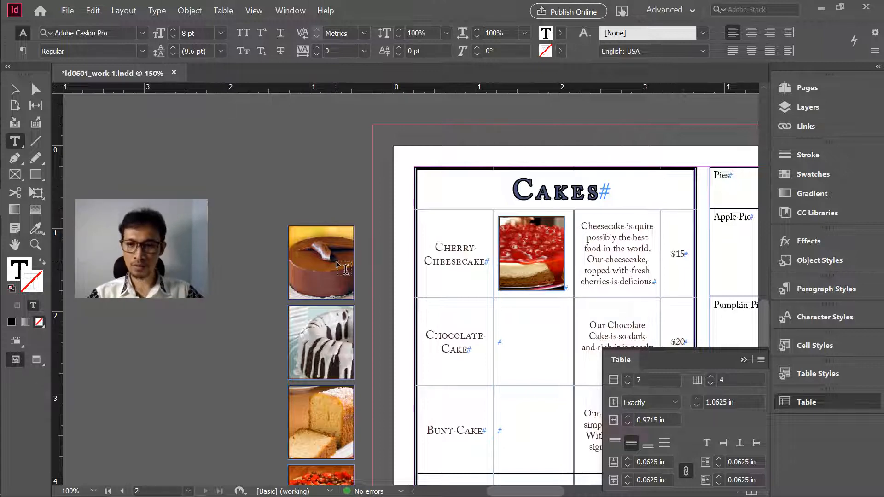
key("alt+Tab")
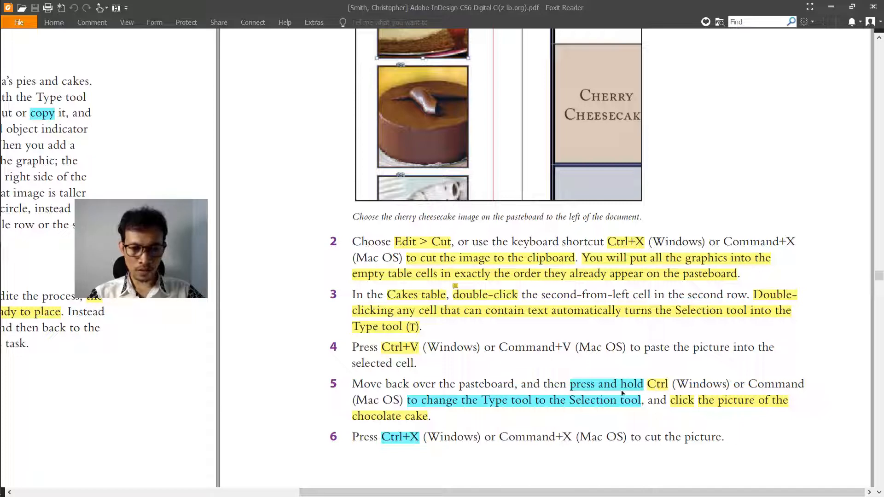
key("alt+Tab")
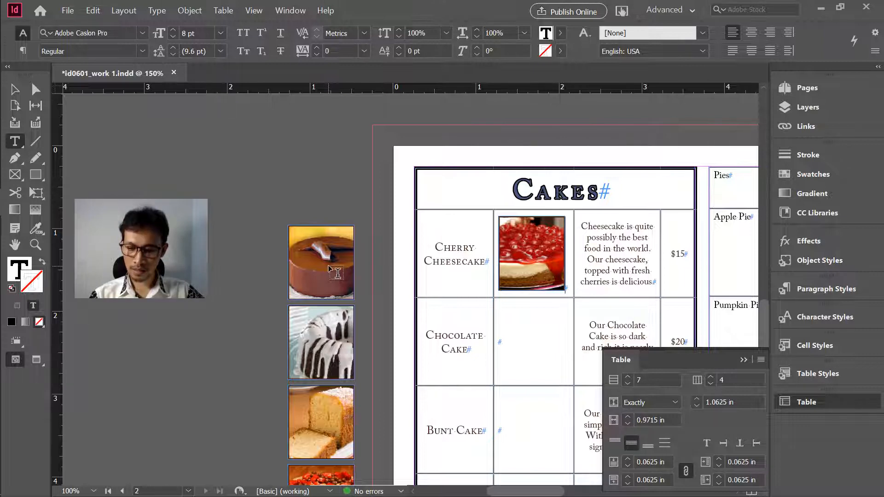
left_click(330, 271, "ctrl")
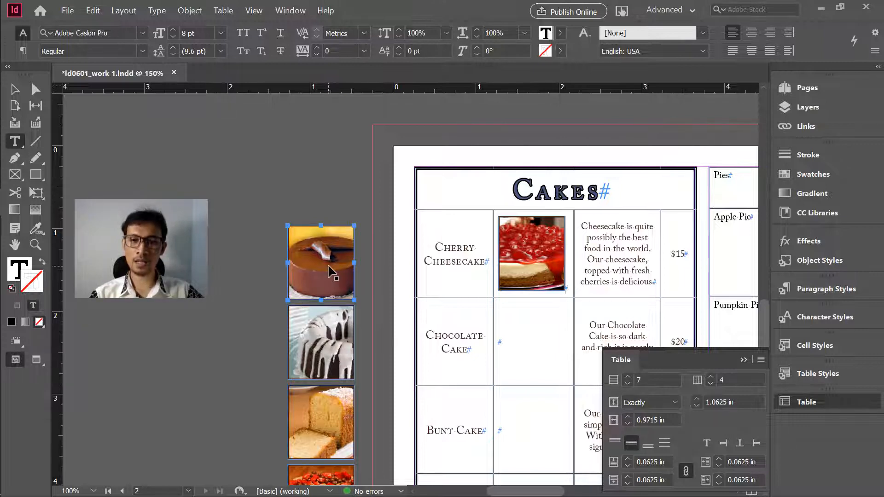
left_click(328, 267, "ctrl")
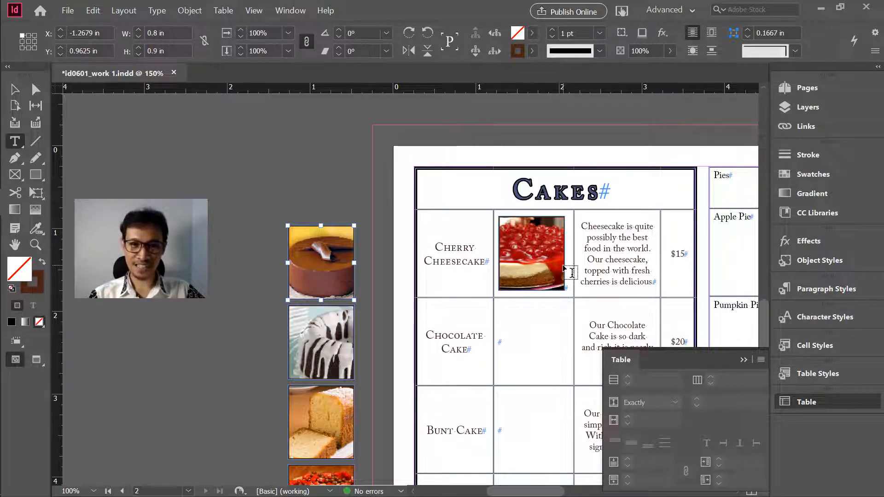
left_click(569, 270)
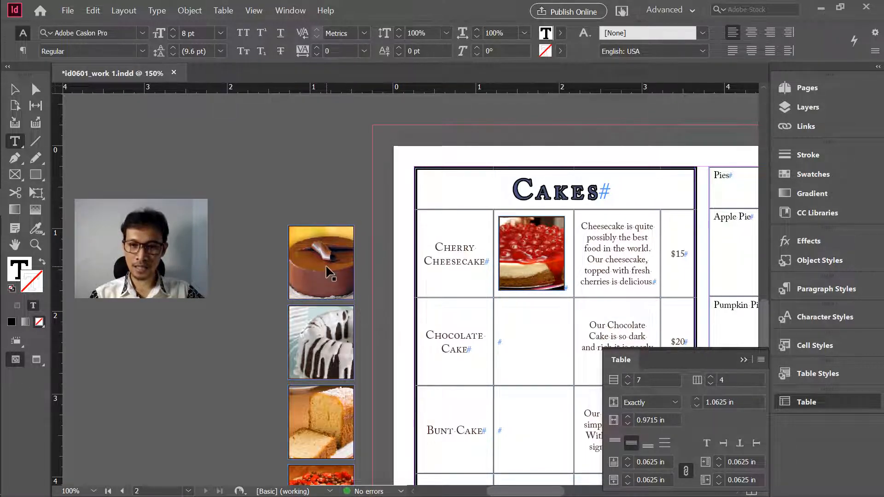
left_click(330, 273)
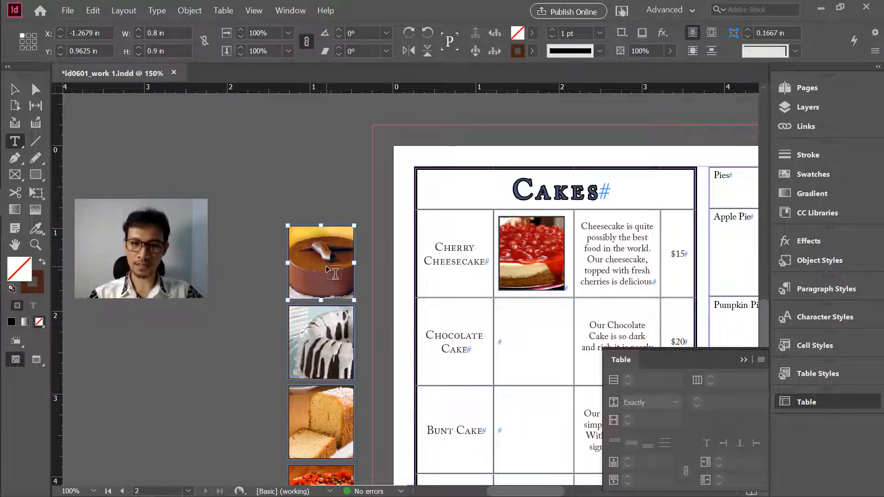
Step: Check step 6 in the lesson PDF, then move the chocolate cake picture by cut and paste into the Chocolate Cake row's second cell
key("alt+Tab")
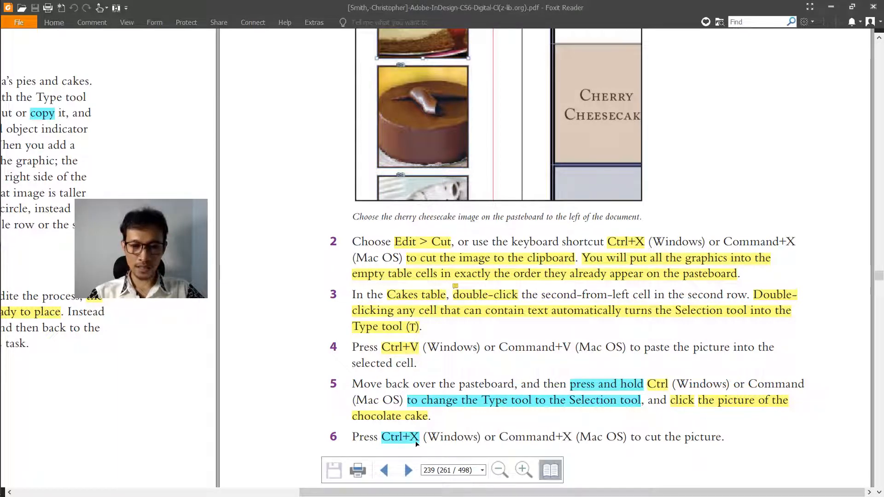
key("alt+Tab")
key("ctrl+x")
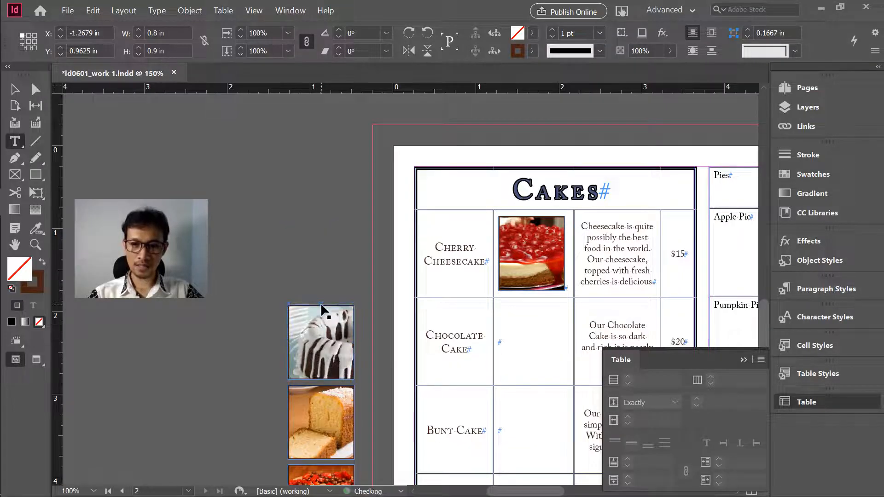
left_click(516, 336)
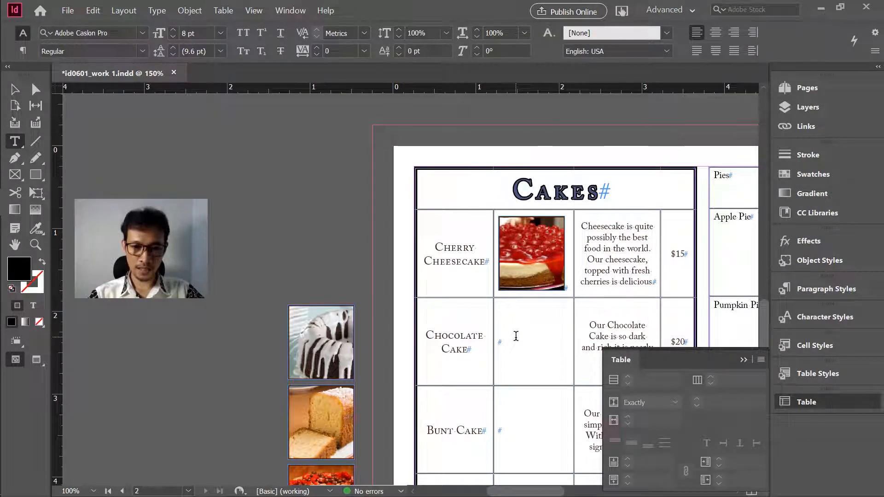
key("ctrl")
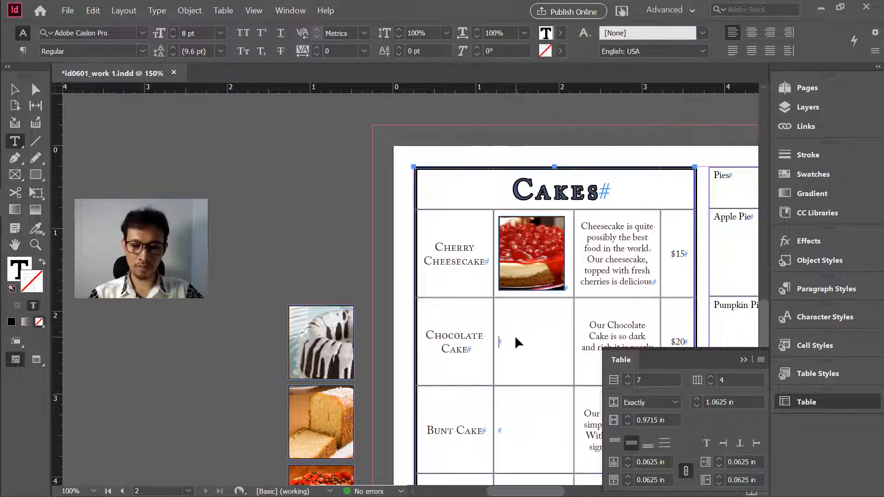
key("ctrl+v")
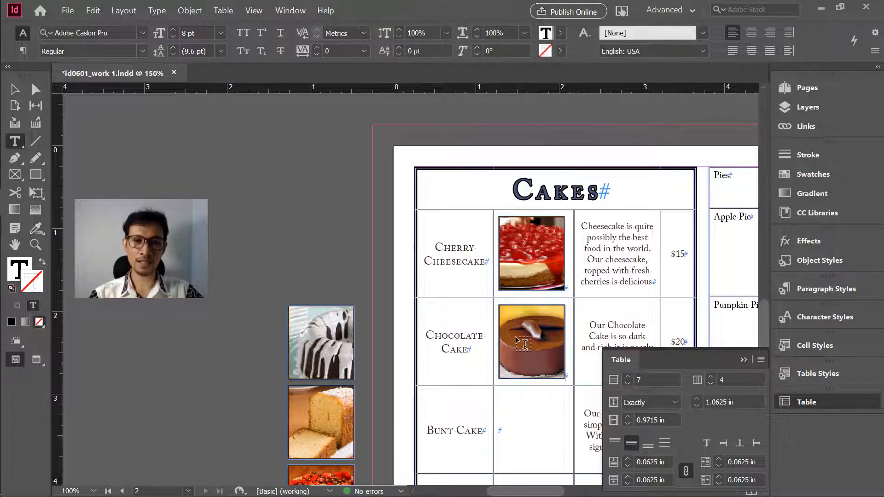
Step: Switch to the Foxit Reader lesson PDF and read steps 7 and 8 on placing the third graphic in the Bundt Cake row
scroll(517, 341, "down", 2)
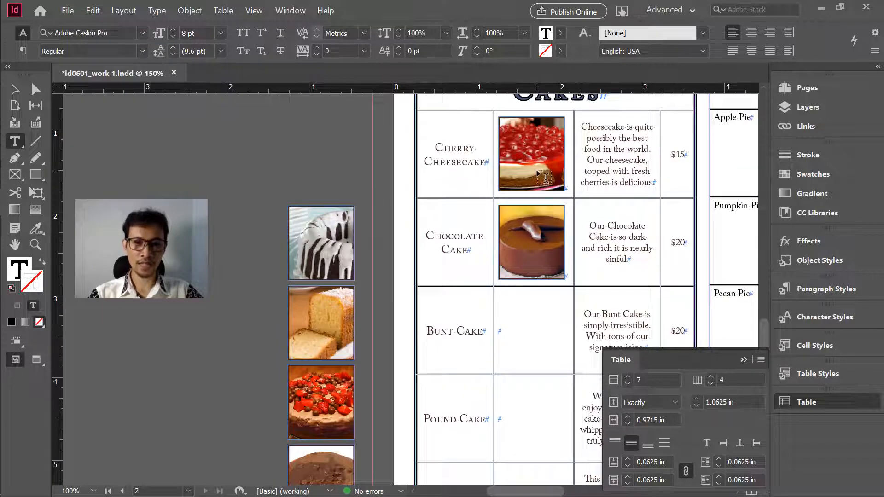
key("alt+Tab")
scroll(382, 406, "down", 3)
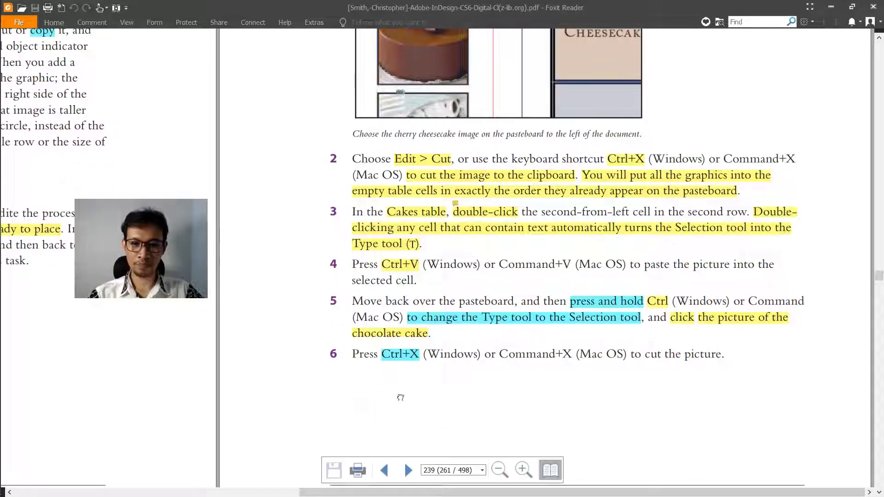
left_click_drag(143, 412, 583, 291)
scroll(578, 283, "down", 5)
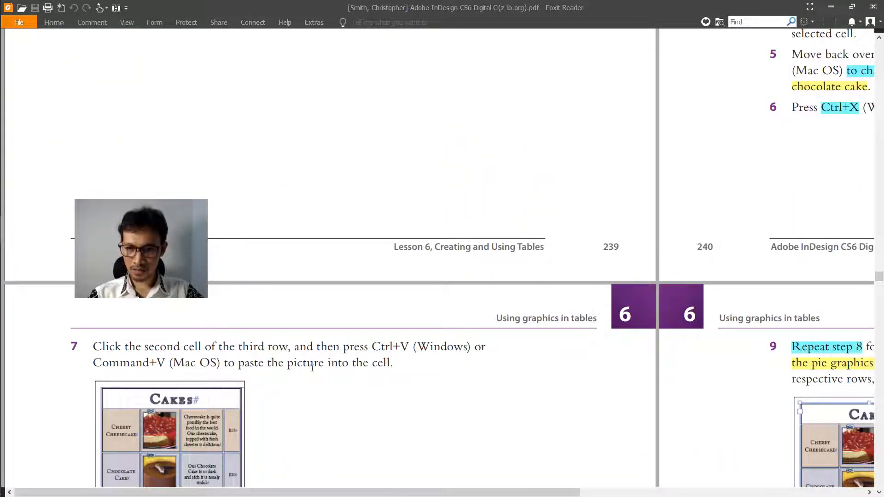
scroll(499, 262, "down", 8)
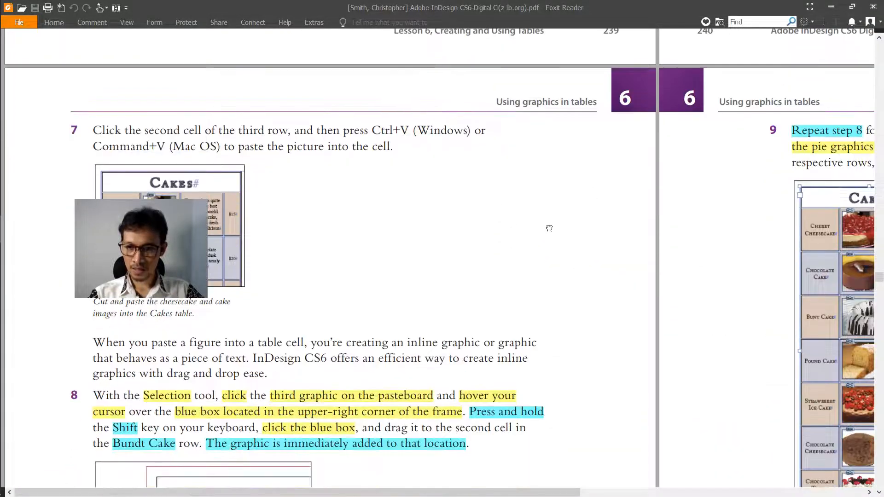
left_click_drag(614, 340, 660, 260)
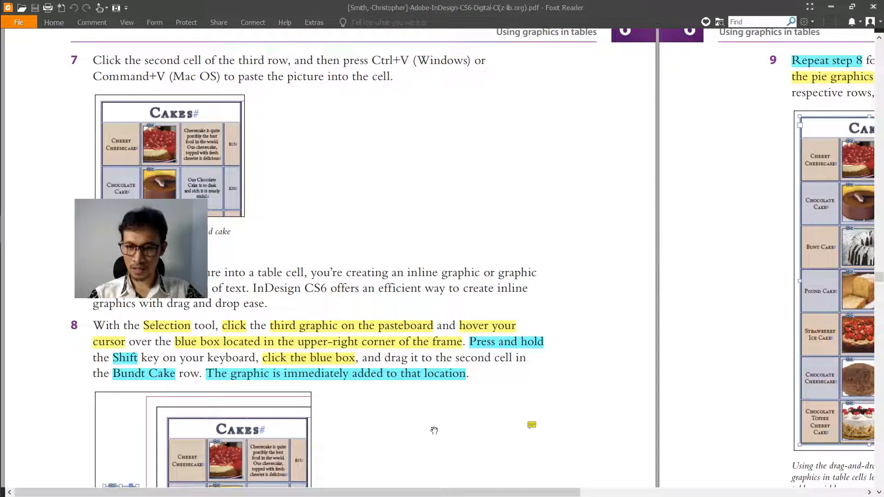
scroll(382, 441, "down", 6)
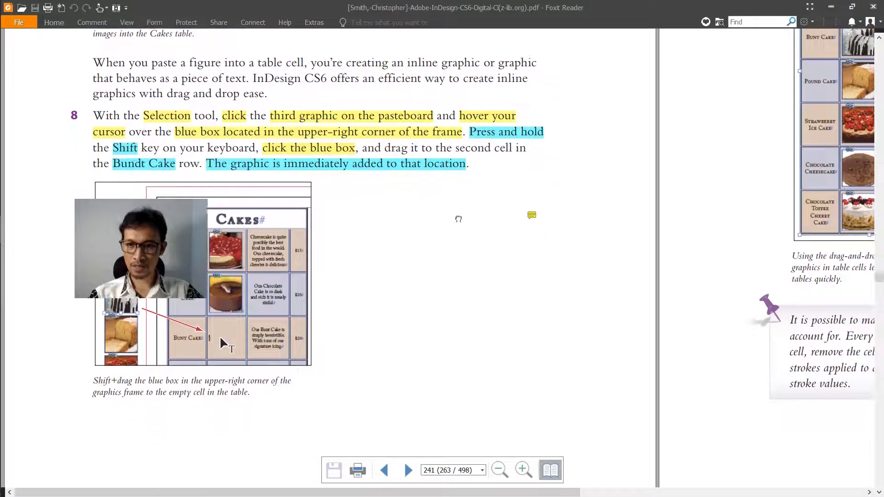
left_click_drag(427, 252, 492, 274)
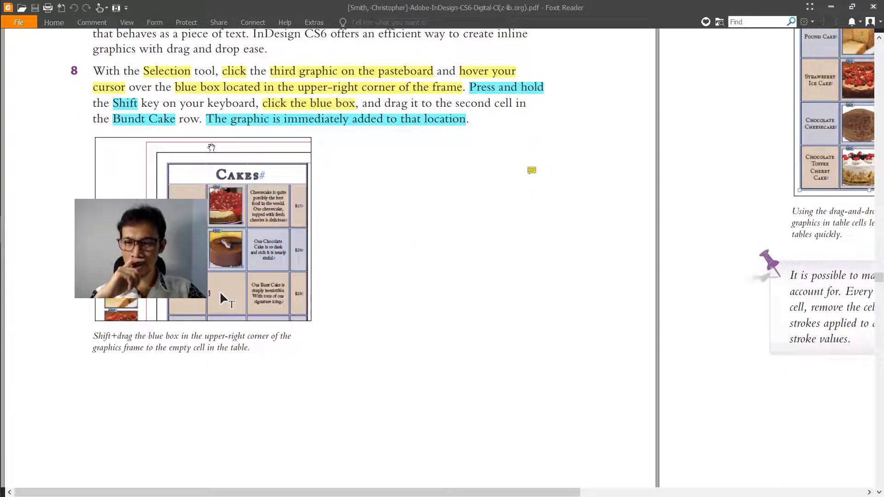
scroll(334, 215, "up", 1)
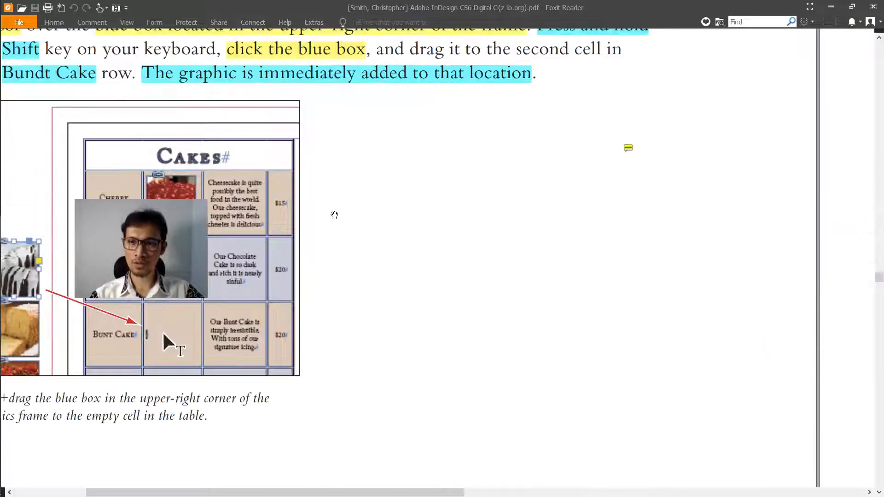
left_click_drag(517, 264, 706, 288)
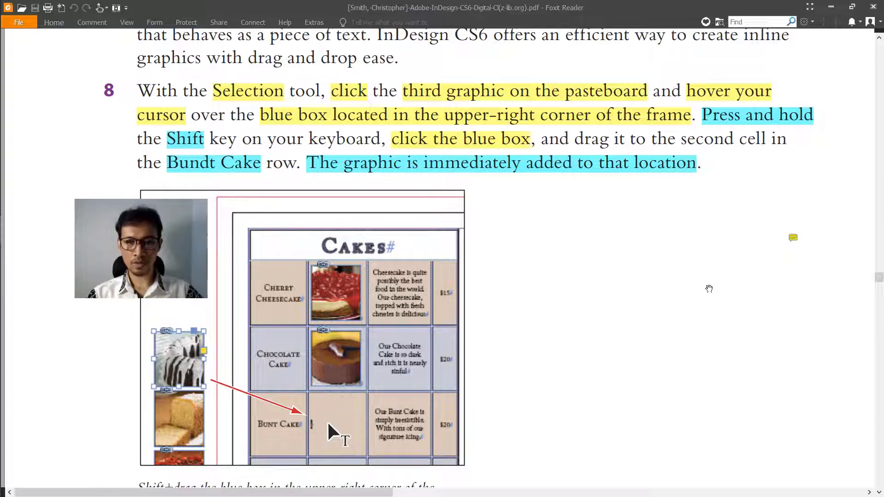
Step: Activate the Selection tool in InDesign and return to the Foxit Reader lesson PDF to reread step 8 and its illustration
key("alt+Tab")
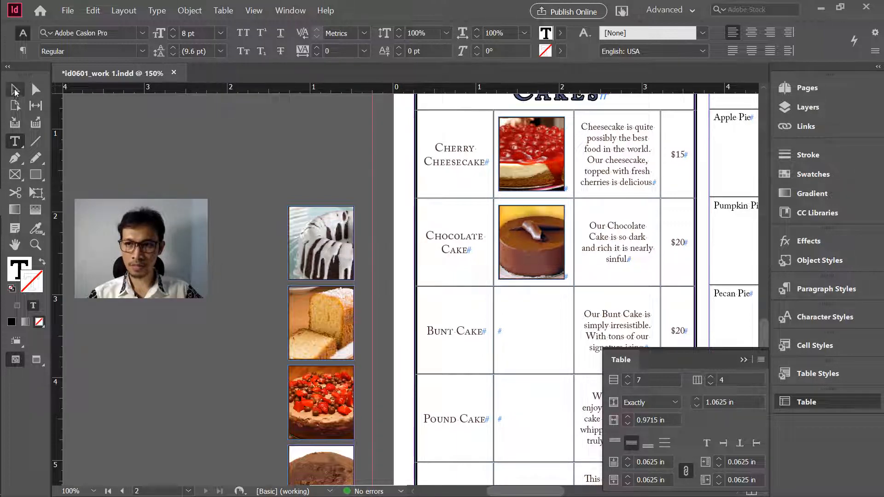
left_click(15, 89)
key("alt+Tab")
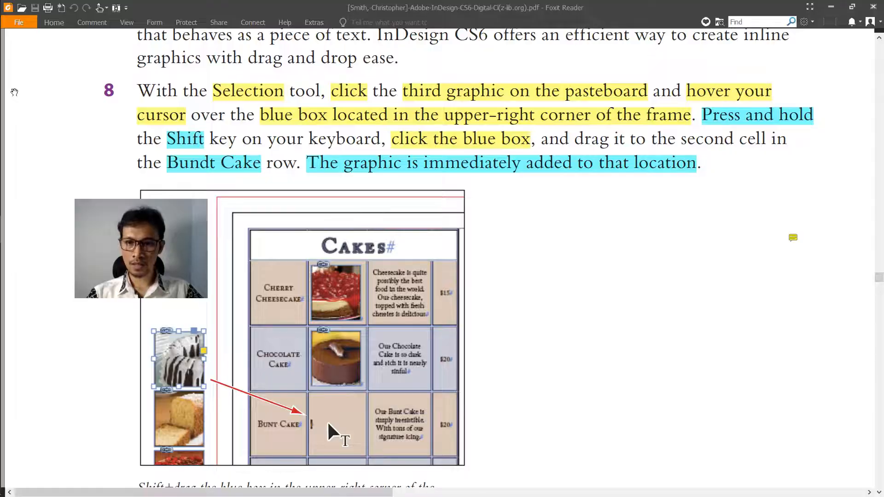
scroll(431, 183, "down", 2)
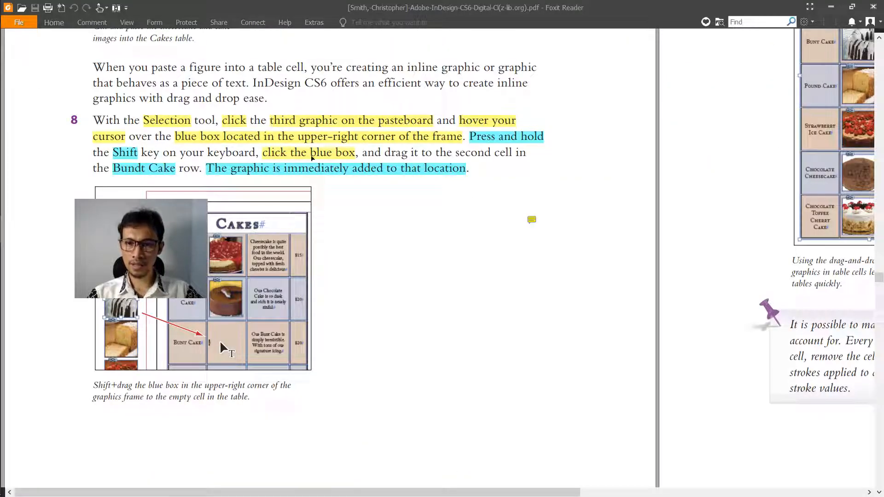
scroll(466, 253, "down", 3)
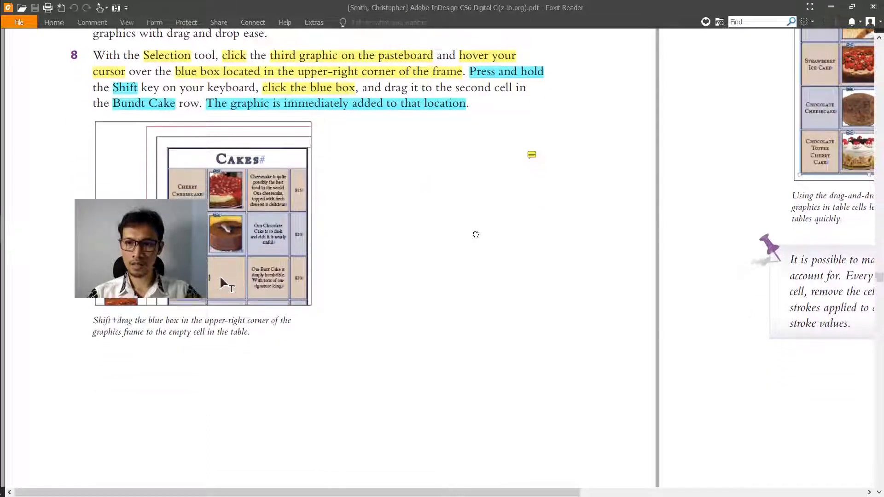
Step: Compare the bundt cake picture in InDesign with step 8 in the Foxit Reader lesson PDF, including its illustration and comment note
key("alt+Tab")
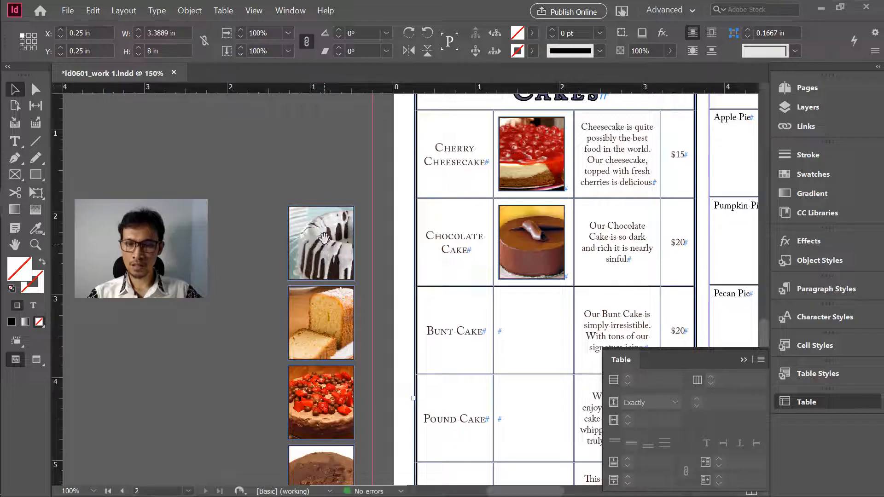
key("alt+Tab")
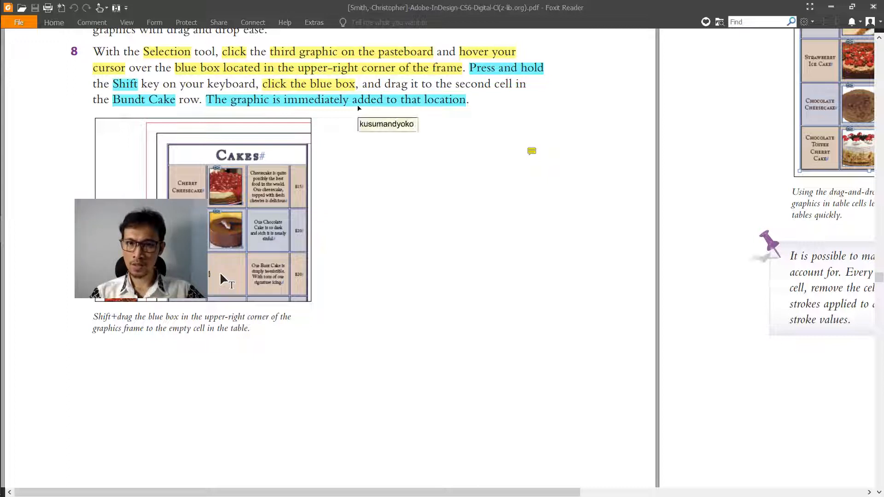
scroll(359, 110, "down", 1)
scroll(358, 110, "down", 1)
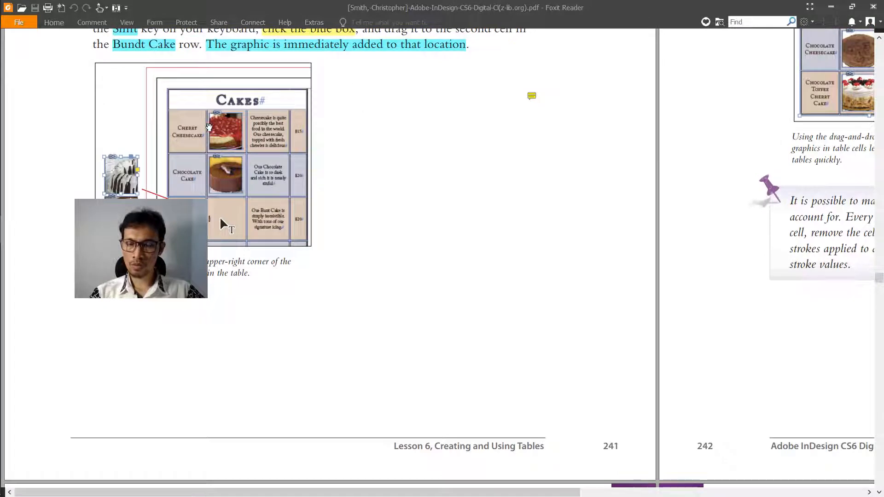
scroll(376, 166, "up", 3)
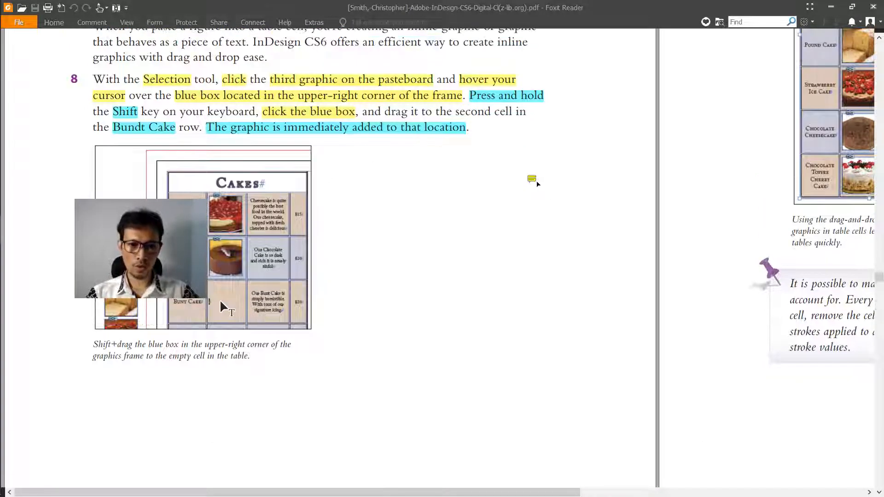
mouse_move(532, 179)
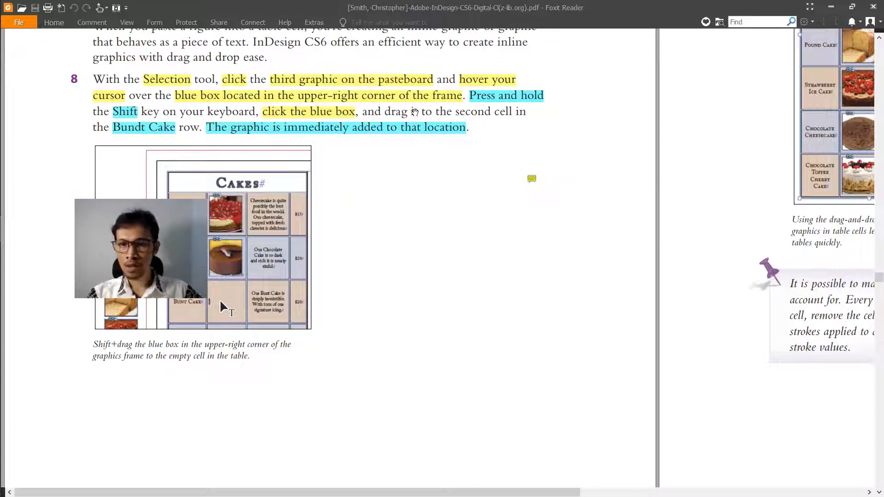
Step: In InDesign, place the third pasteboard picture, the bundt cake, as an inline object in the Bunt Cake row's second cell
key("alt+Tab")
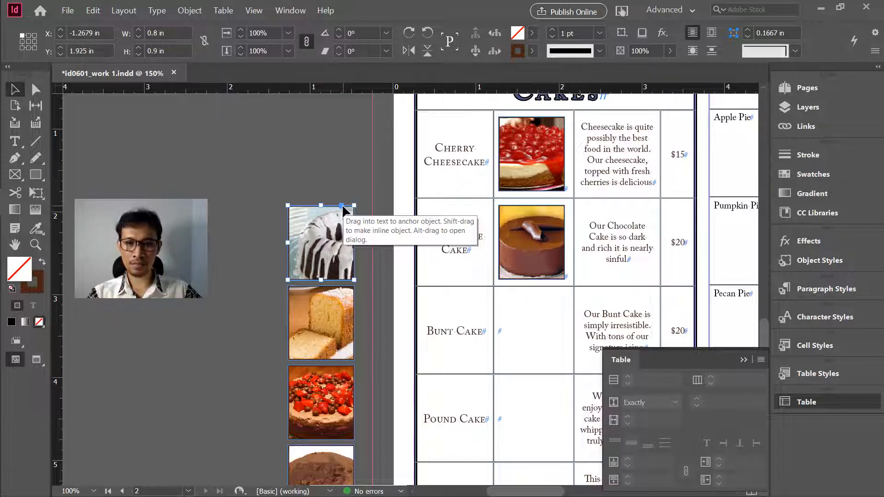
key("alt+Tab")
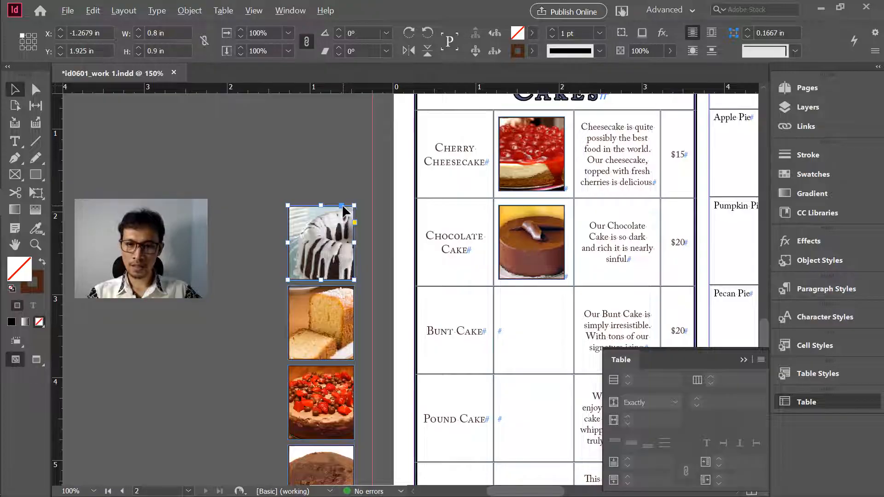
key("alt+Tab")
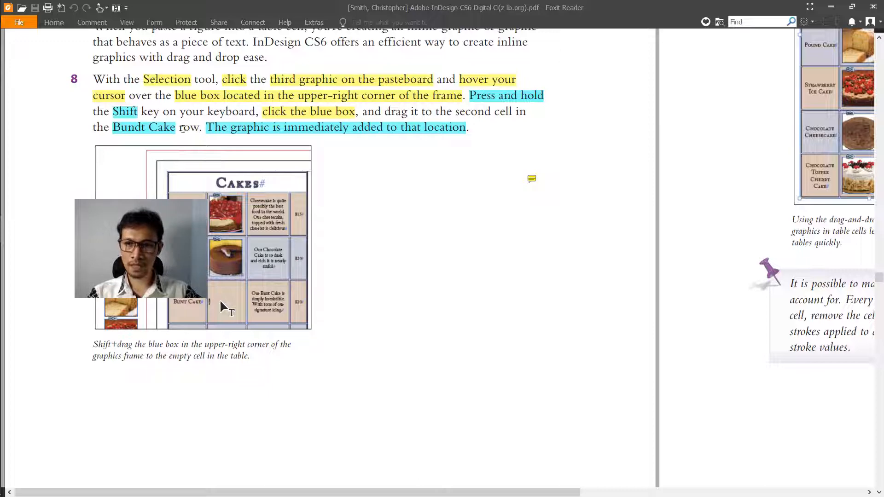
key("alt+Tab")
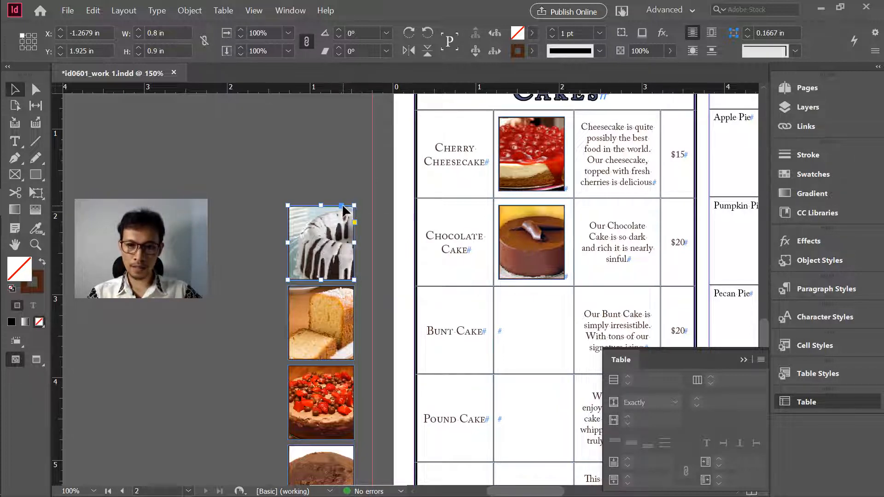
left_click_drag(344, 208, 510, 315)
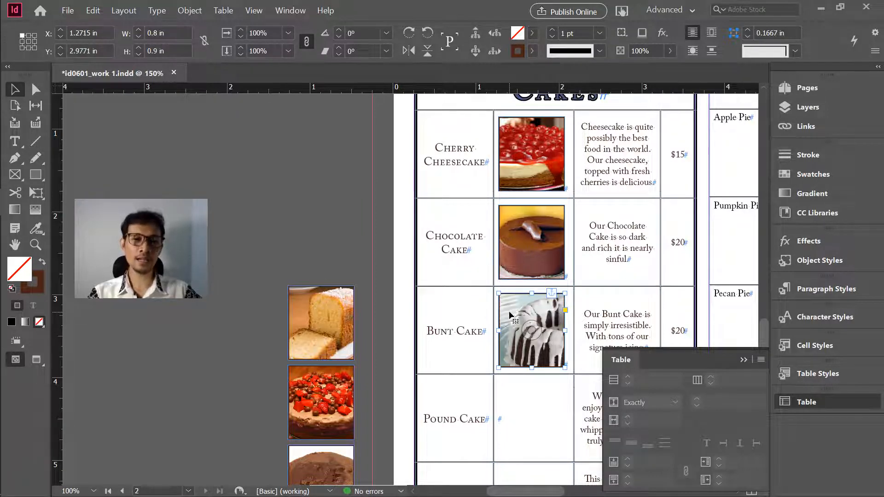
scroll(510, 315, "down", 1)
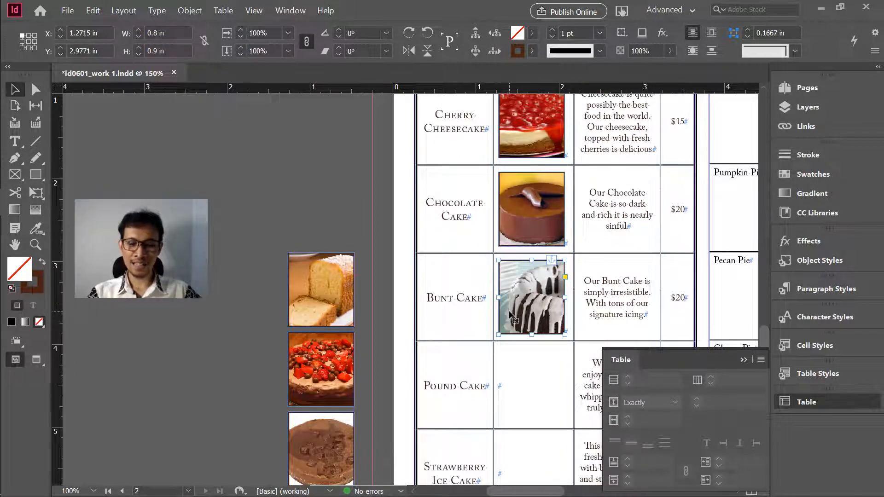
Step: Switch to the Foxit Reader lesson PDF and read the comment note on step 8 and the instructions of step 9
key("alt+Tab")
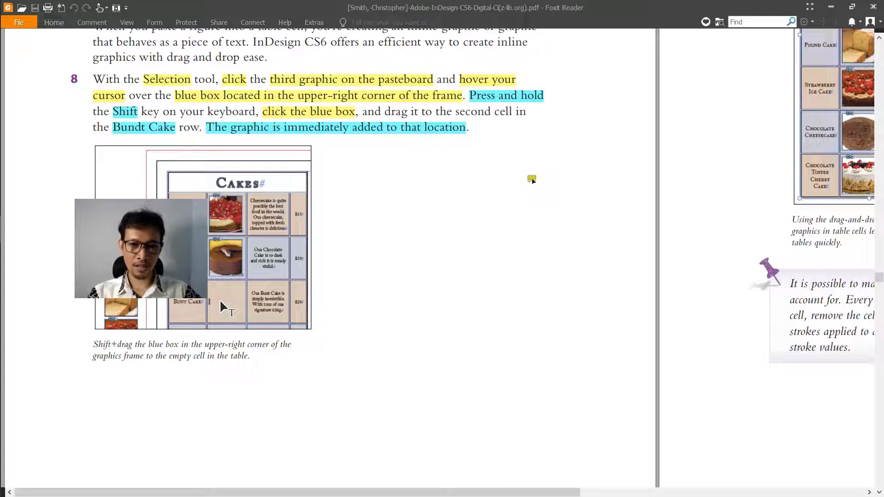
mouse_move(533, 181)
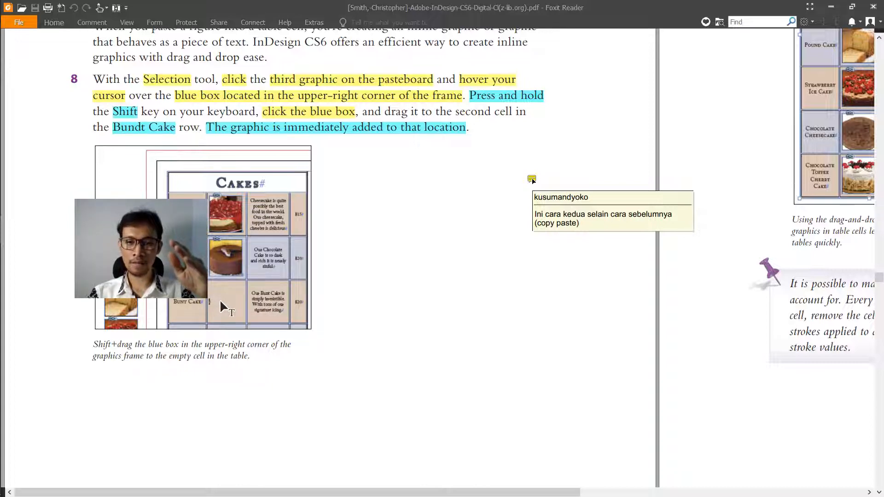
key("alt+Tab")
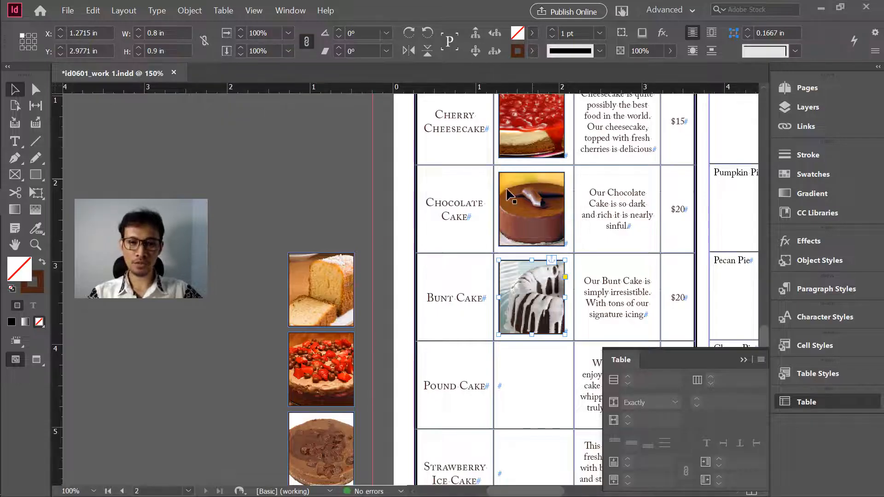
key("alt+Tab")
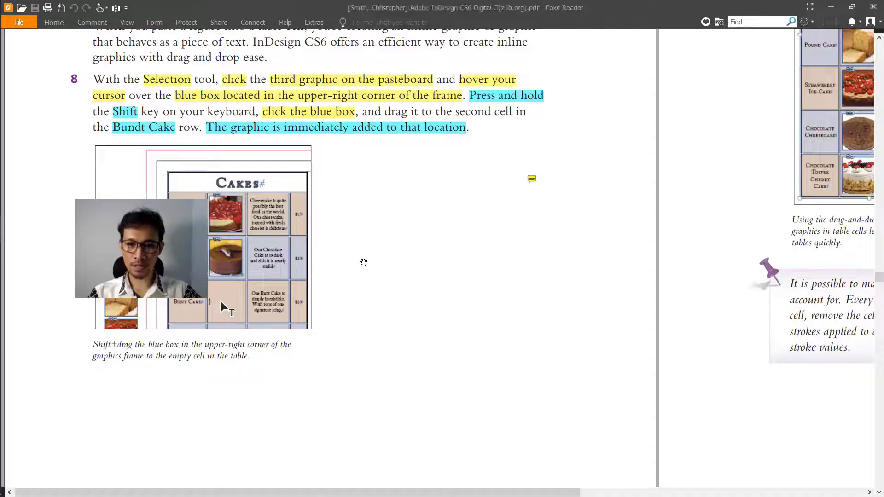
scroll(393, 273, "down", 3)
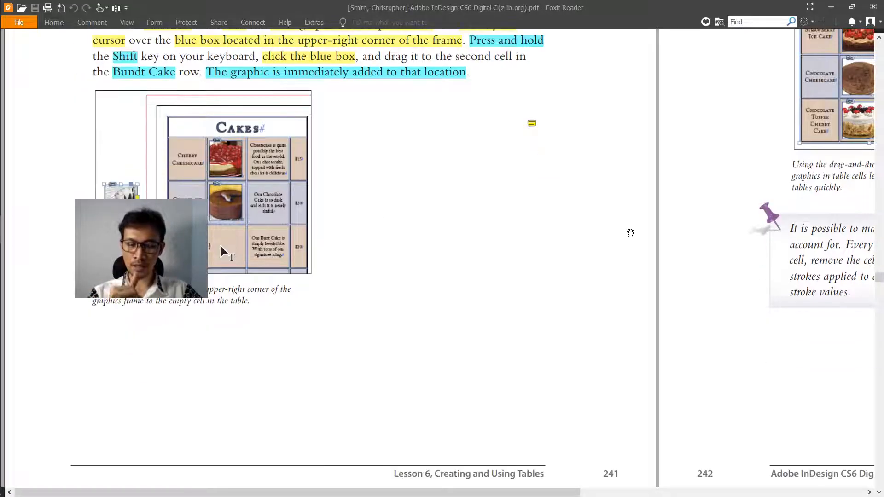
left_click_drag(628, 231, 350, 404)
left_click_drag(451, 90, 234, 317)
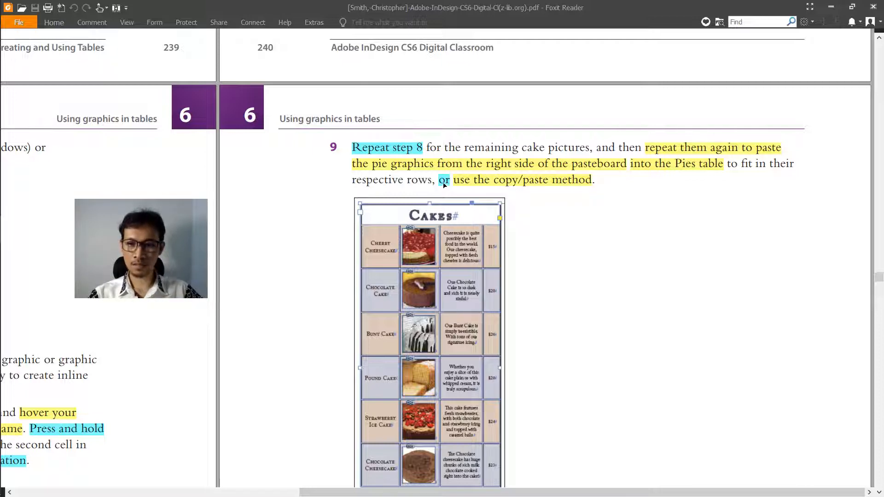
Step: Switch to InDesign and place the pound cake picture from the pasteboard inline in the Pound Cake row's second cell
key("alt+Tab")
left_click(328, 276)
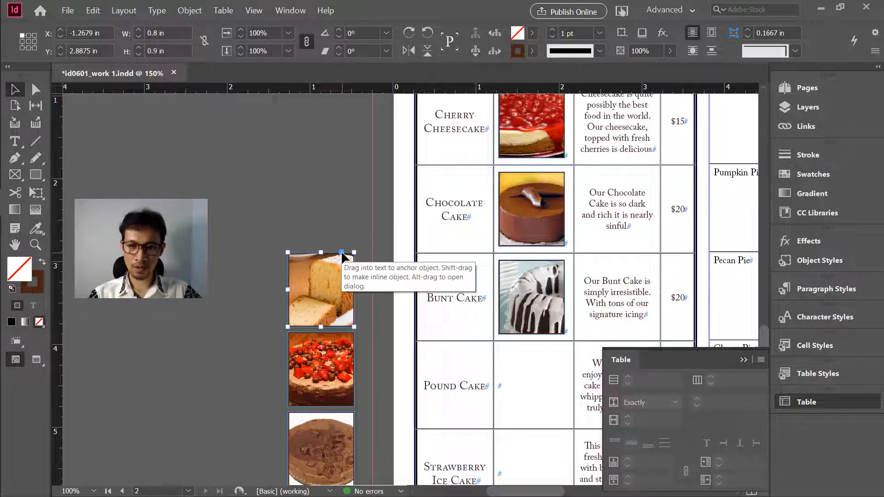
left_click_drag(342, 255, 510, 362)
Step: Place the strawberry cake picture from the pasteboard inline in the Strawberry Ice Cake row's second cell
scroll(342, 245, "down", 3)
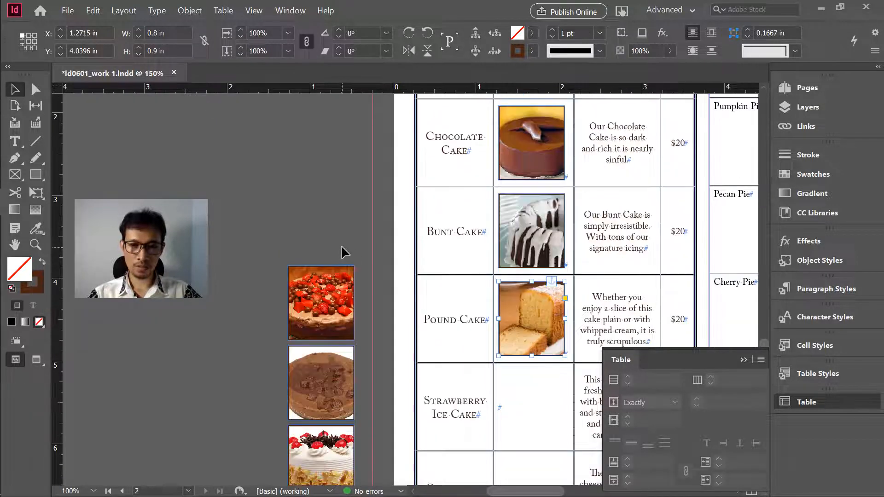
scroll(343, 264, "down", 3)
left_click(343, 201)
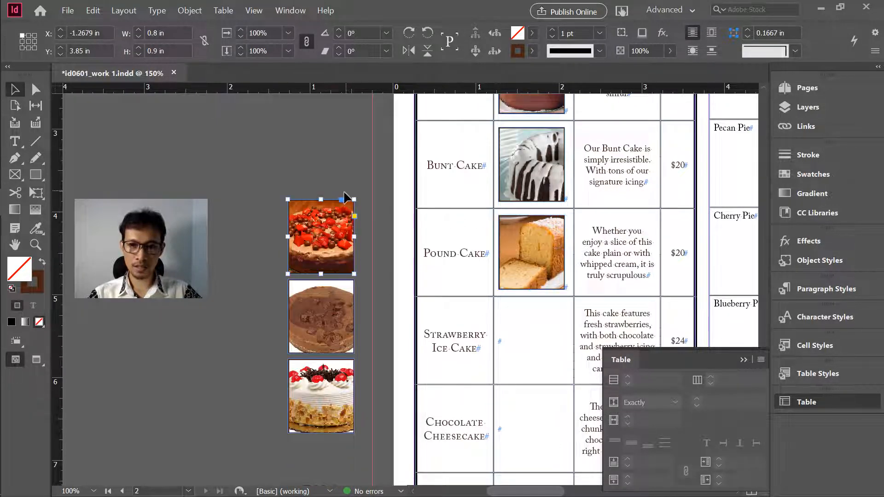
left_click_drag(343, 201, 509, 314)
Step: Try to anchor the chocolate cheesecake picture to the Chocolate Cheesecake row's second cell, and undo the anchoring
scroll(480, 274, "down", 7)
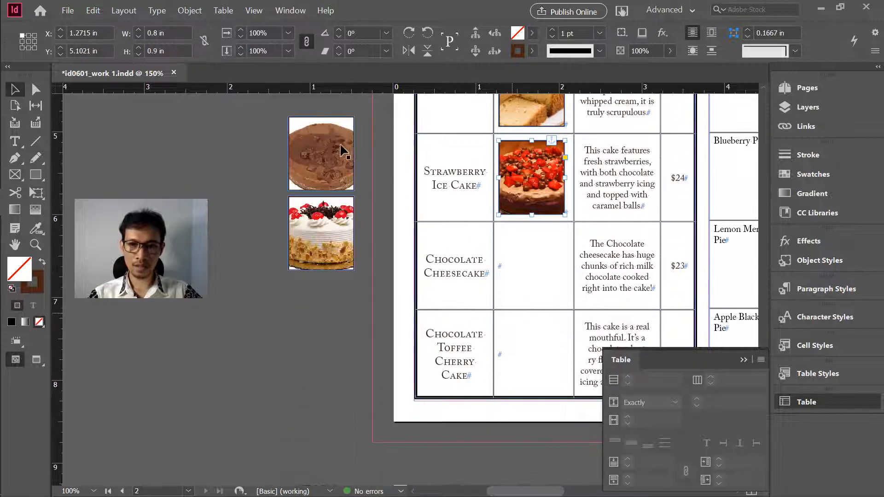
left_click(336, 123)
mouse_move(342, 115)
left_mouse_down()
mouse_move(490, 241)
mouse_move(510, 245)
left_mouse_up()
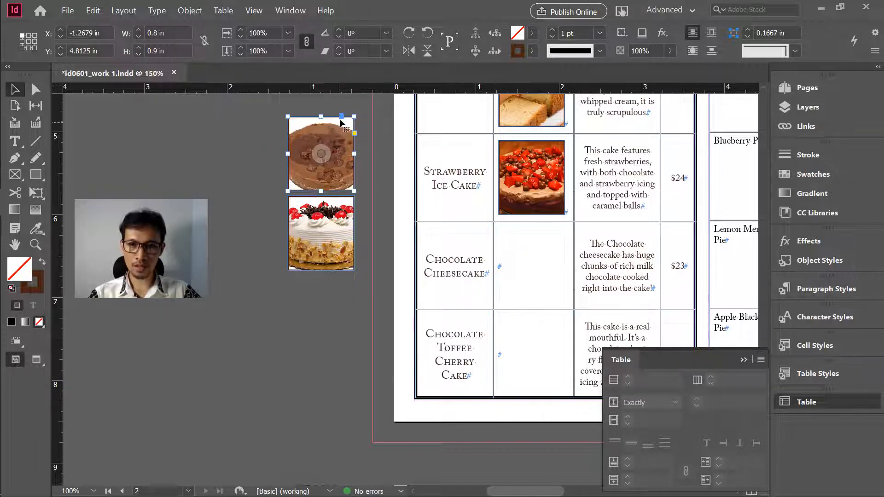
left_click_drag(343, 119, 523, 265)
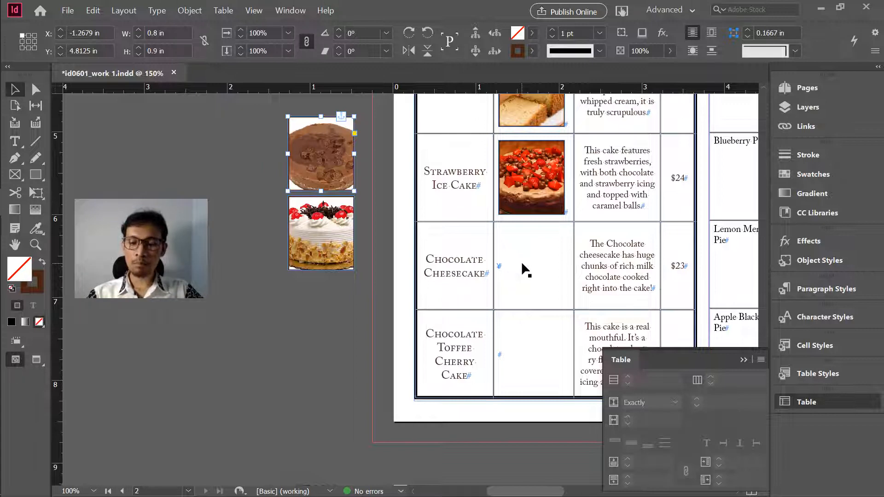
key("ctrl+z")
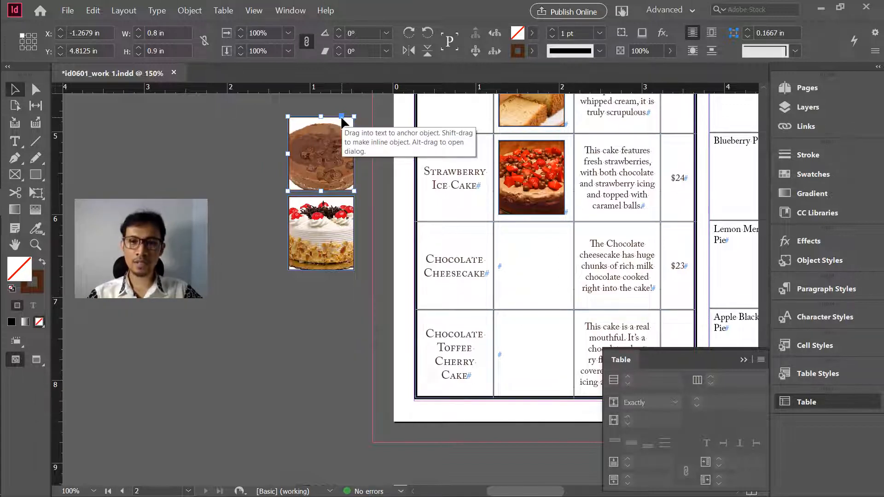
Step: Place the chocolate cheesecake picture and the cherry-topped cake picture inline in the second cells of the Chocolate Cheesecake and Chocolate Toffee Cherry Cake rows
left_click_drag(499, 243, 504, 243)
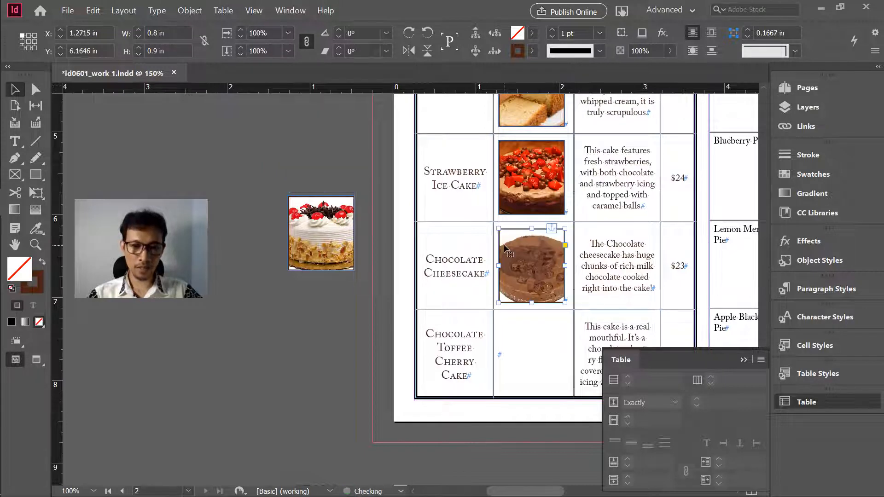
left_click(336, 219)
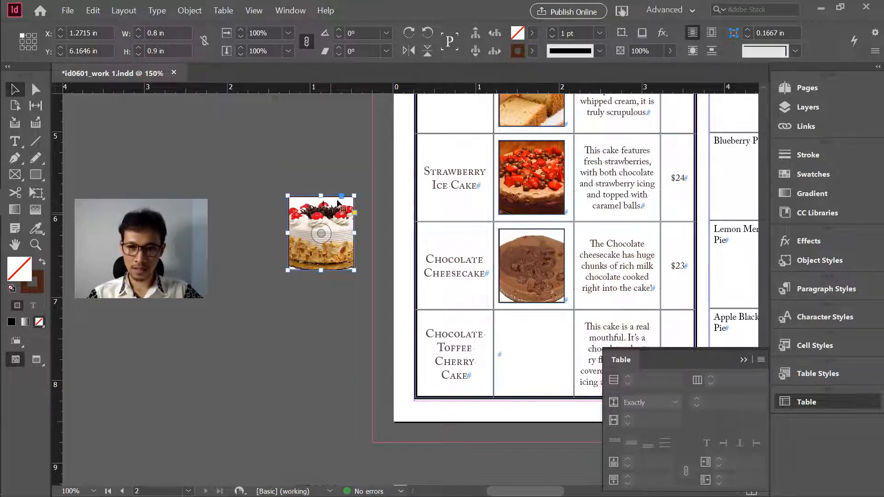
left_click_drag(342, 195, 498, 337)
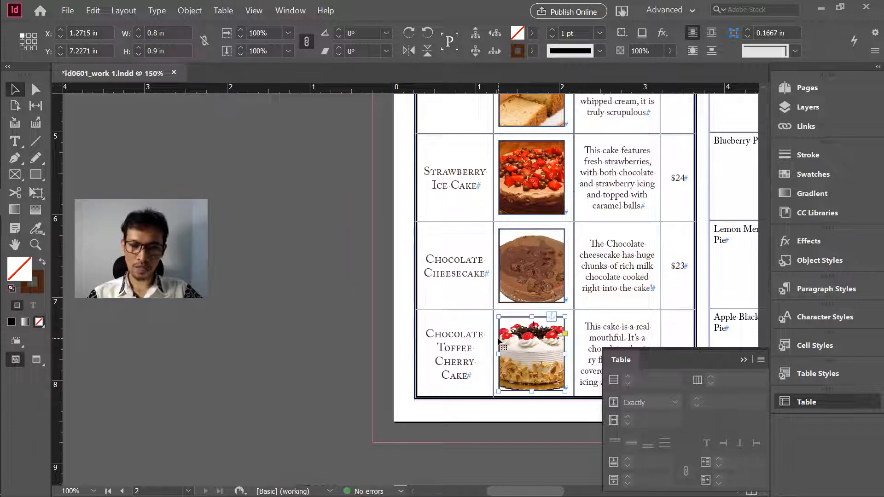
left_click(340, 249)
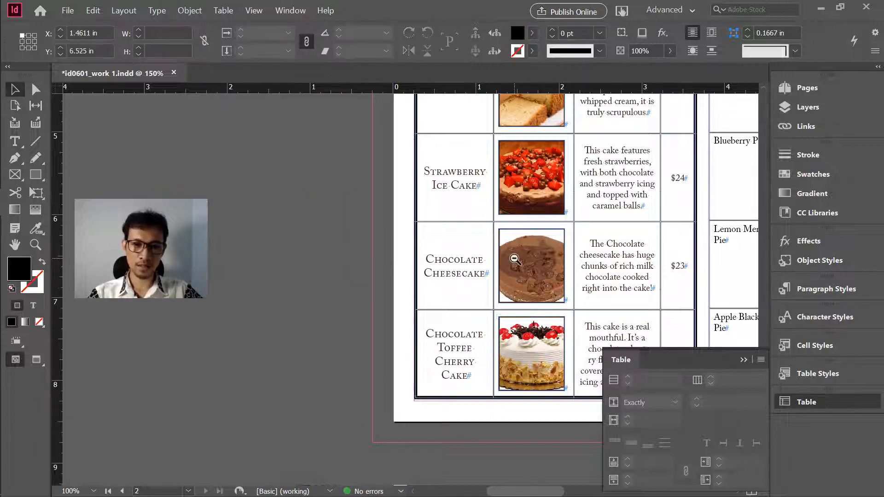
Step: Review both tables on the whole menu page, and check step 9 and the photo-fitting tip in the Foxit Reader lesson PDF
left_click(515, 258, "ctrl+alt")
left_click(515, 259, "ctrl+alt")
left_click(453, 263, "ctrl+alt")
left_click(395, 265, "ctrl+alt")
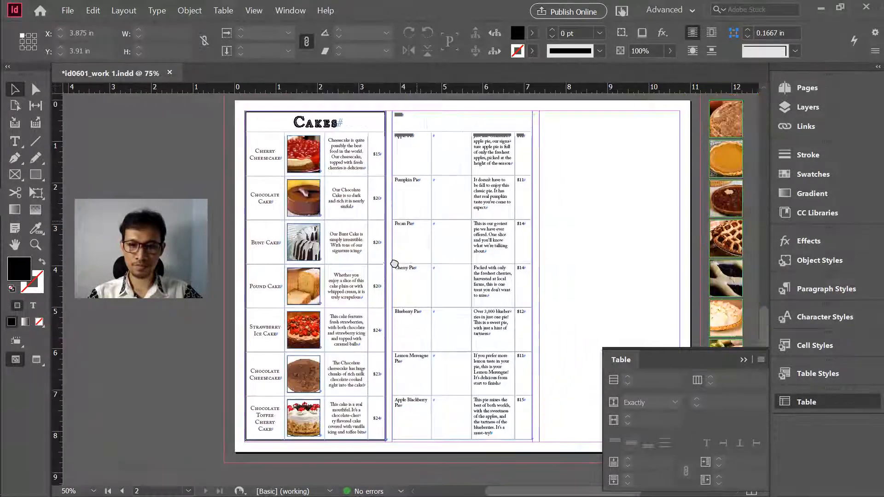
key("alt+Tab")
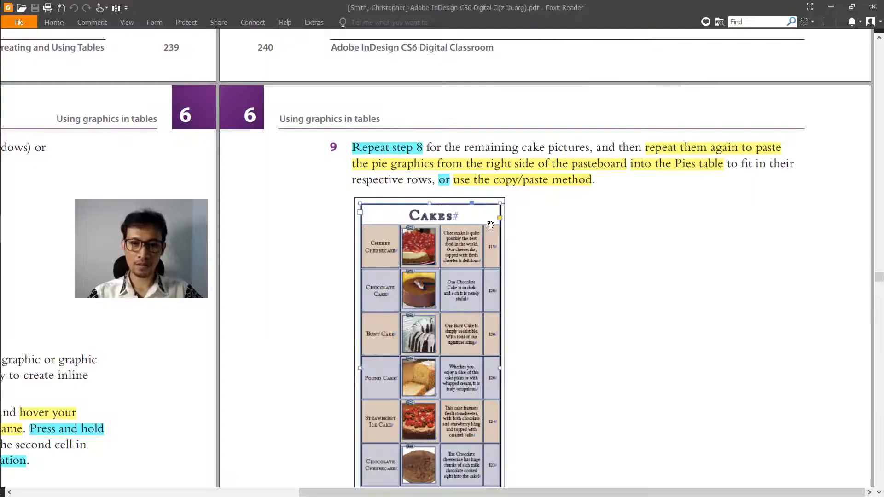
scroll(492, 229, "down", 3)
scroll(492, 229, "down", 9)
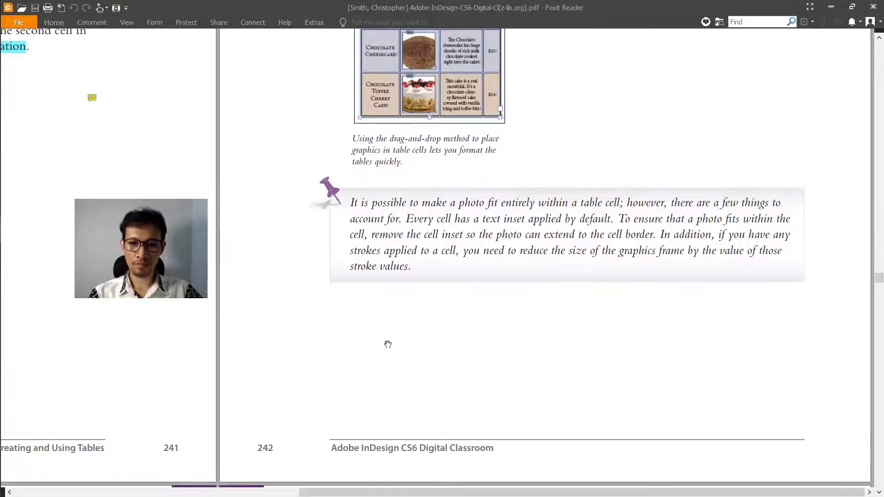
Step: Read the introduction of the "Cell styles and table styles" section in the lesson PDF
scroll(387, 344, "left", 8)
scroll(424, 319, "down", 3)
scroll(391, 316, "left", 2)
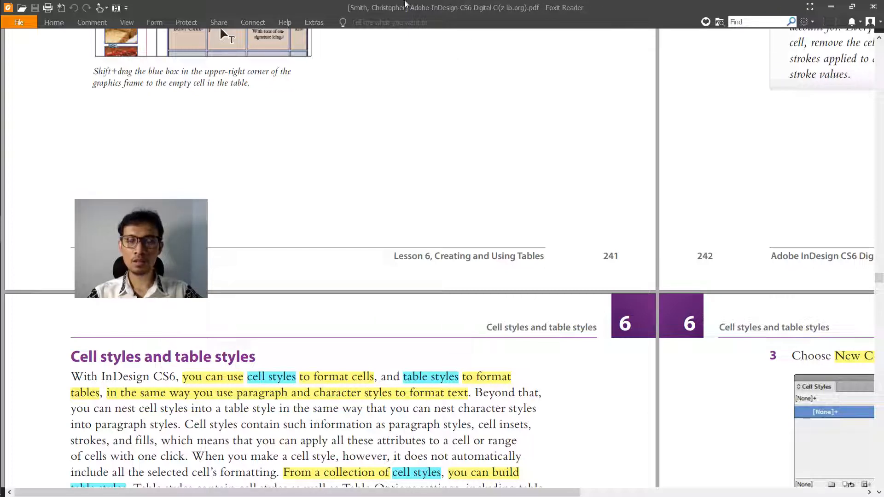
mouse_move(464, 4)
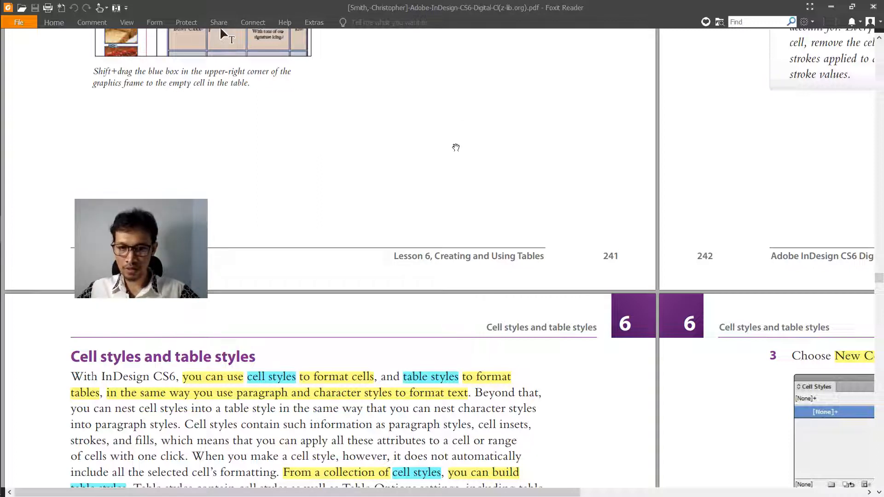
scroll(456, 148, "down", 1)
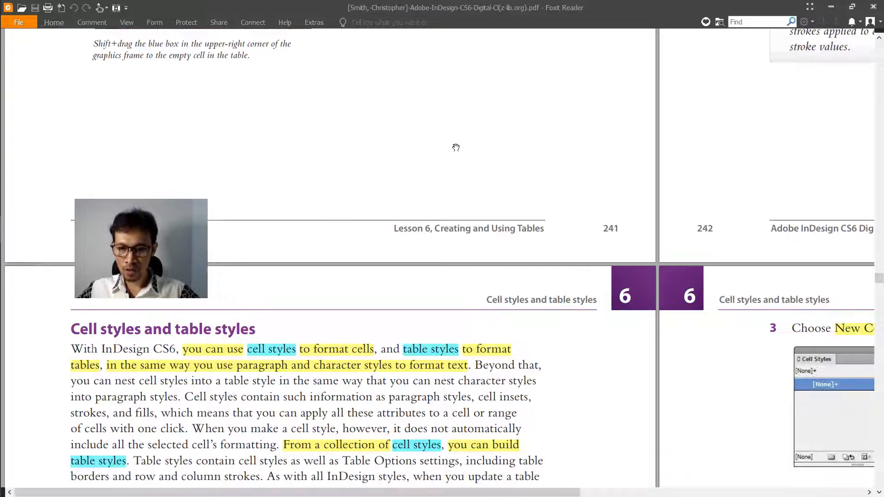
scroll(456, 147, "down", 7)
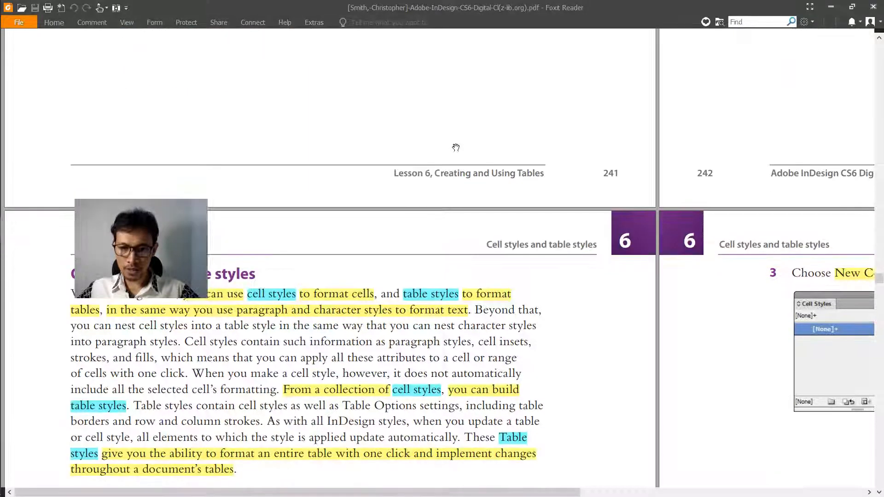
Step: Read the rest of the cell and table styles overview and steps 1 and 2 of the "Cell styles" exercise in the lesson PDF
scroll(456, 147, "down", 2)
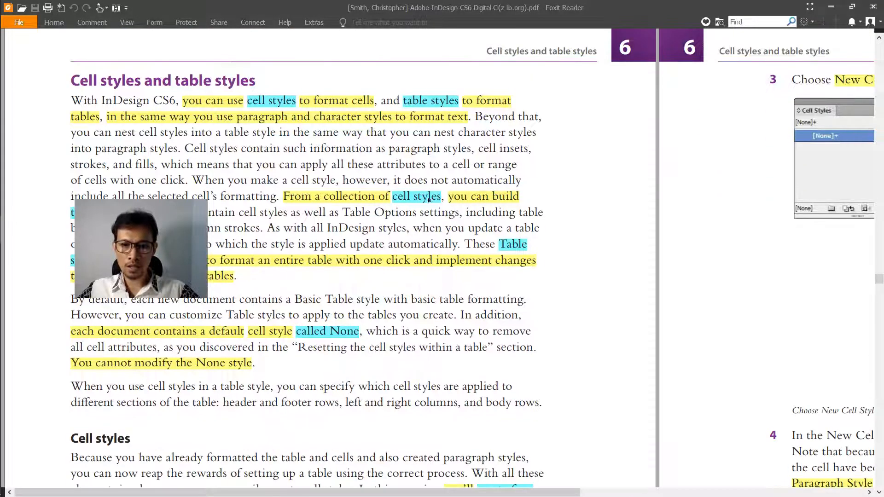
scroll(441, 200, "down", 2)
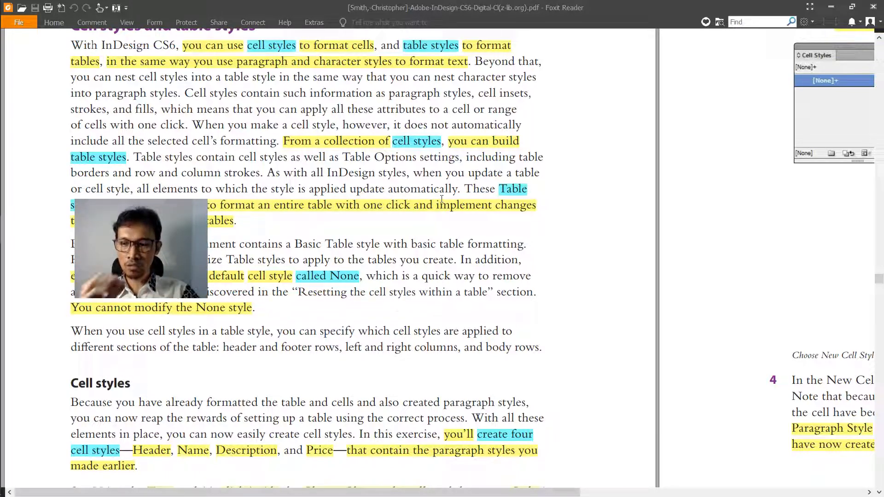
scroll(540, 171, "down", 1)
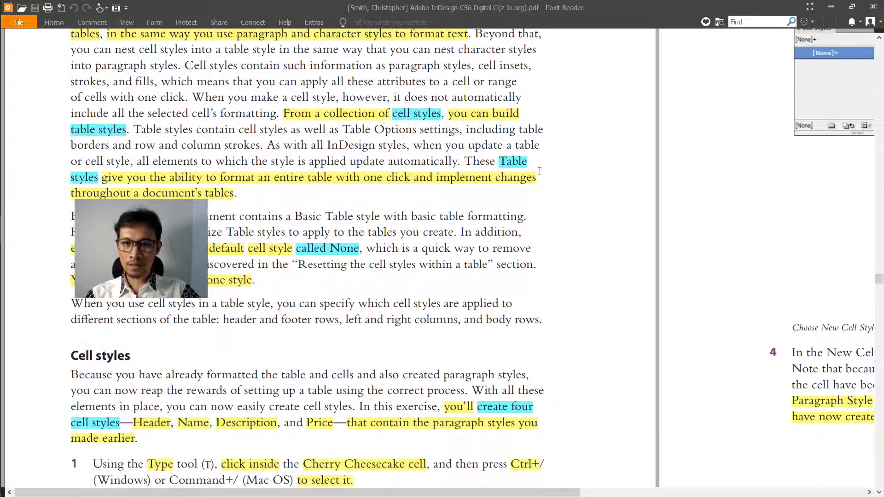
scroll(540, 171, "down", 1)
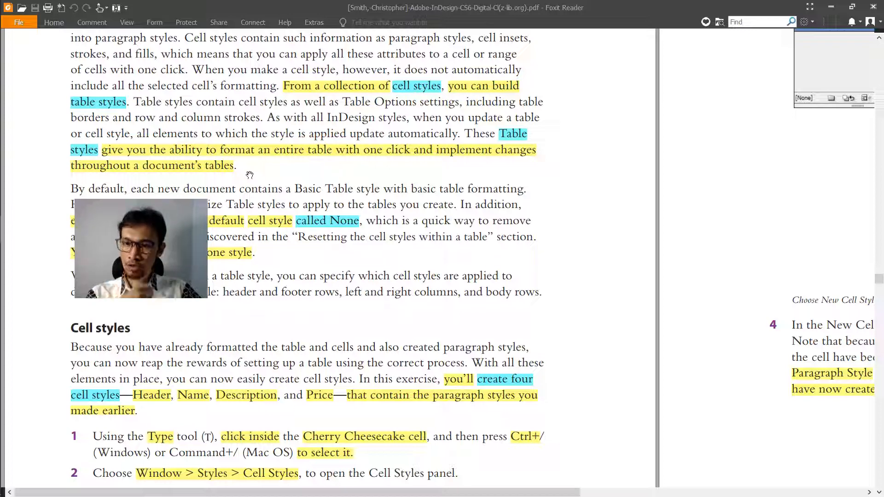
scroll(250, 175, "down", 1)
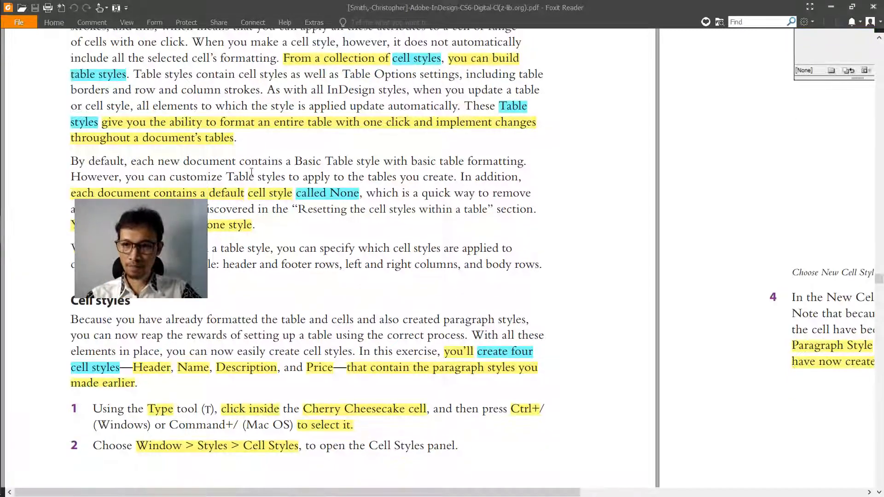
scroll(252, 173, "down", 1)
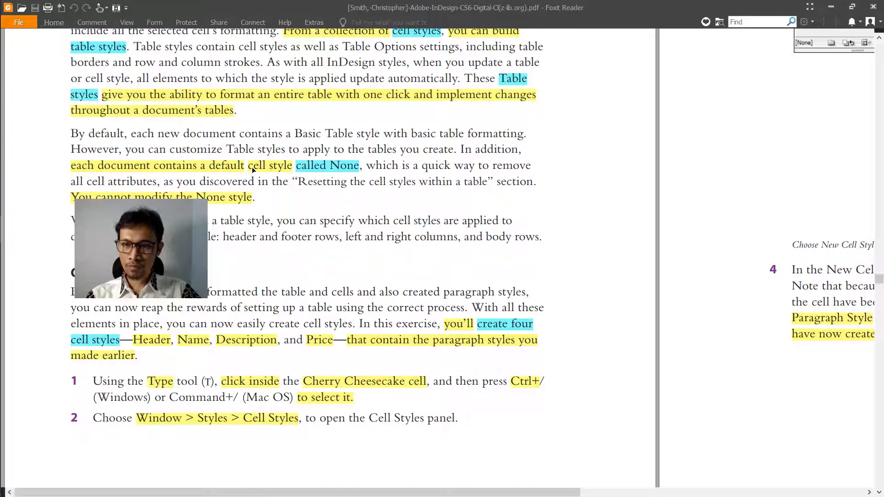
scroll(253, 170, "down", 1)
scroll(253, 169, "down", 6)
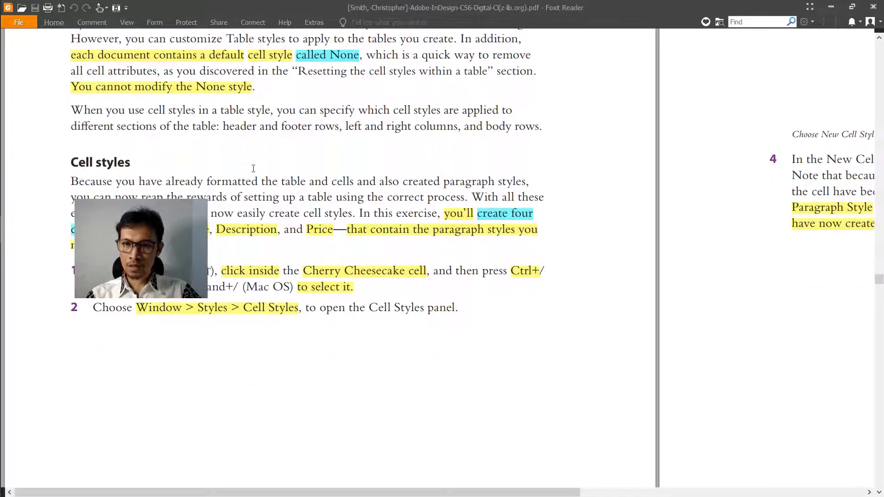
scroll(253, 169, "up", 1)
scroll(253, 169, "down", 1)
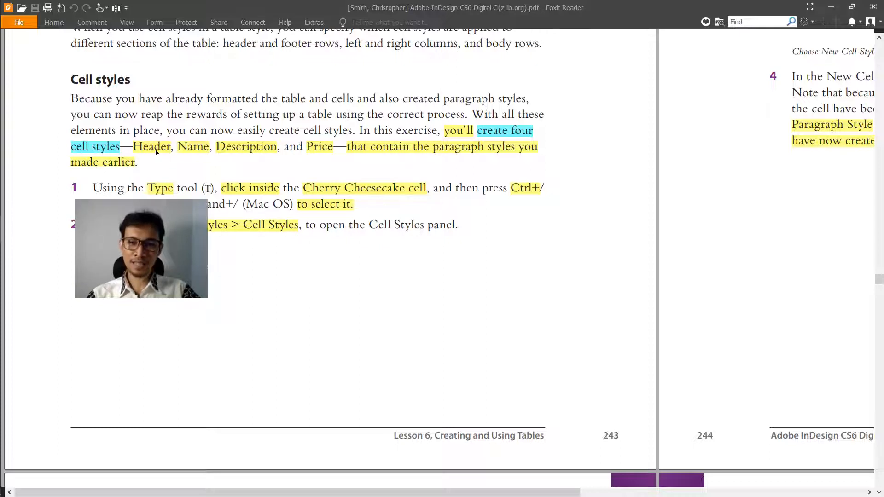
scroll(267, 161, "down", 1)
scroll(267, 161, "down", 1)
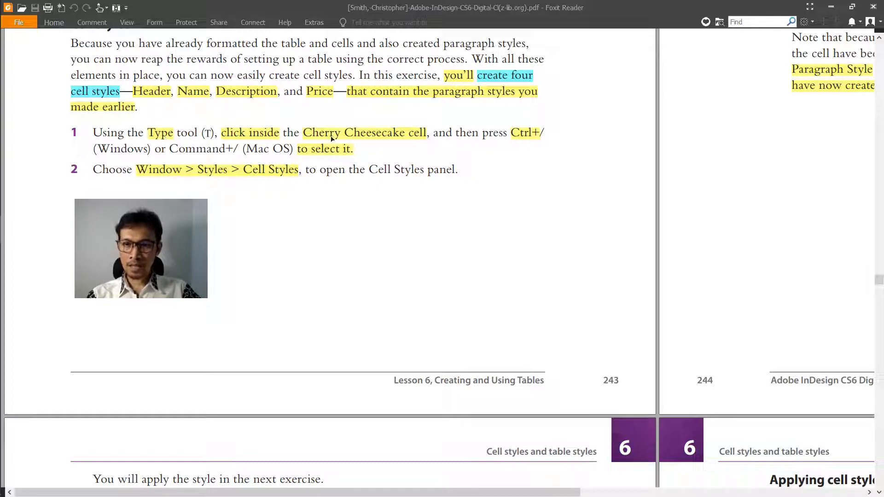
Step: Switch to InDesign and select the whole Cherry Cheesecake name cell in the Cakes table with the Type tool
key("alt+Tab")
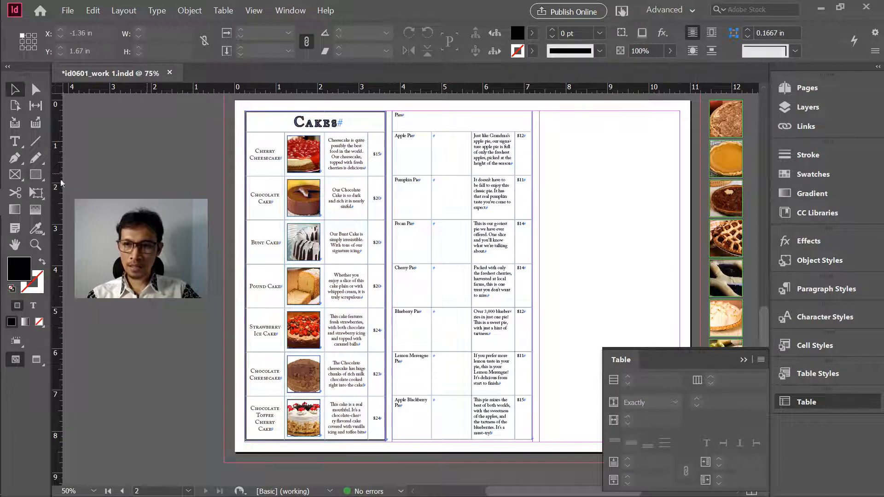
left_click(15, 142)
left_click(255, 143)
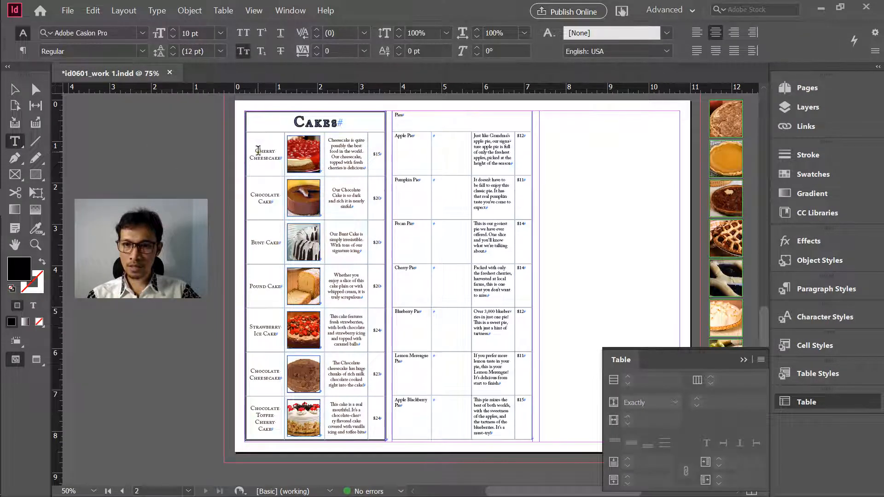
key("ctrl+slash")
key("alt+Tab")
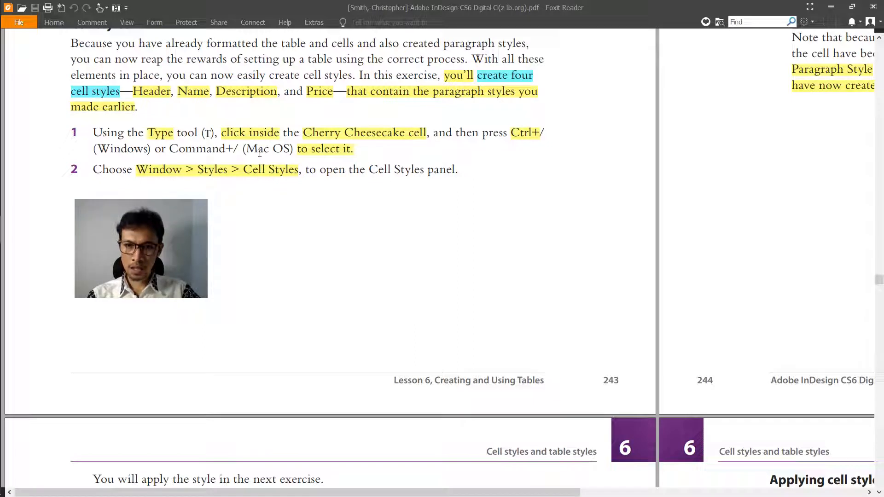
key("alt+Tab")
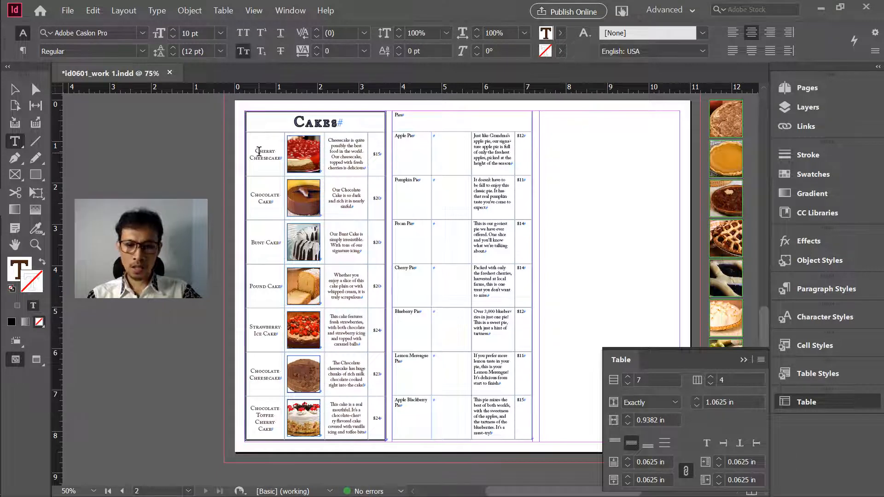
key("ctrl+equal")
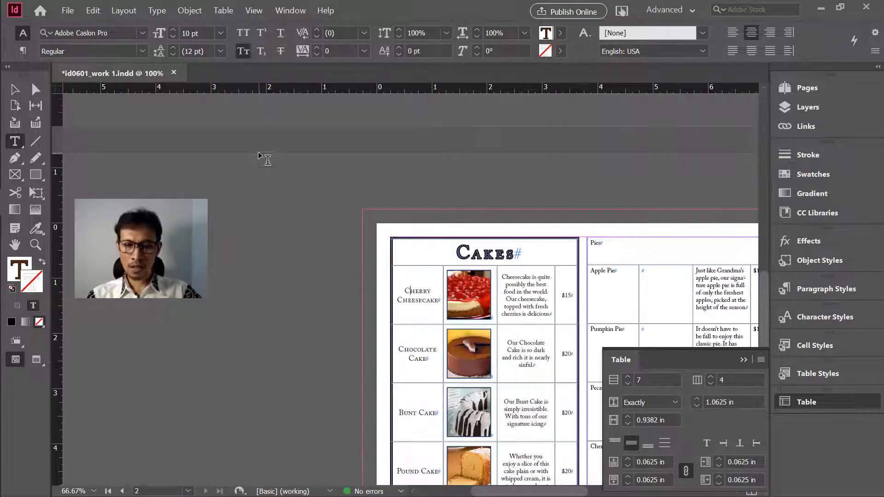
key("alt+Tab")
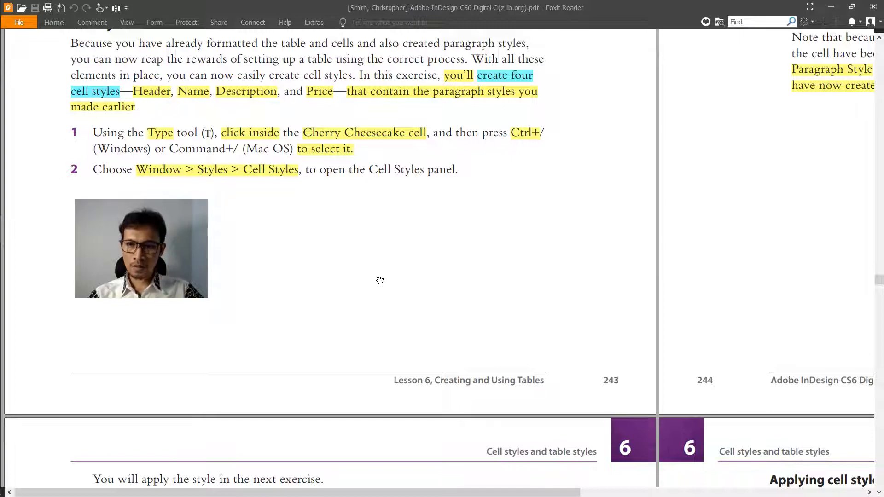
key("alt+Tab")
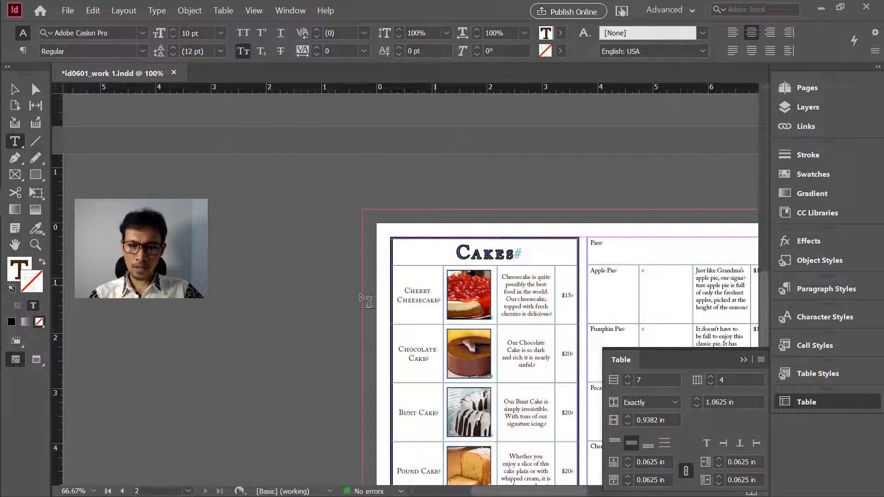
key("ctrl+slash")
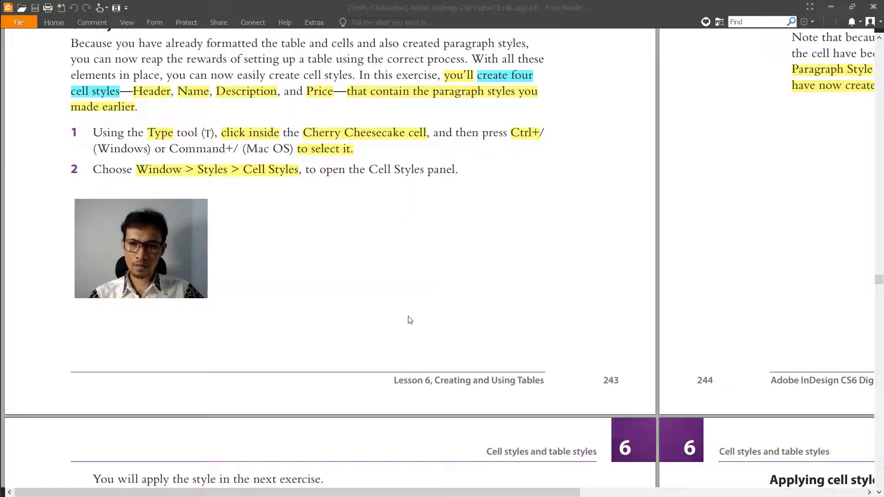
Step: Recheck step 2 in the lesson PDF and display the Cell Styles panel in InDesign
key("alt+Tab")
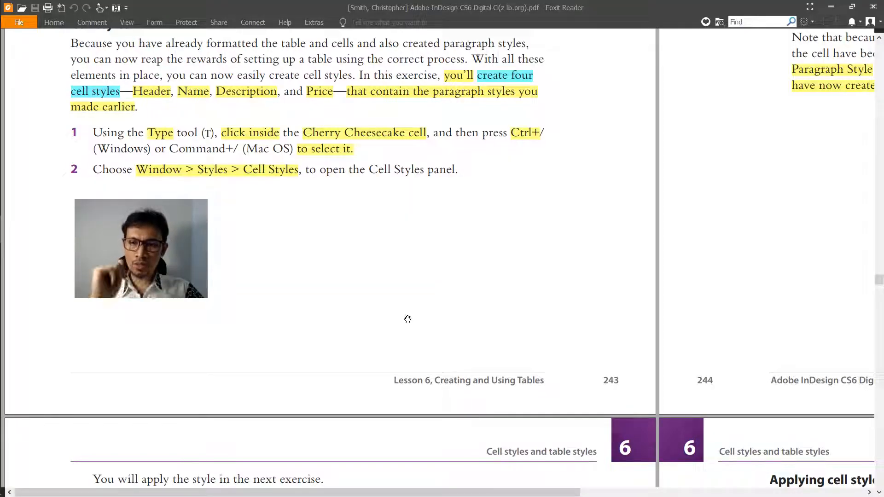
key("alt+Tab")
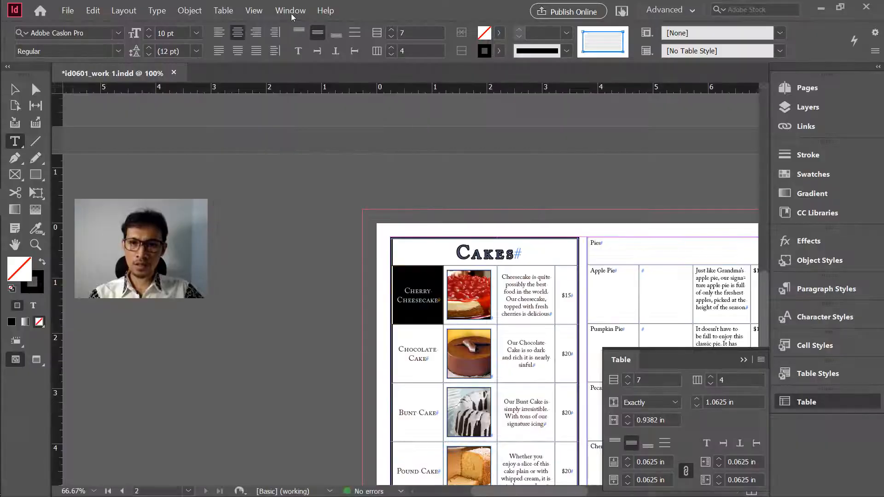
left_click(285, 11)
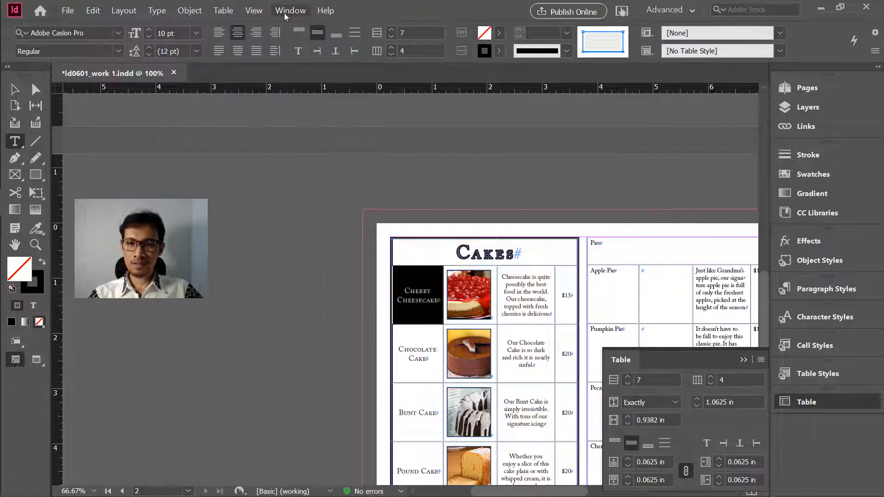
key("alt+Tab")
key("alt+Tab")
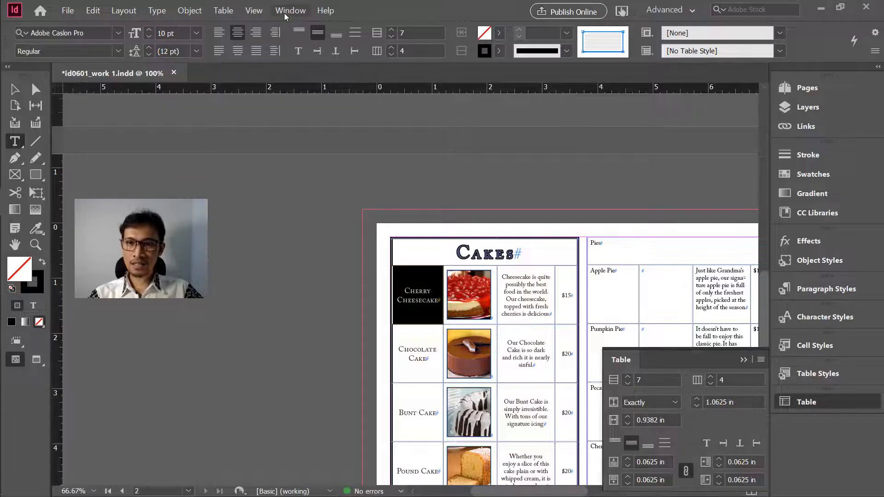
left_click(284, 13)
mouse_move(331, 261)
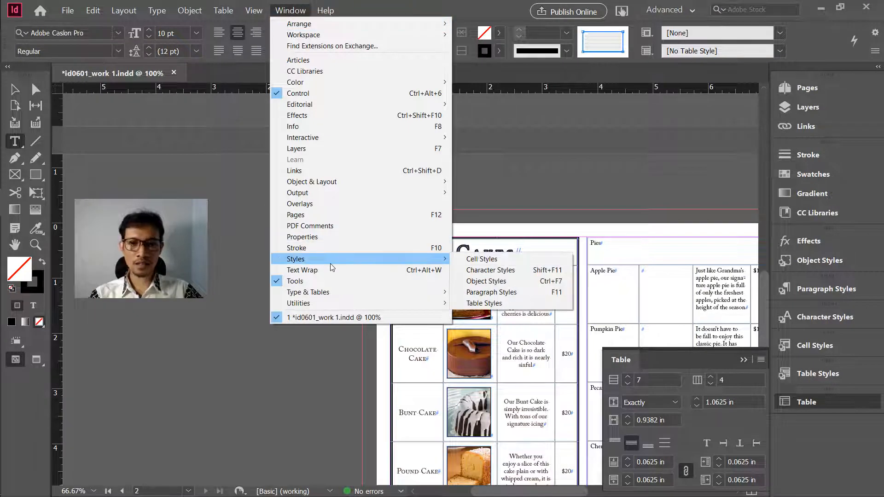
left_click(534, 263)
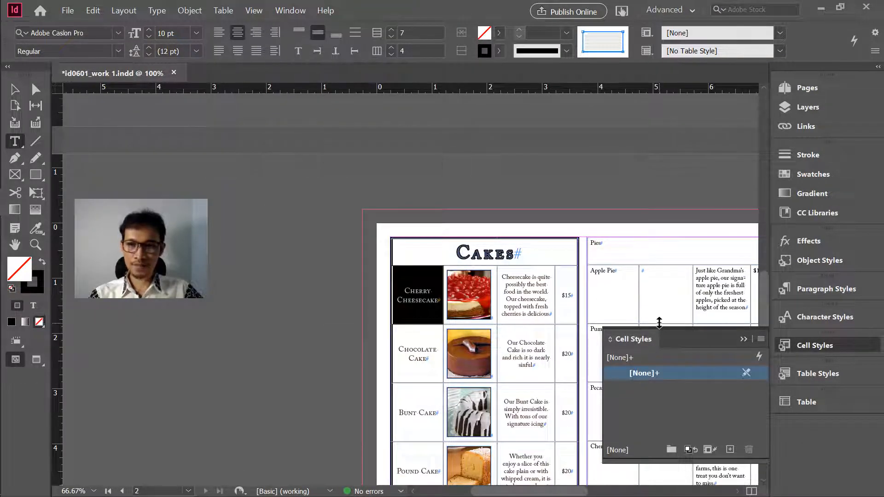
Step: Read step 3 in the lesson PDF and start a new cell style in InDesign based on the selected Cherry Cheesecake cell
key("alt+Tab")
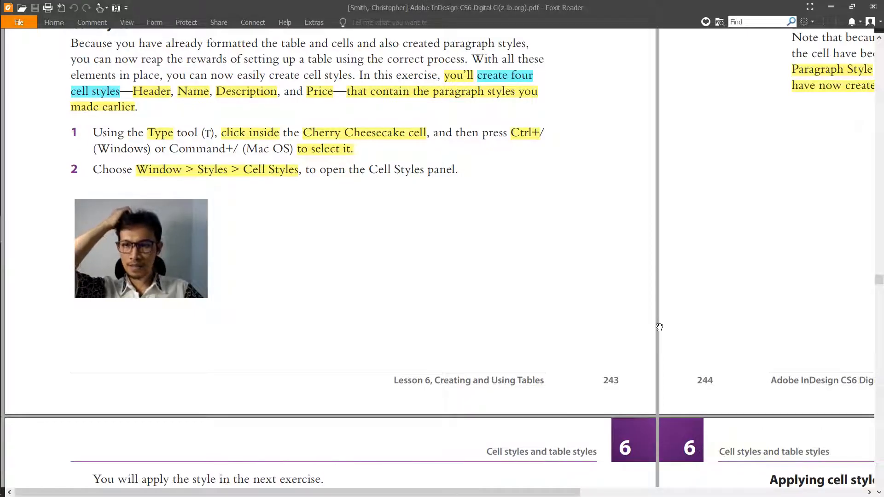
left_click_drag(627, 103, 199, 371)
left_click_drag(301, 85, 202, 278)
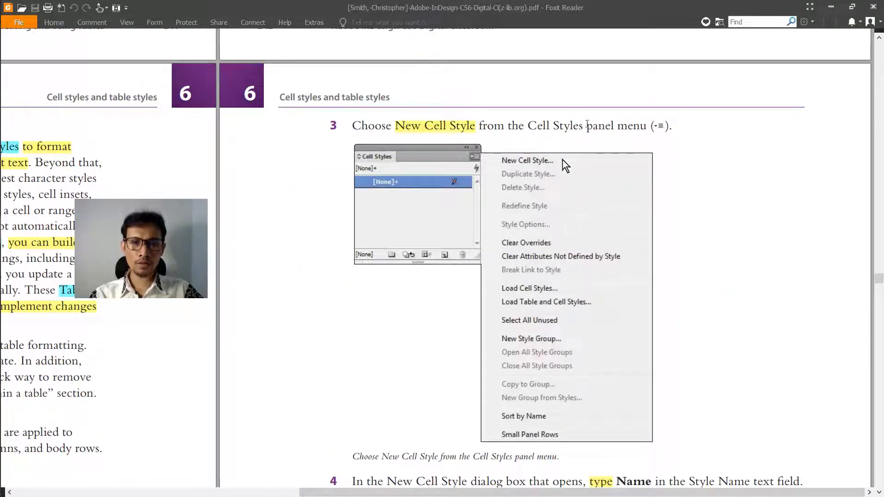
key("alt+Tab")
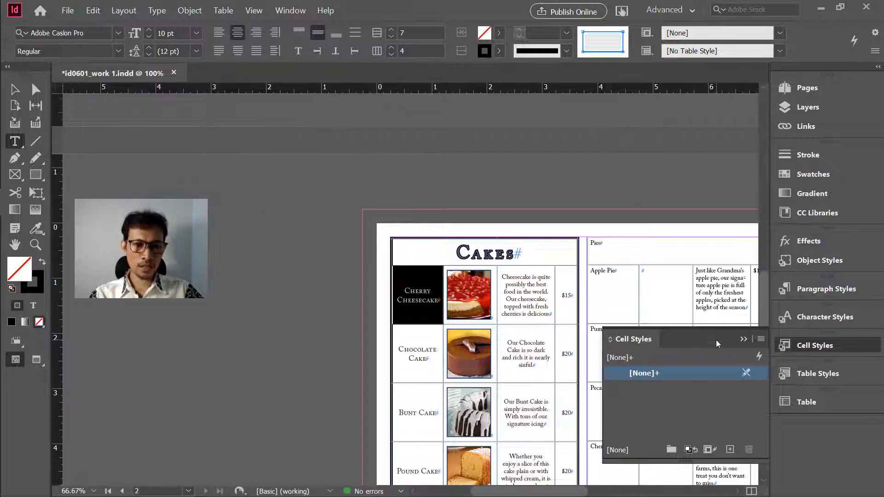
left_click(761, 341)
left_click(768, 113)
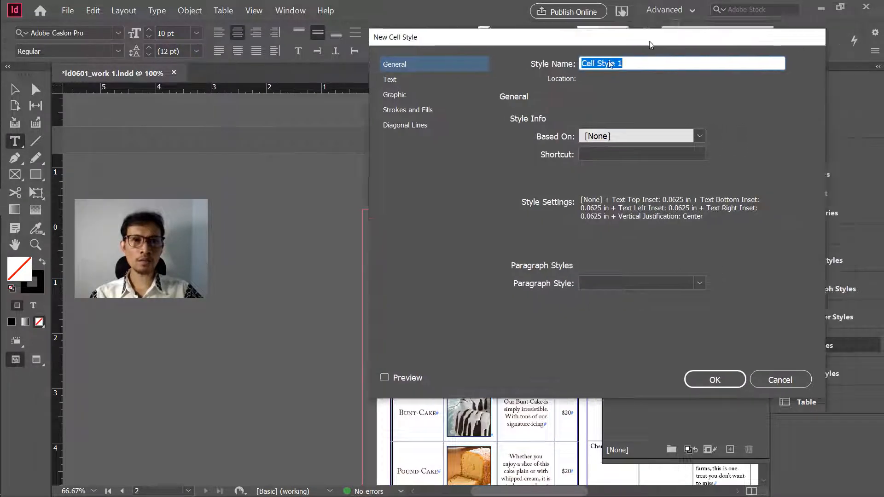
left_click_drag(650, 45, 509, 93)
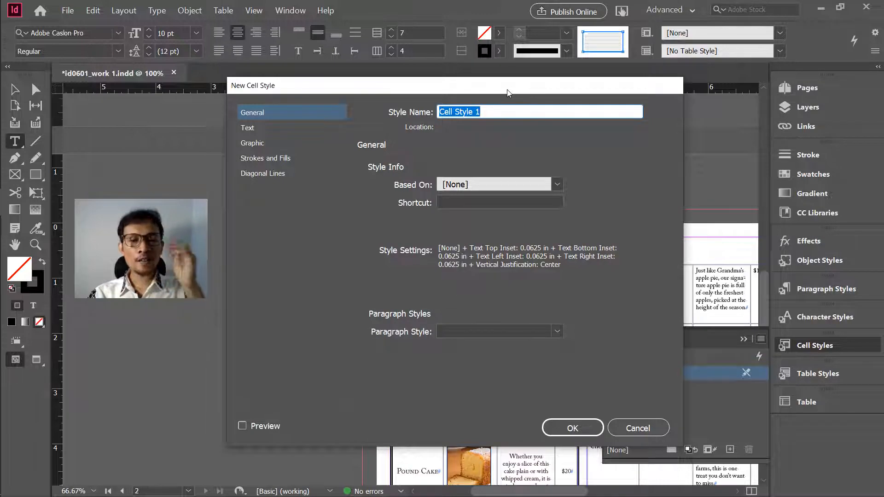
Step: Read step 4 in the lesson PDF, then name the new InDesign cell style Name and assign it the Name paragraph style
key("alt+Tab")
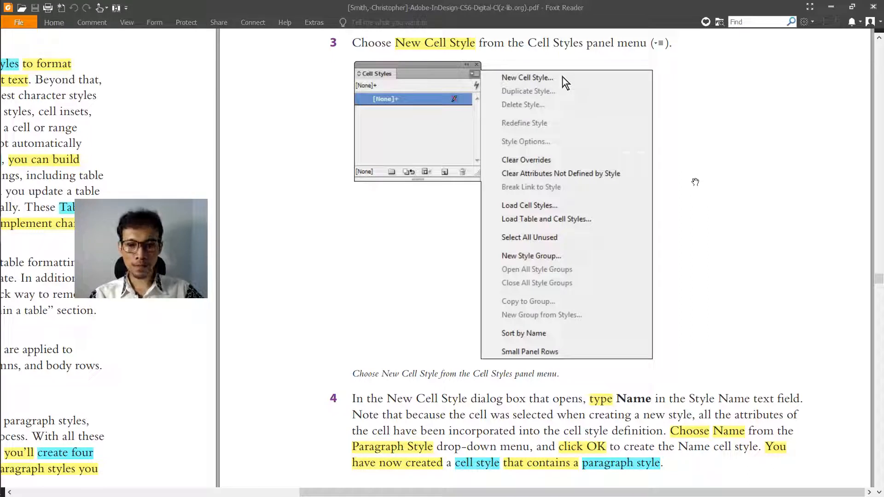
scroll(695, 182, "down", 1)
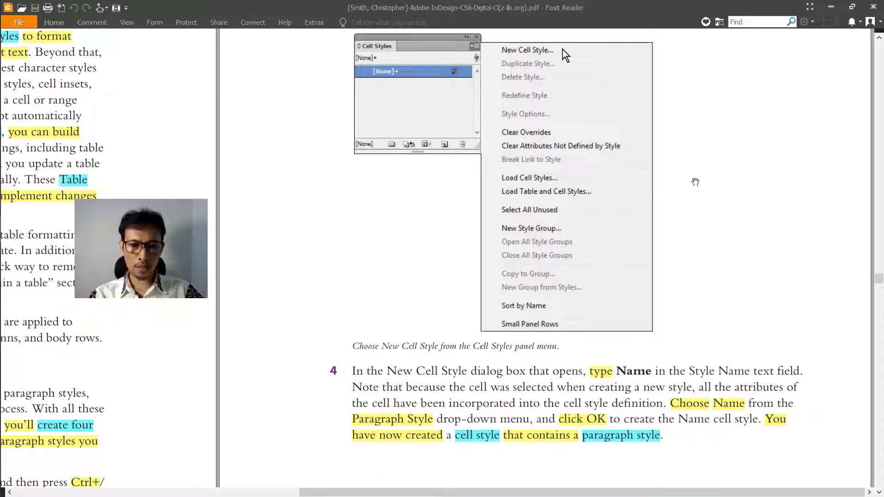
key("alt+Tab")
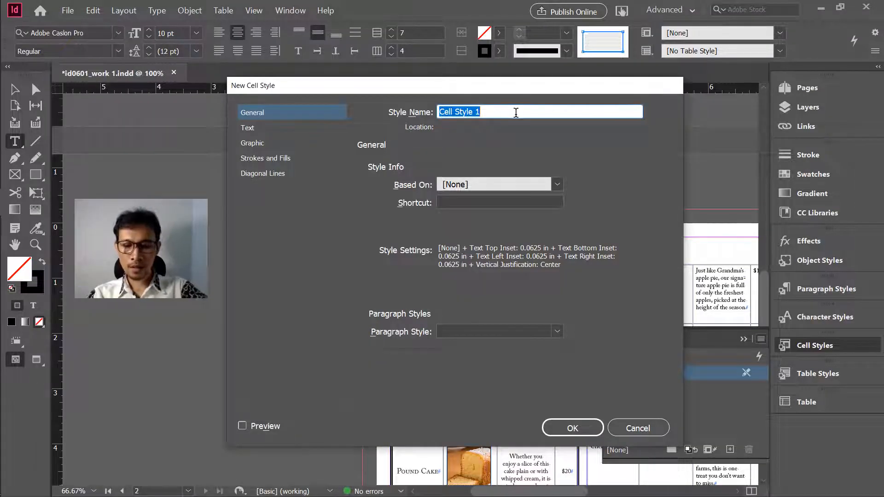
type("Name")
key("alt+Tab")
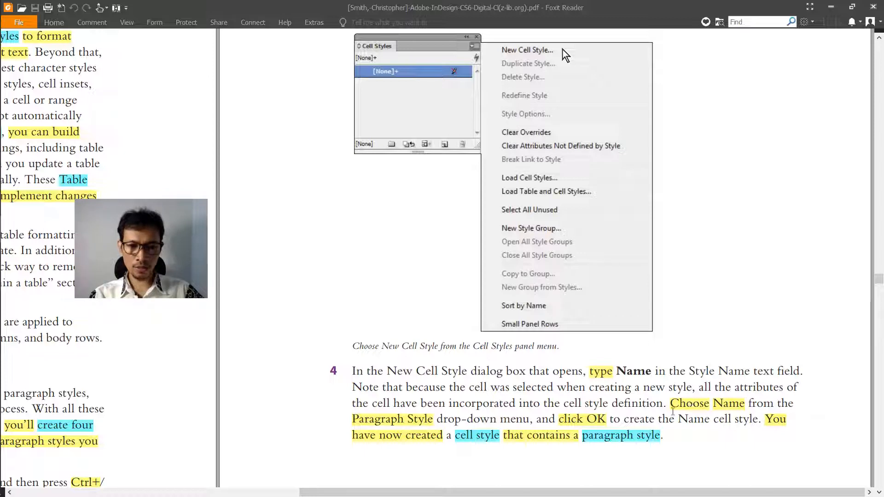
key("alt+Tab")
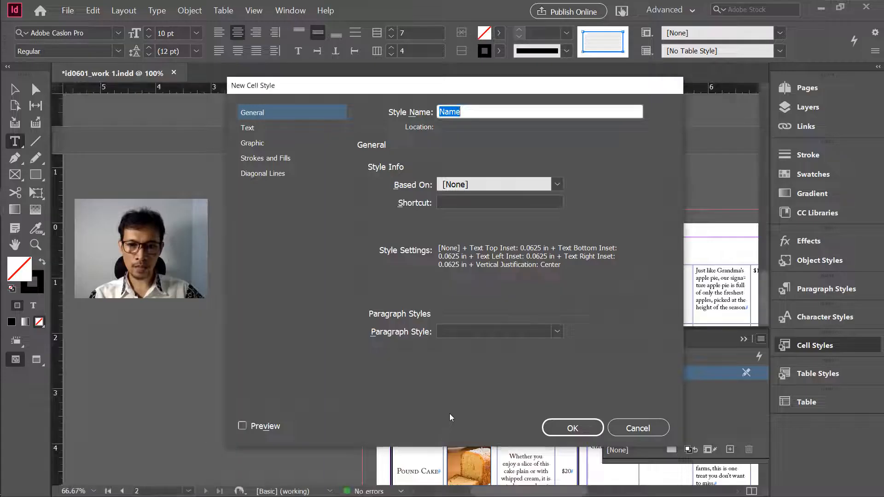
left_click(441, 332)
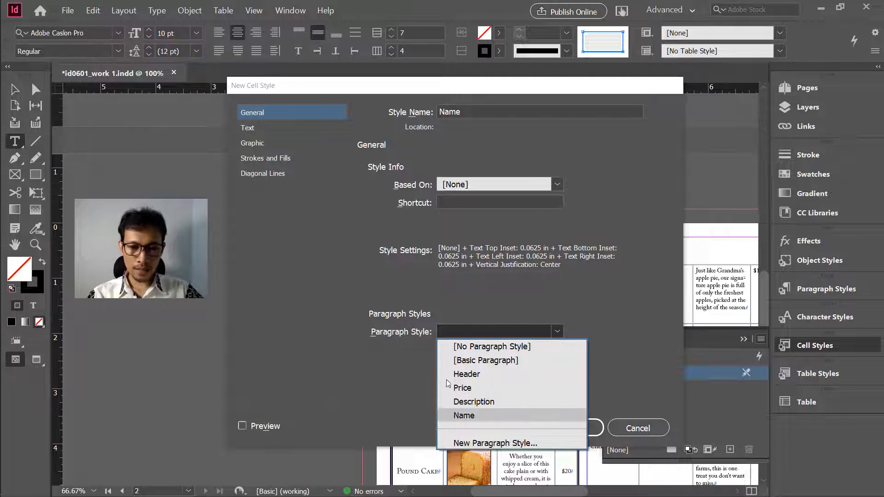
left_click(445, 416)
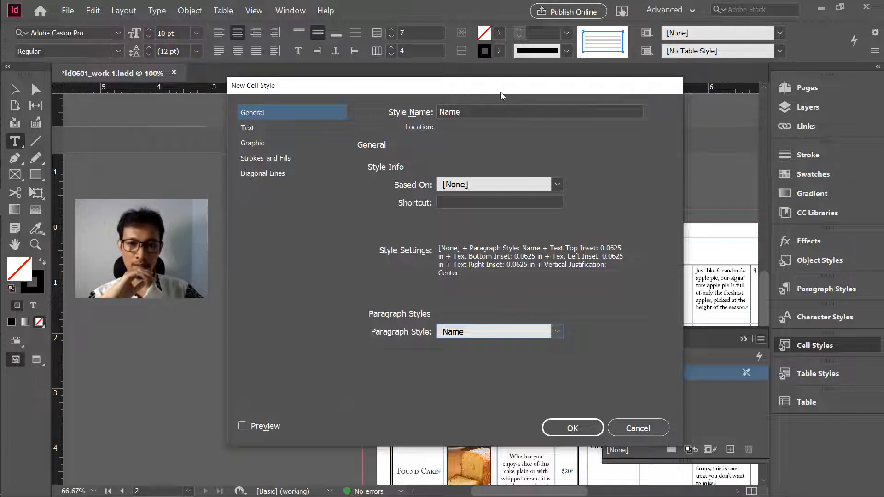
Step: Move the New Cell Style dialog clear of the selected cell, recheck step 4 in the PDF and create the Name cell style
left_click_drag(501, 93, 216, 141)
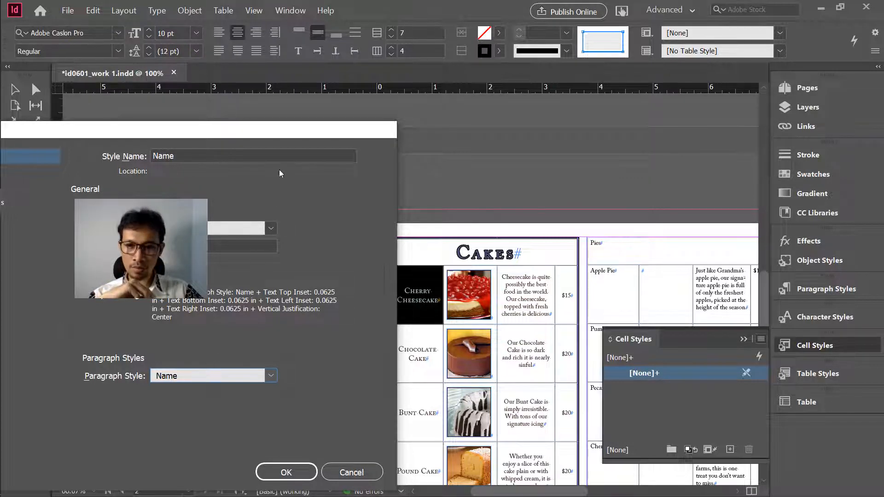
left_click_drag(286, 132, 817, 33)
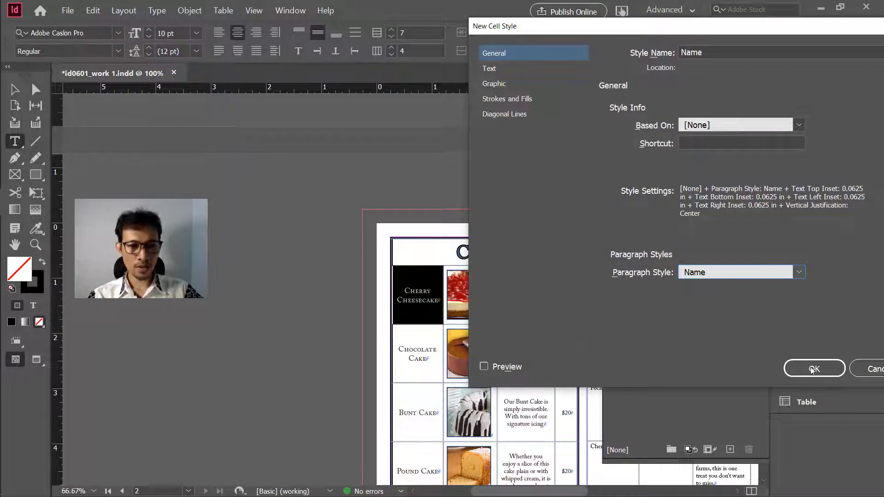
key("alt+Tab")
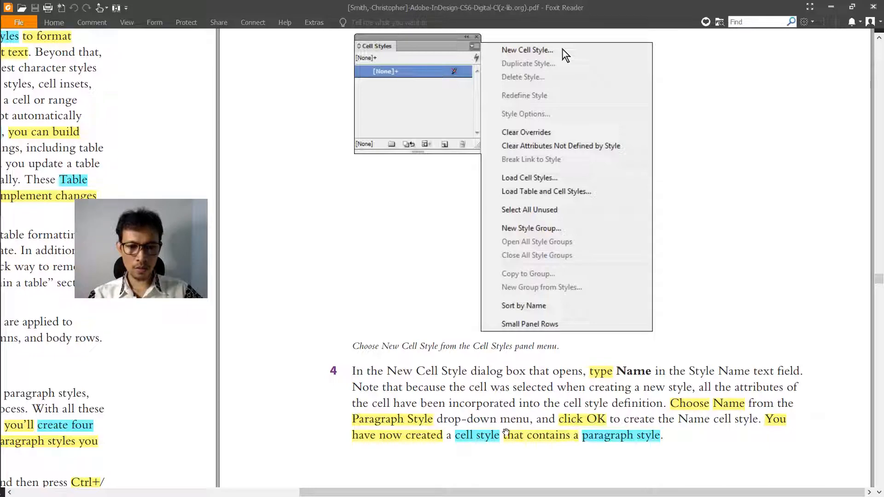
key("alt+Tab")
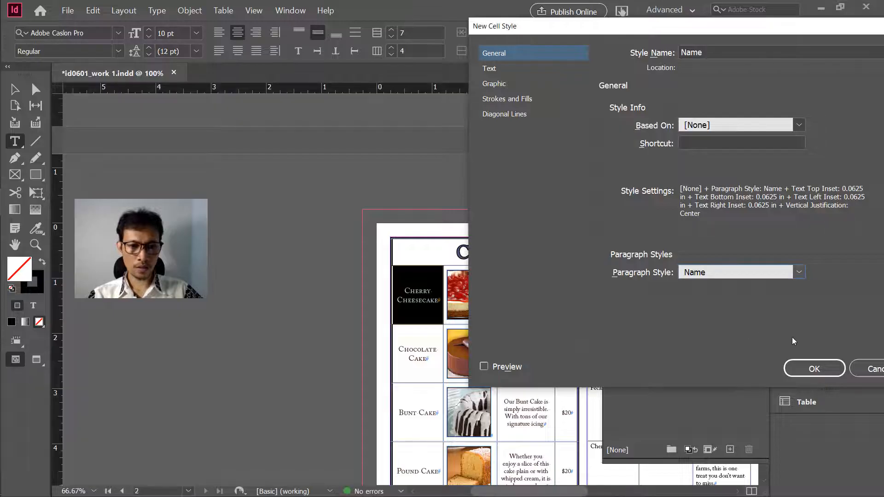
left_click(811, 369)
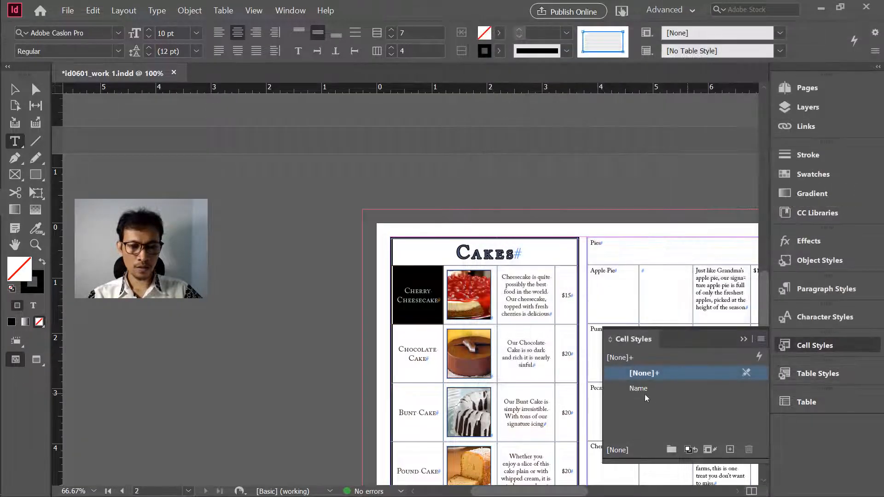
Step: Switch to the lesson PDF and read steps 5 and 6 on creating the Header cell style
key("alt+Tab")
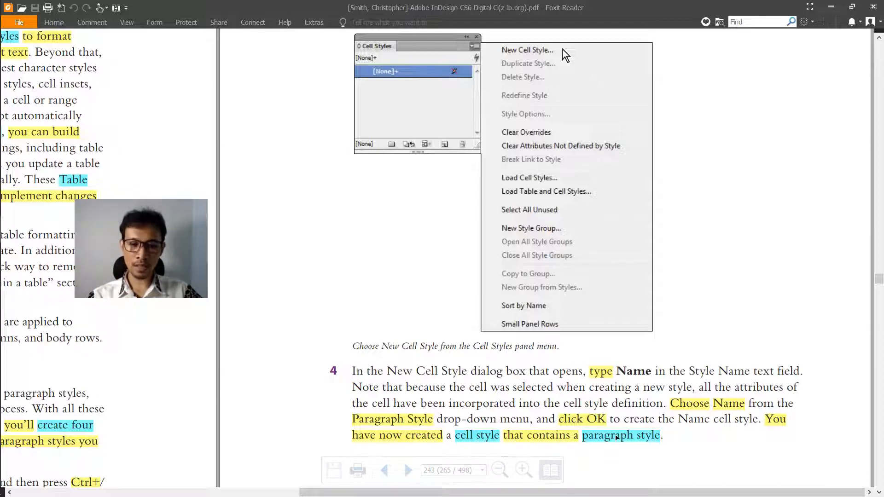
scroll(672, 449, "down", 4)
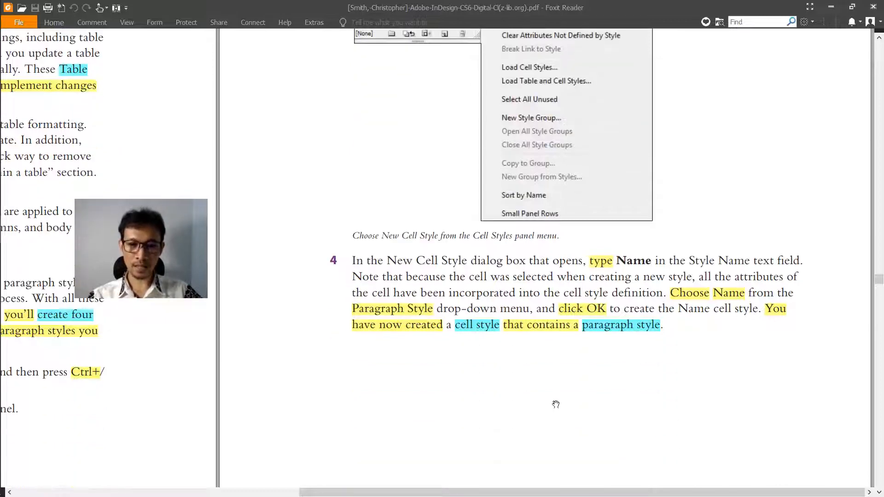
left_click_drag(475, 417, 856, 233)
left_click_drag(498, 316, 700, 131)
scroll(700, 131, "down", 3)
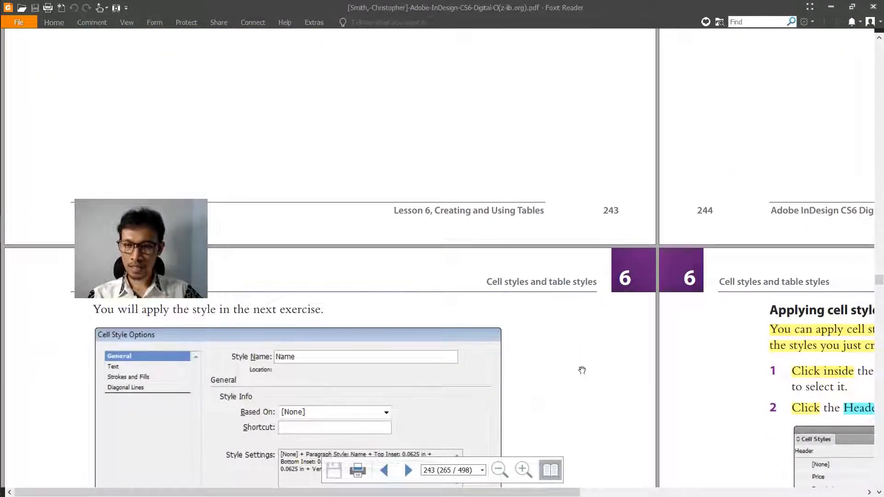
scroll(582, 371, "down", 7)
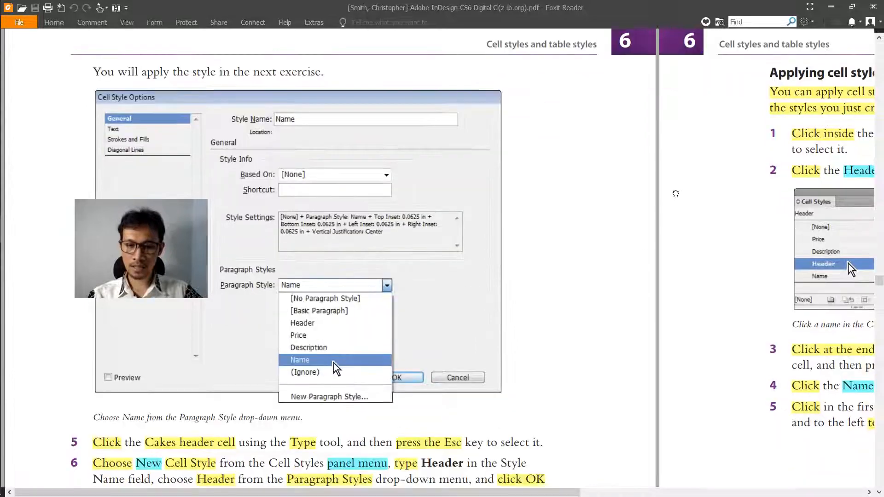
scroll(675, 194, "down", 1)
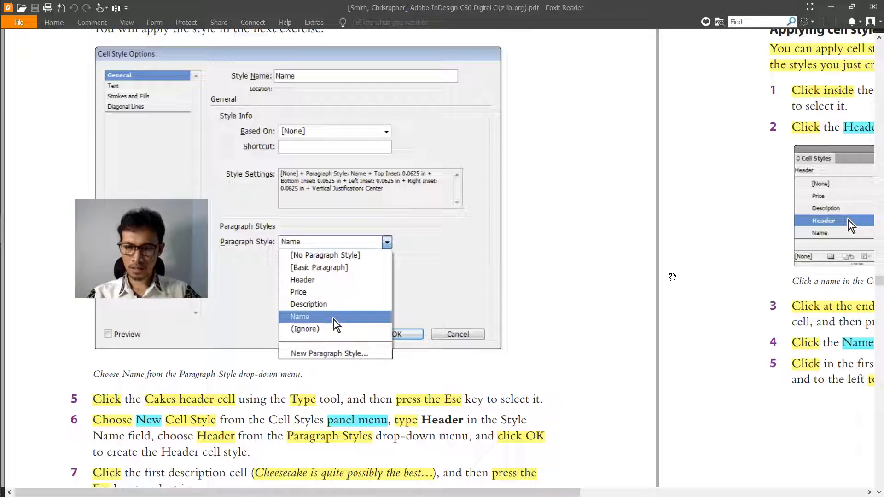
Step: Switch to InDesign and select the whole Cakes header cell, rechecking step 5 in the lesson PDF
key("alt+Tab")
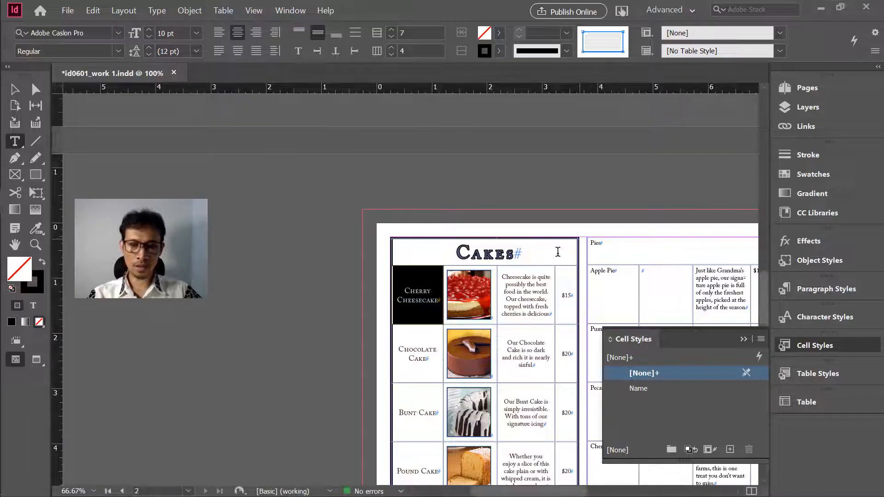
left_click(506, 254)
key("alt+Tab")
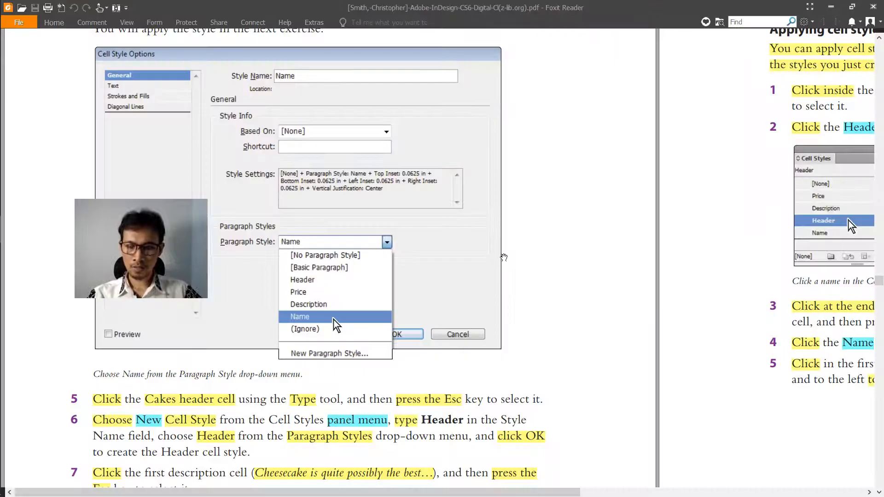
key("alt+Tab")
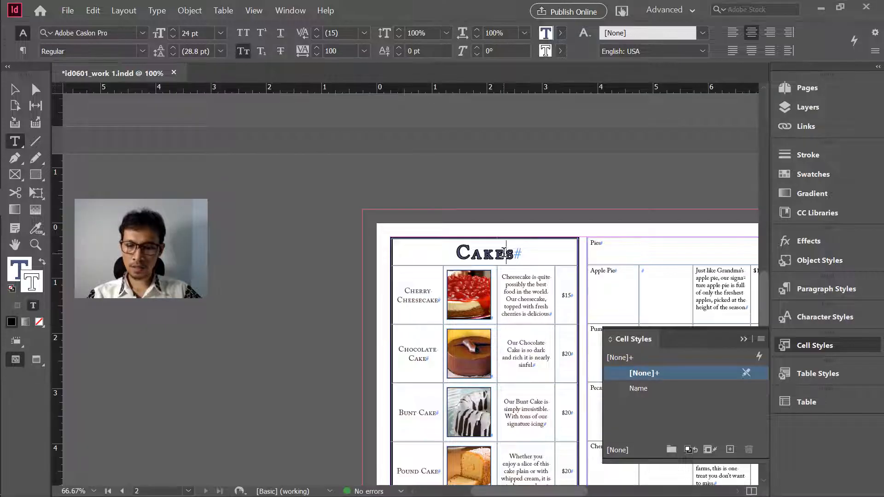
key("Escape")
key("alt+Tab")
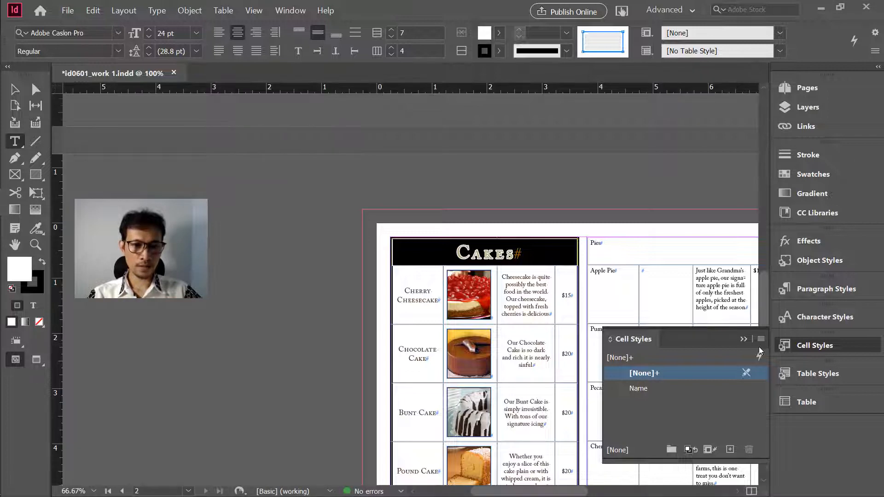
Step: Create a cell style named Header from the selected Cakes header cell, using the Header paragraph style
left_click(761, 340)
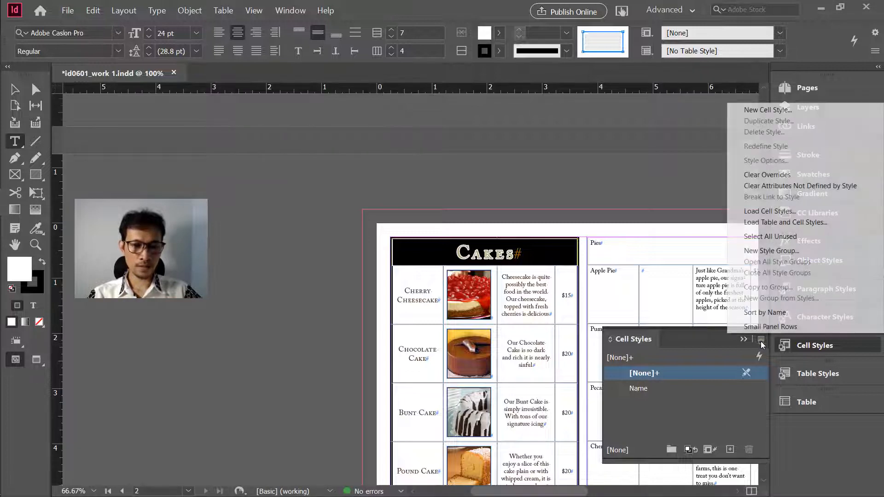
left_click(768, 110)
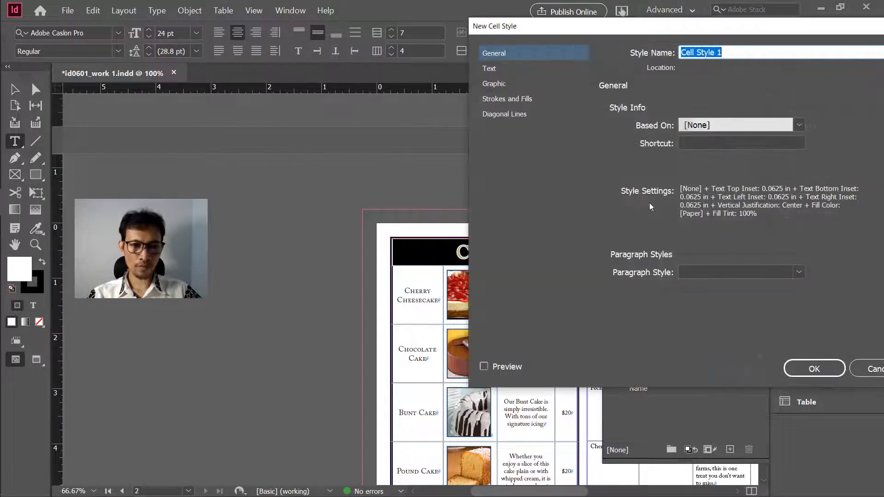
type("Header")
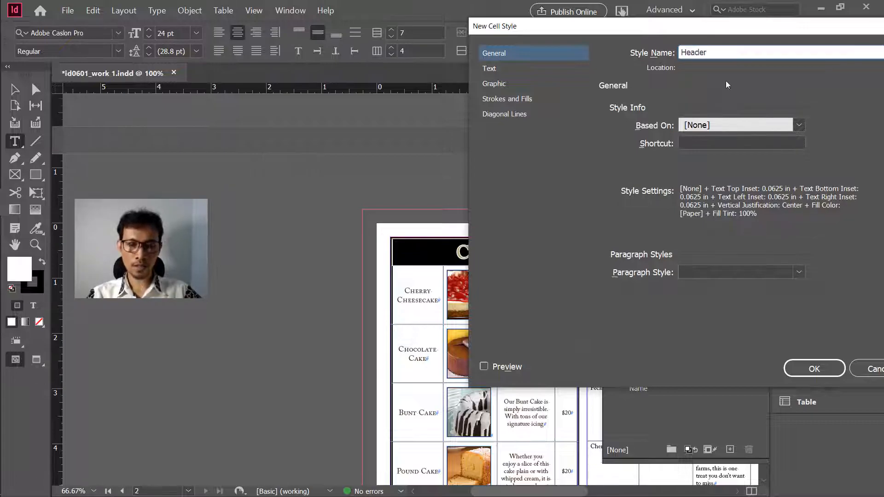
key("alt+Tab")
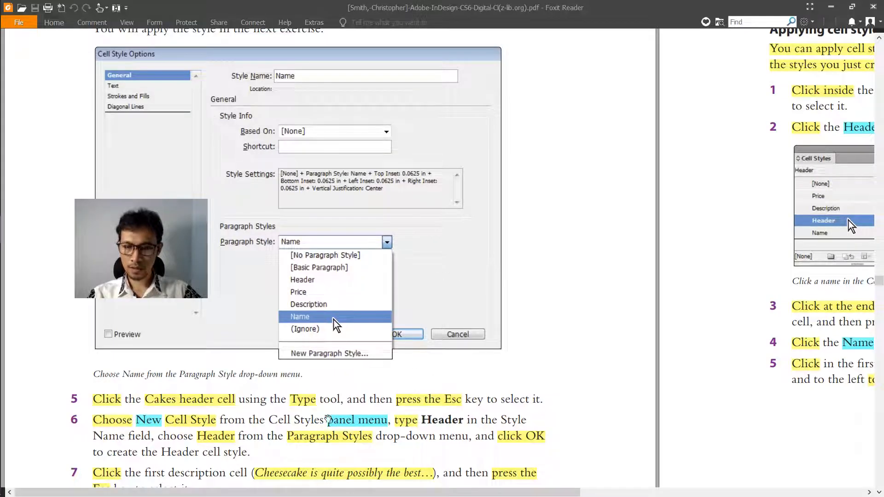
key("alt+Tab")
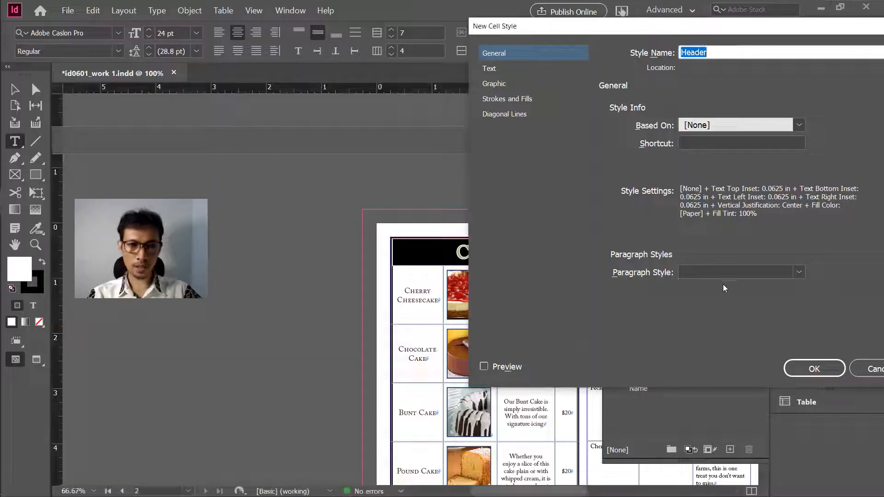
left_click(721, 272)
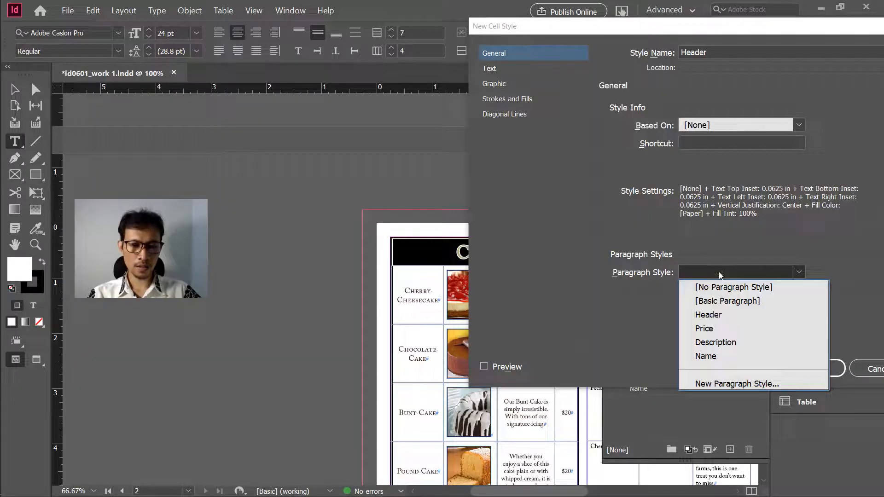
left_click(723, 314)
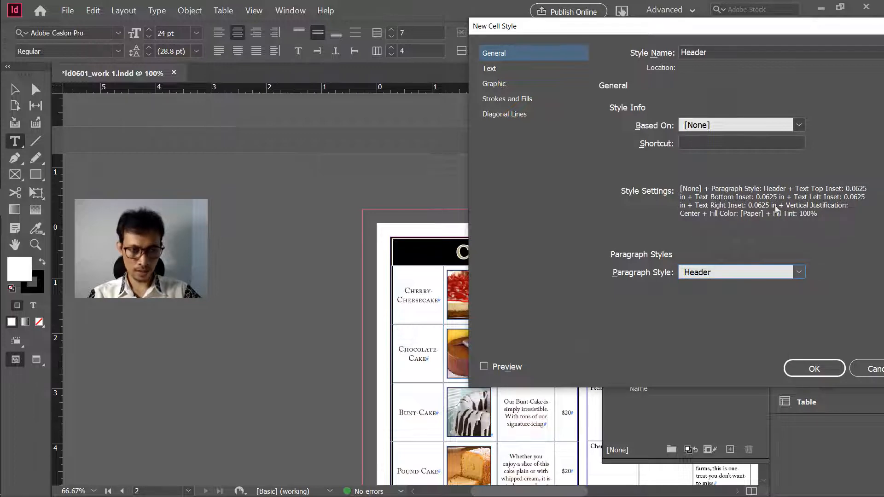
left_click(798, 365)
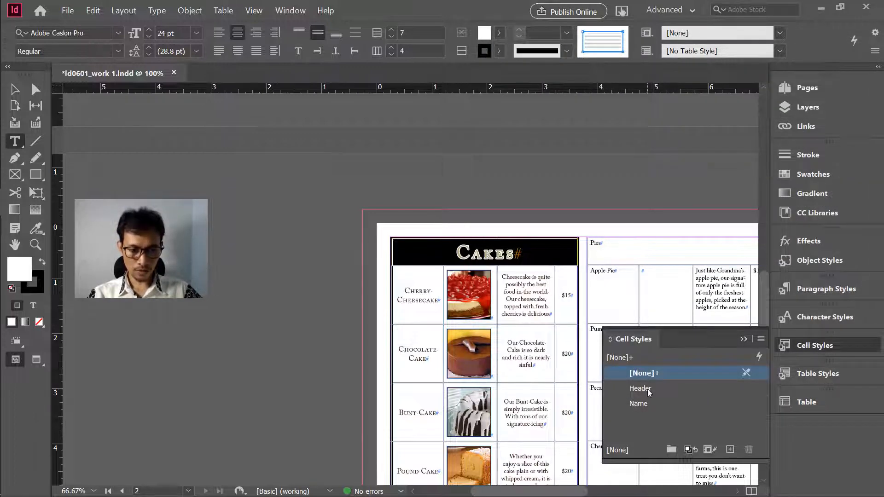
Step: Read step 7 in the lesson PDF and select the whole Cherry Cheesecake description cell in InDesign's Cakes table
key("alt+Tab")
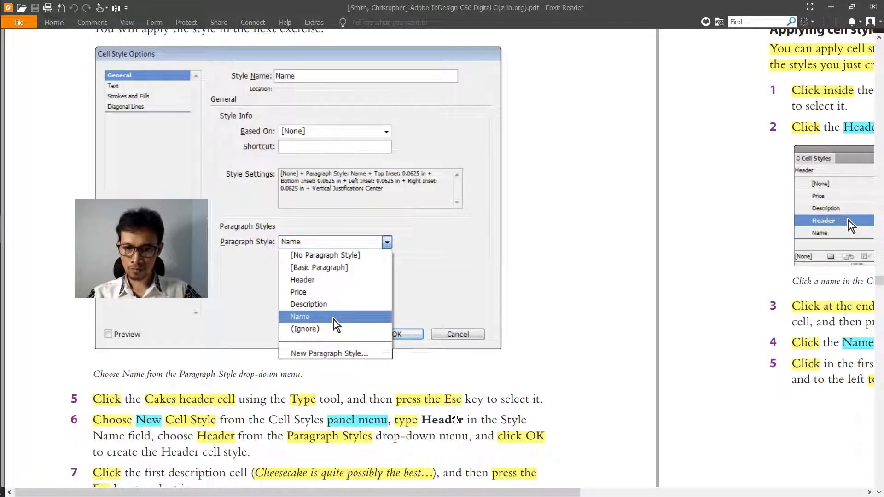
scroll(457, 419, "down", 1)
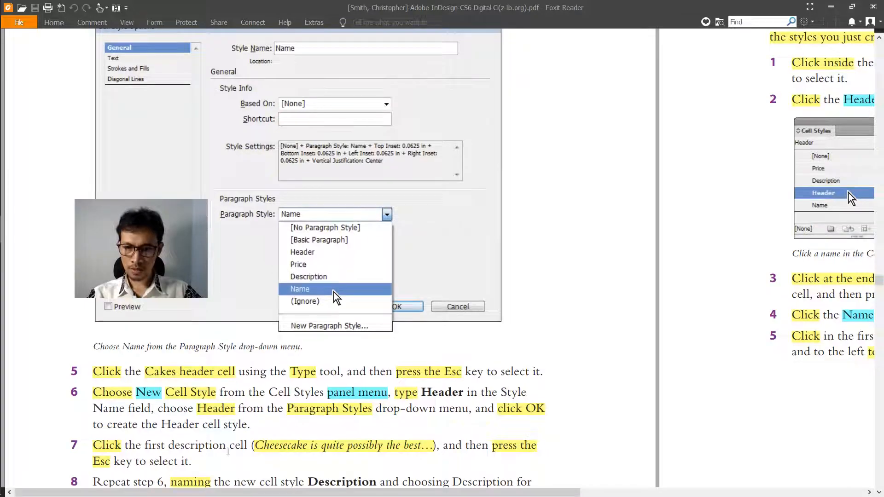
key("alt+Tab")
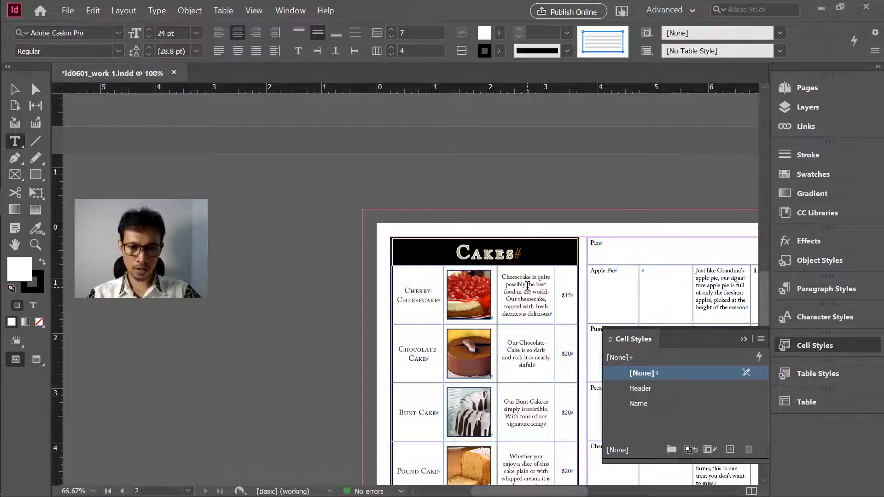
left_click(528, 286)
key("alt+Tab")
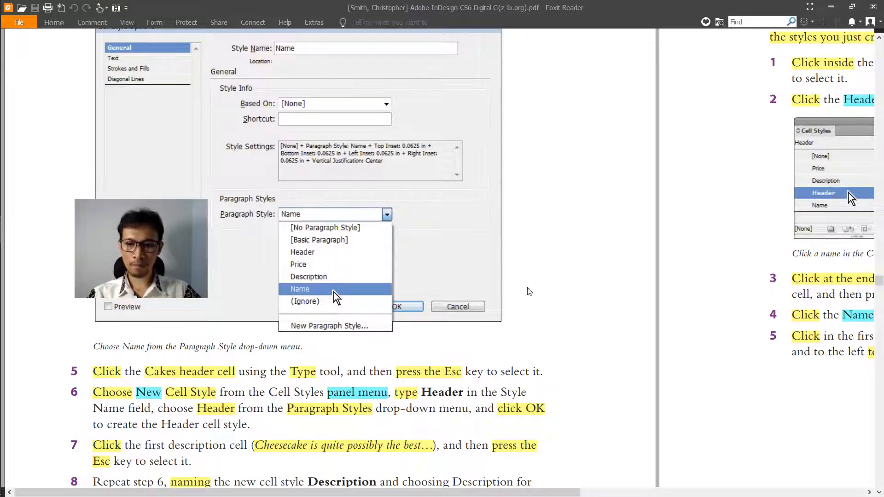
key("alt+Tab")
key("Escape")
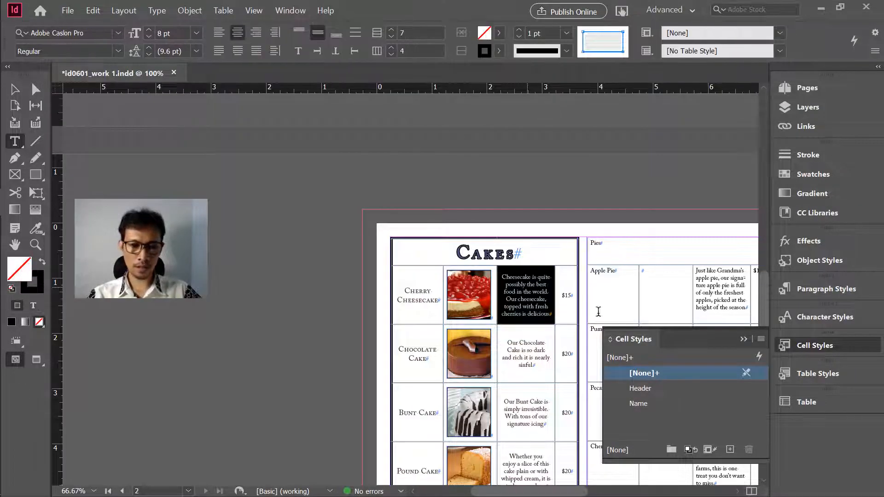
Step: Create a cell style named Description from the selected description cell, using the Description paragraph style, checking step 8 in the lesson PDF
left_click(761, 340)
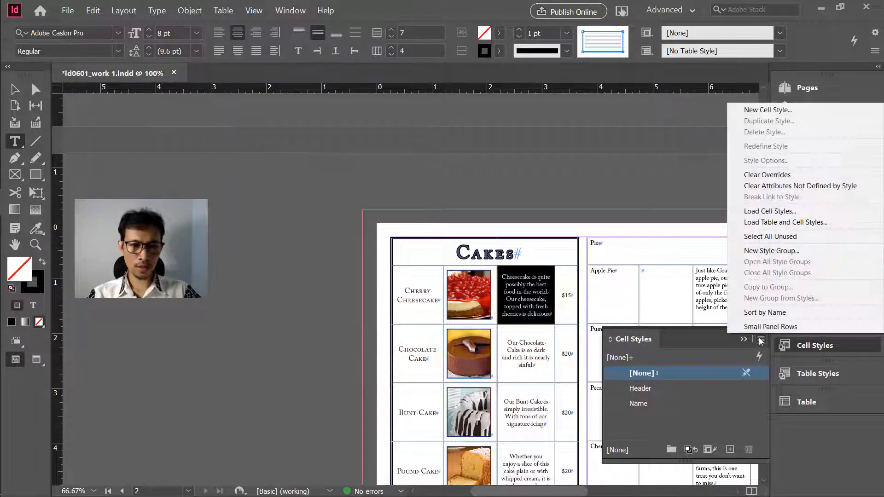
left_click(780, 110)
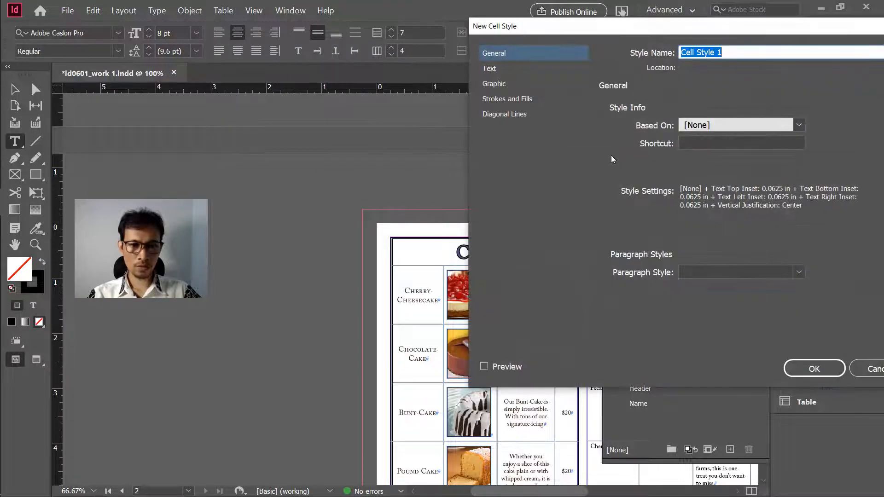
key("alt+Tab")
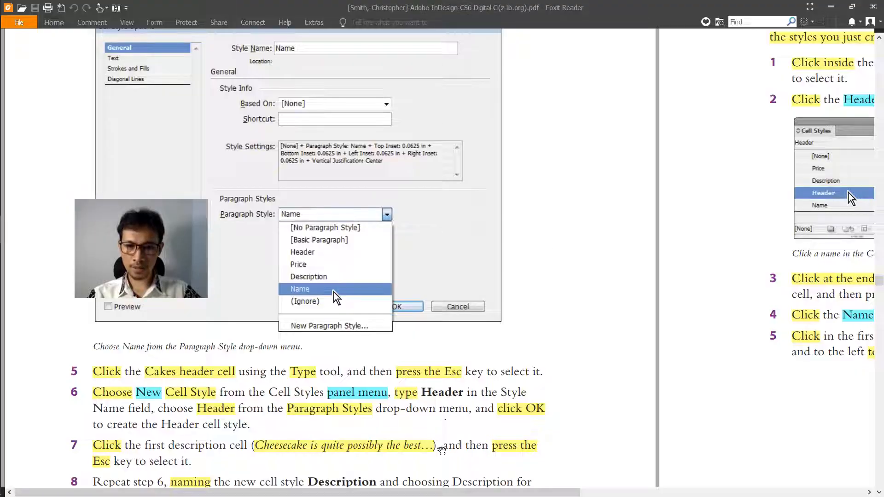
scroll(579, 337, "down", 3)
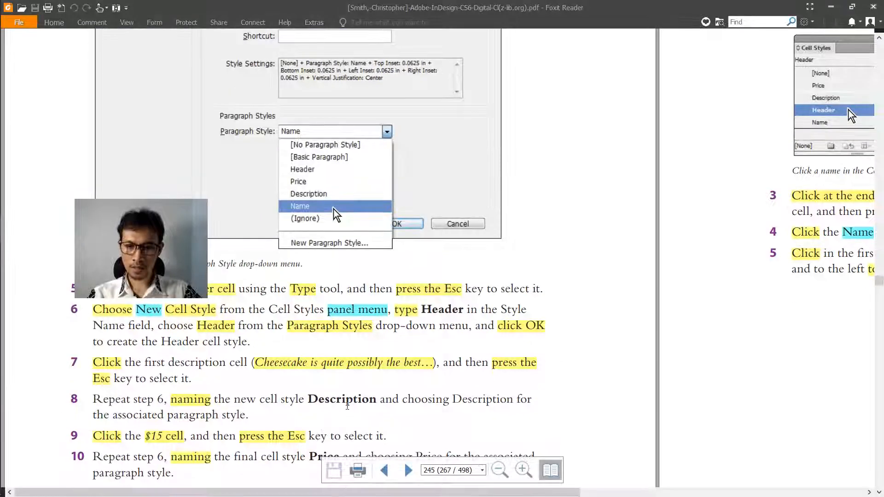
scroll(352, 405, "down", 1)
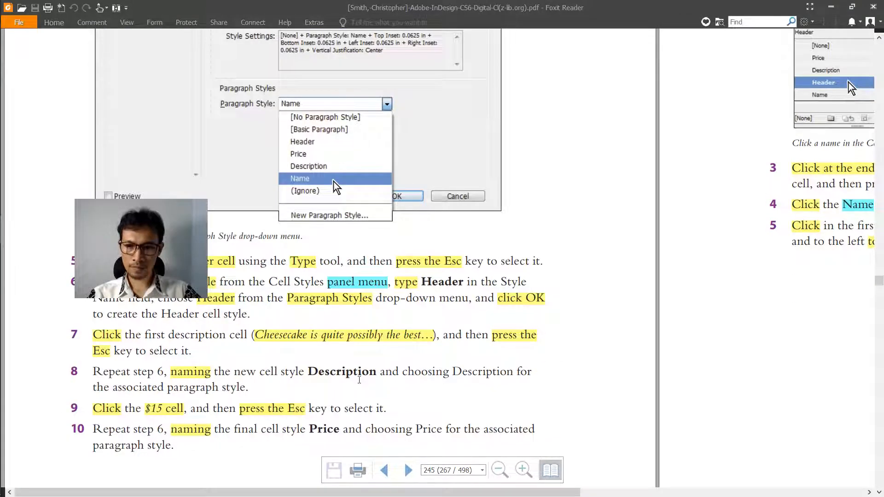
key("alt+Tab")
type("D")
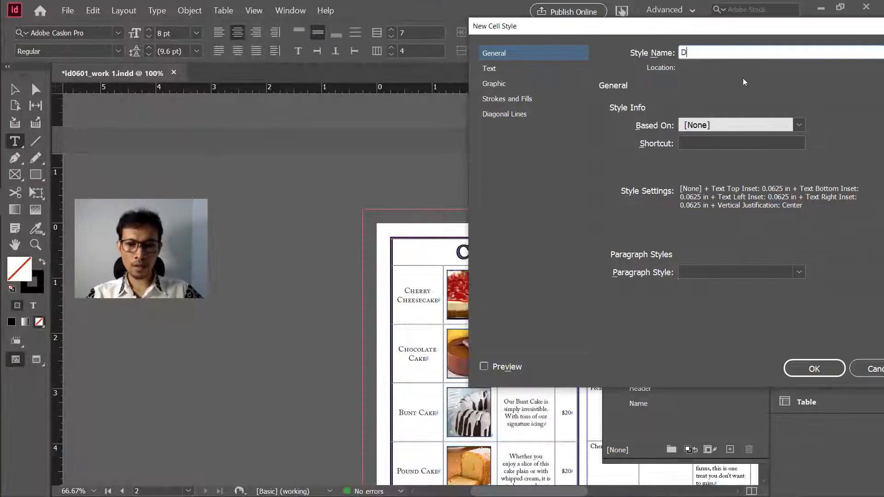
type("escription")
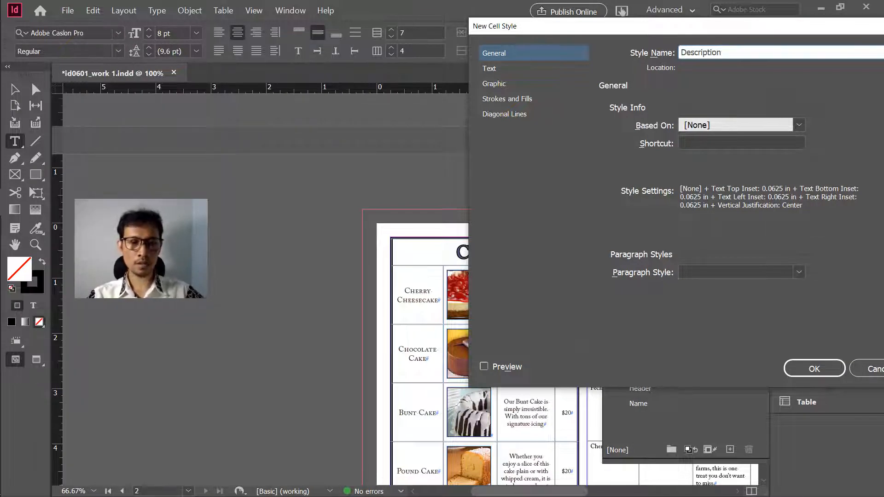
left_click(682, 273)
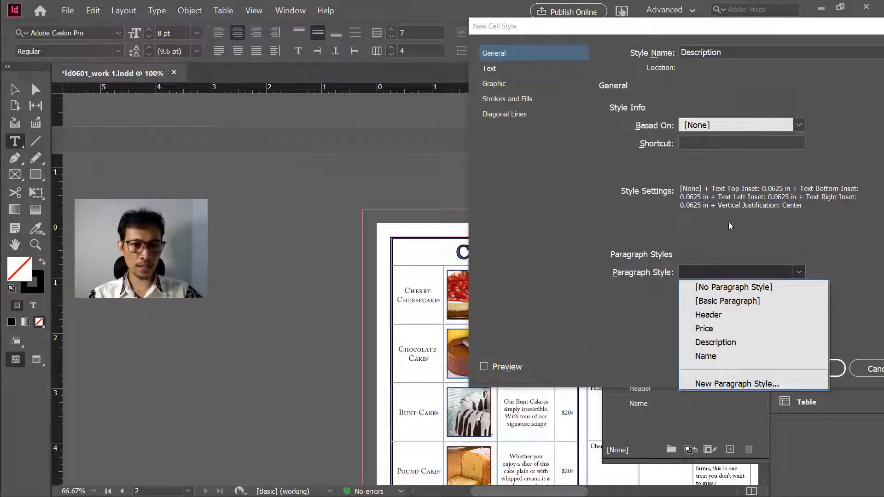
left_click(708, 344)
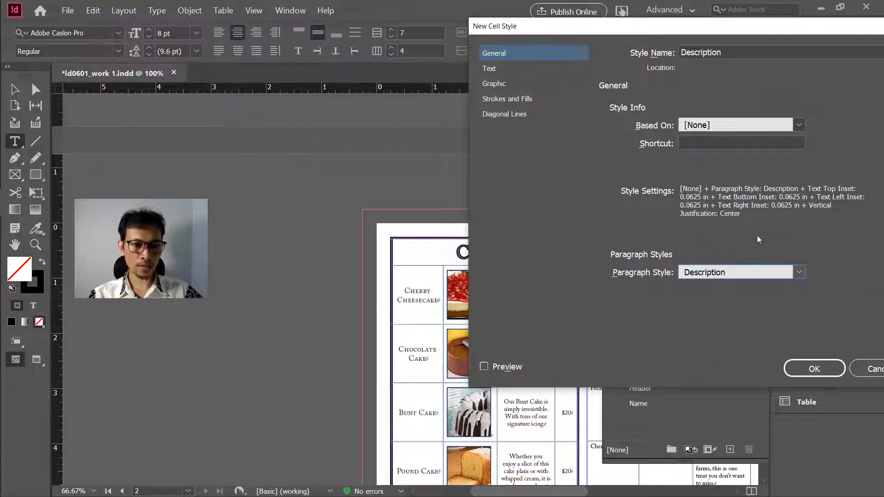
left_click(814, 370)
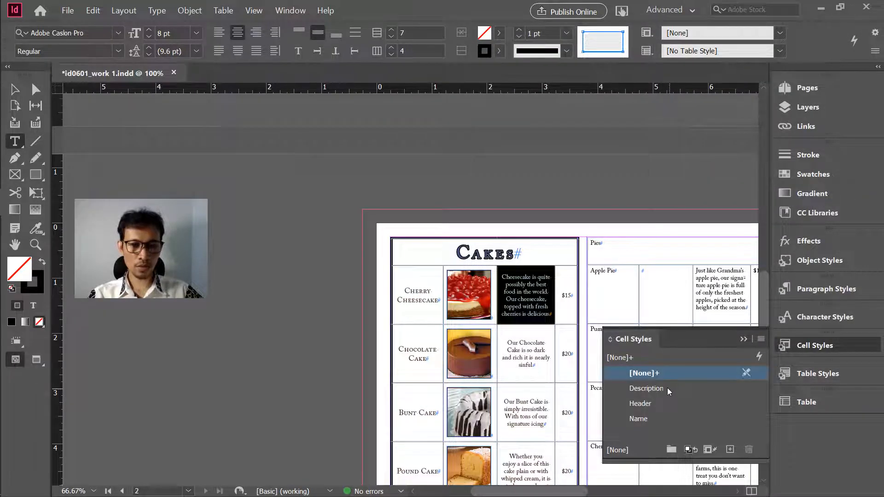
Step: Following steps 9 and 10 in the lesson PDF, create a cell style named Price from the whole $15 cell, using the Price paragraph style
scroll(511, 317, "down", 3)
key("alt+Tab")
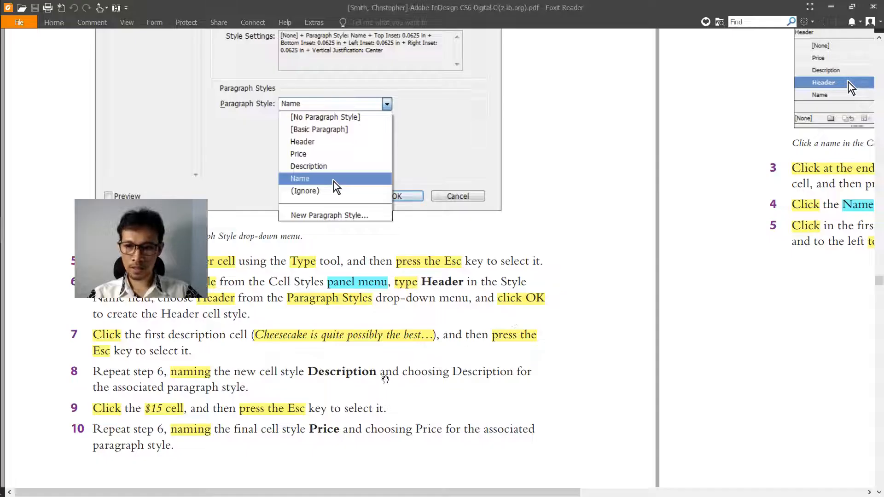
key("alt+Tab")
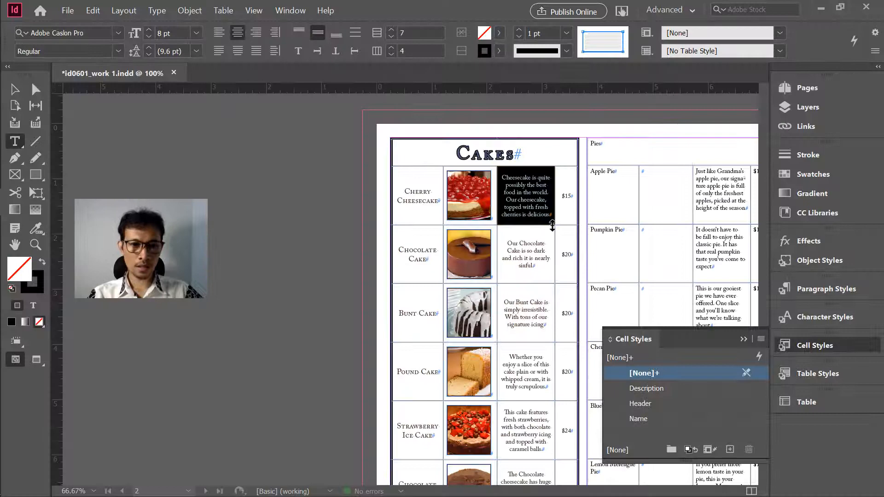
left_click(567, 198)
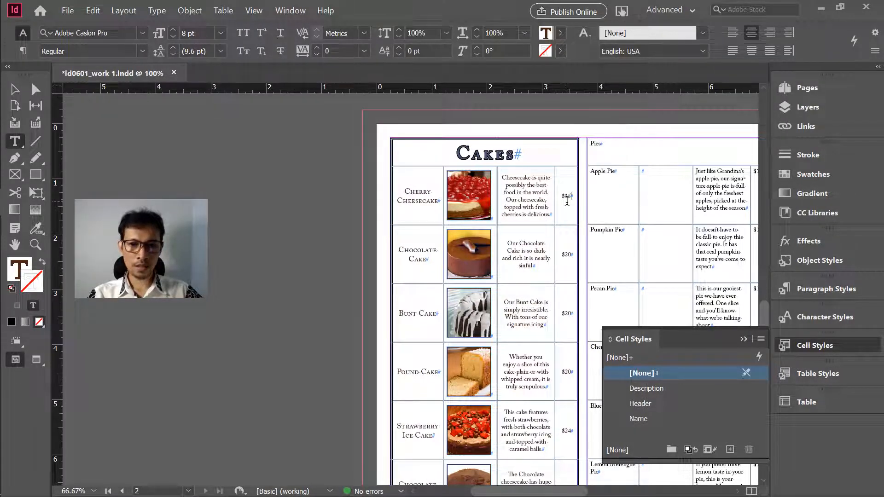
key("Escape")
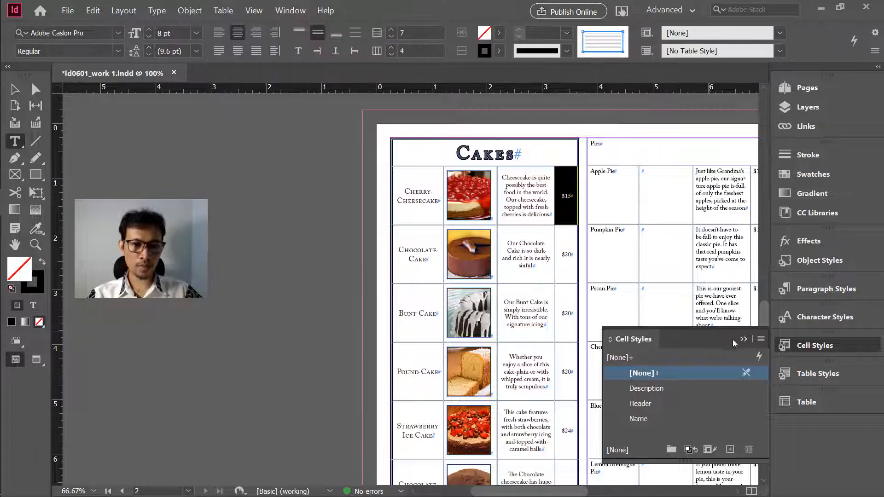
left_click(761, 341)
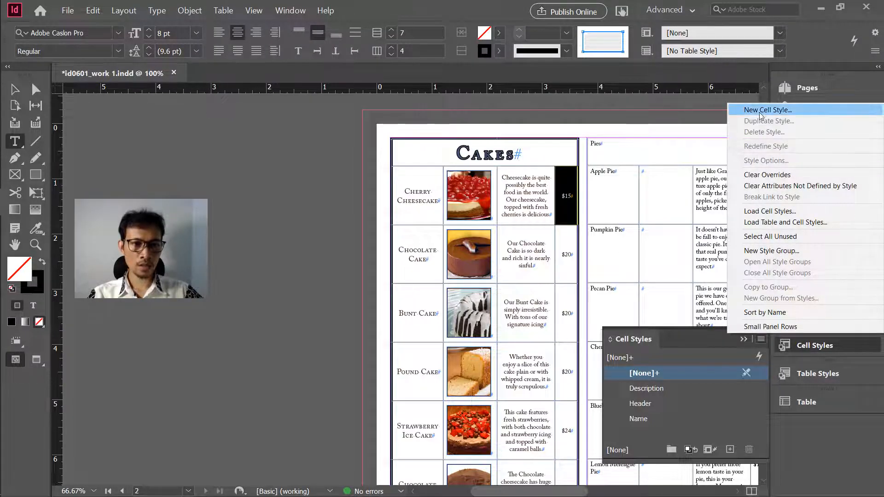
left_click(759, 111)
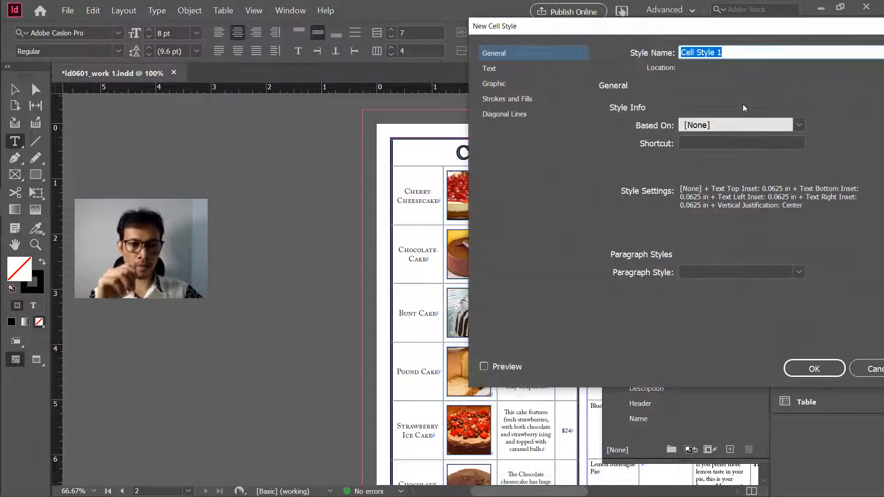
type("Price")
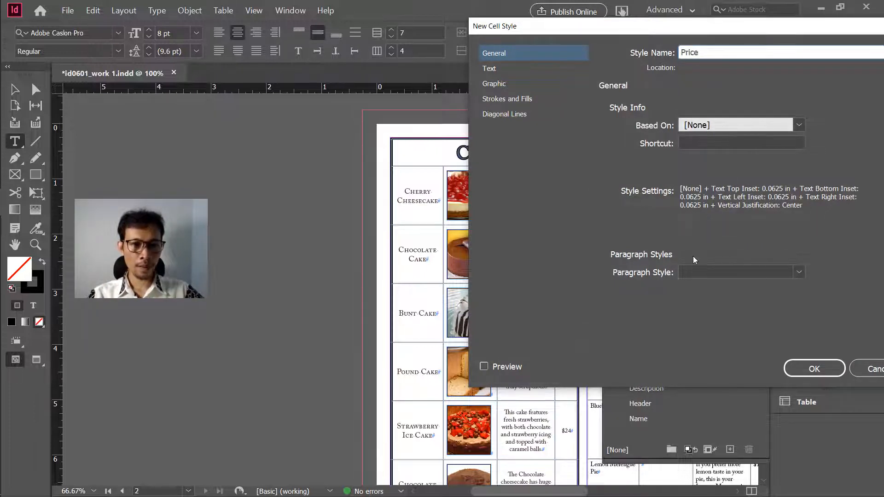
left_click(692, 270)
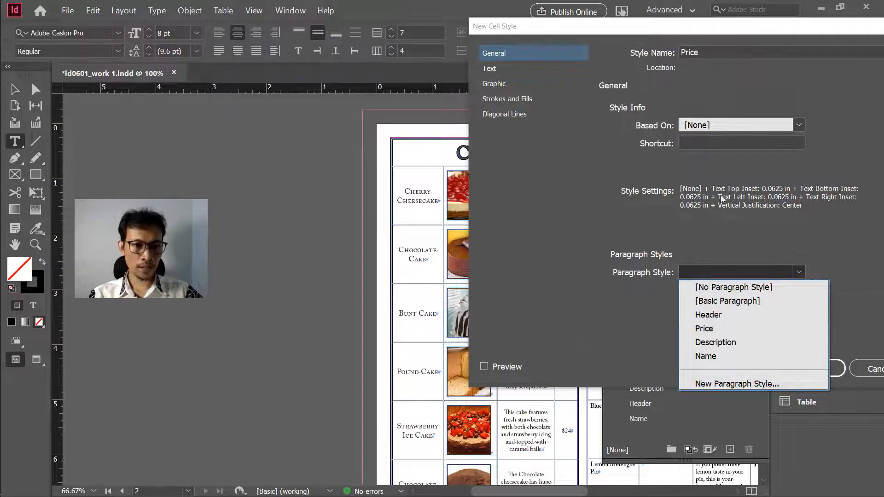
left_click(711, 329)
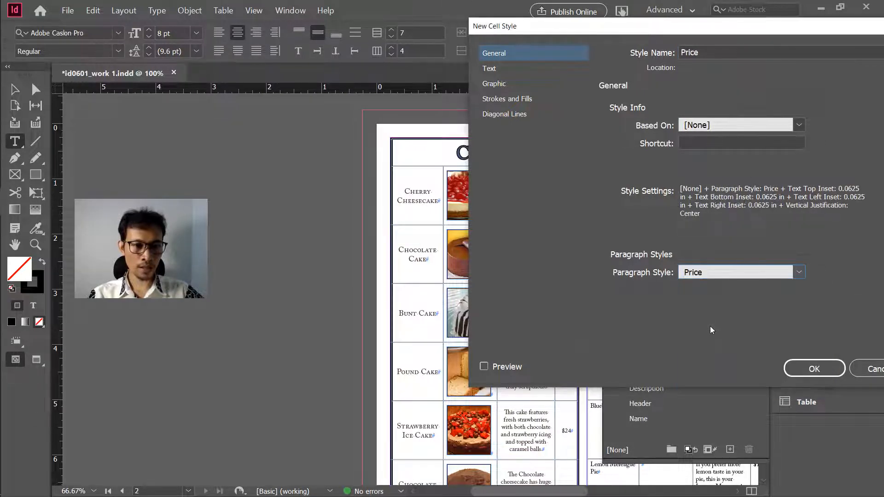
left_click(803, 369)
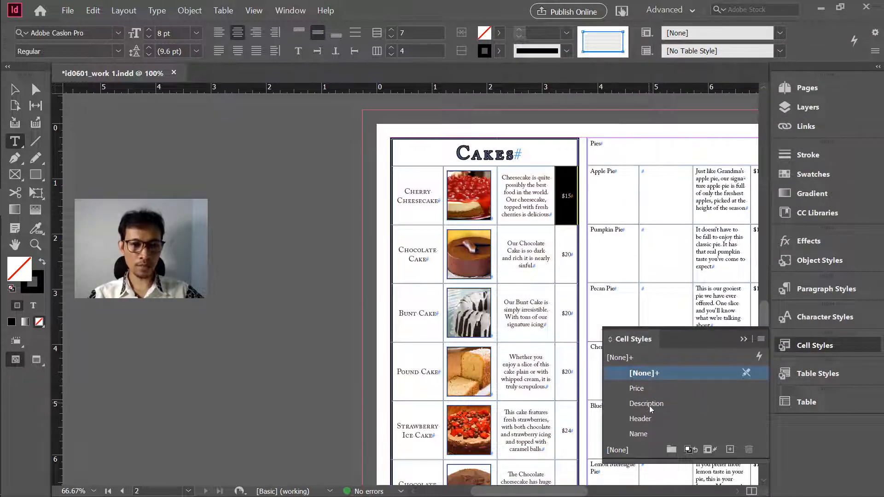
Step: Compare the paragraph and cell style lists, and read the Applying cell styles section in the lesson PDF
left_click(806, 291)
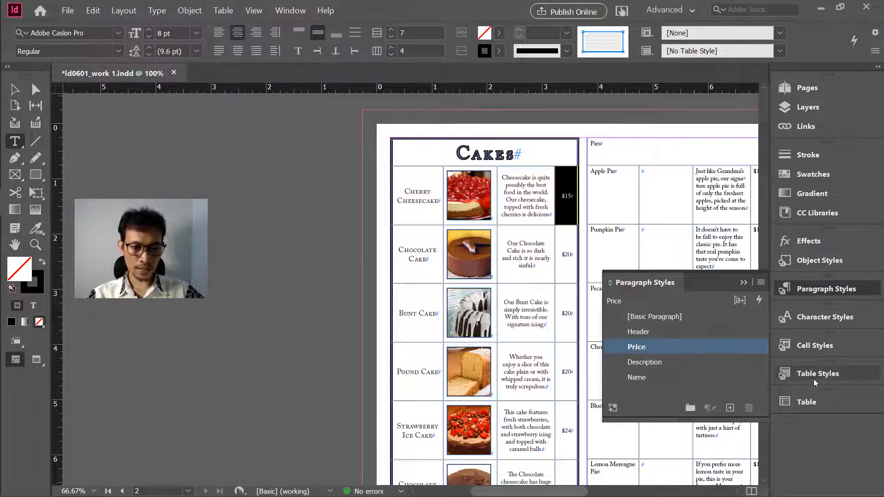
left_click(819, 347)
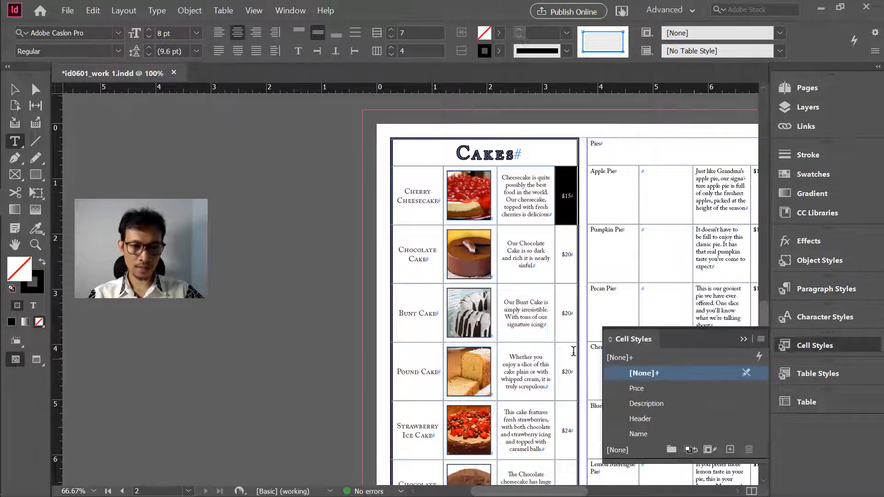
key("alt+Tab")
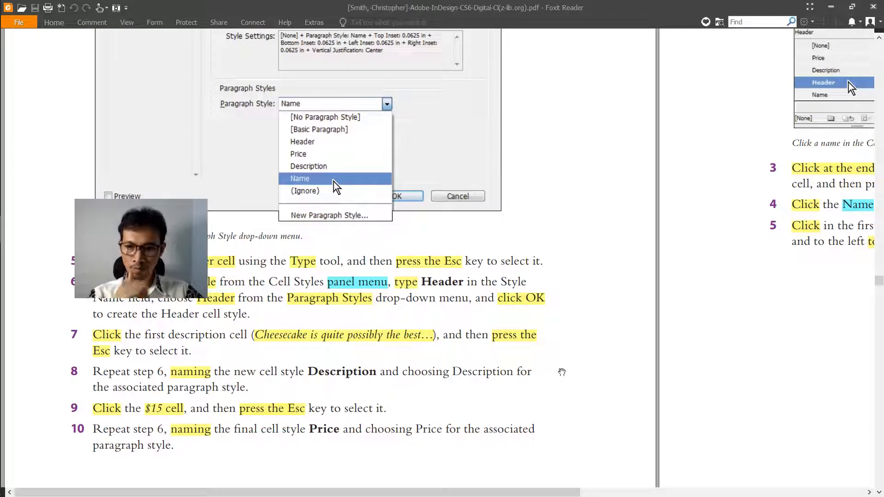
scroll(562, 372, "down", 1)
scroll(562, 367, "down", 1)
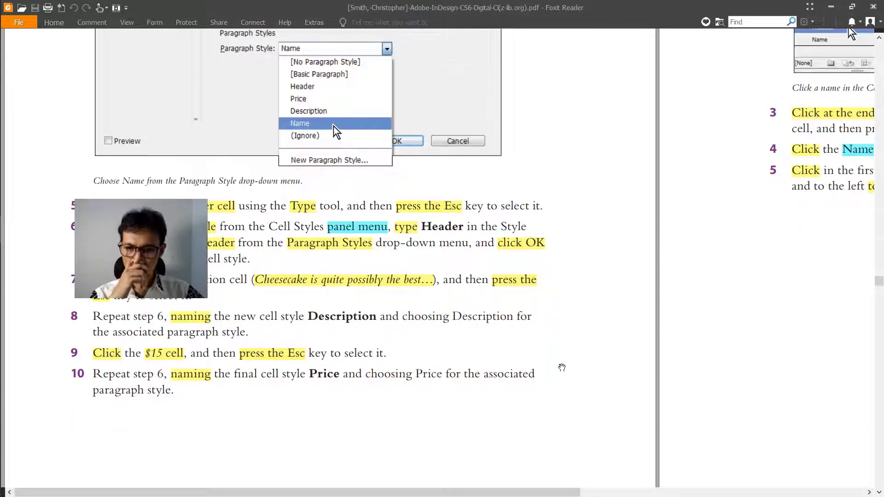
left_click_drag(652, 142, 467, 350)
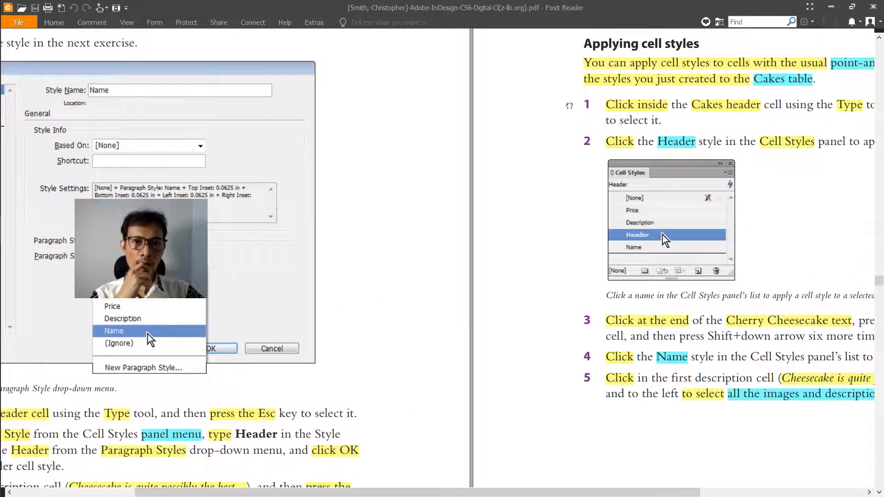
left_click_drag(570, 105, 324, 202)
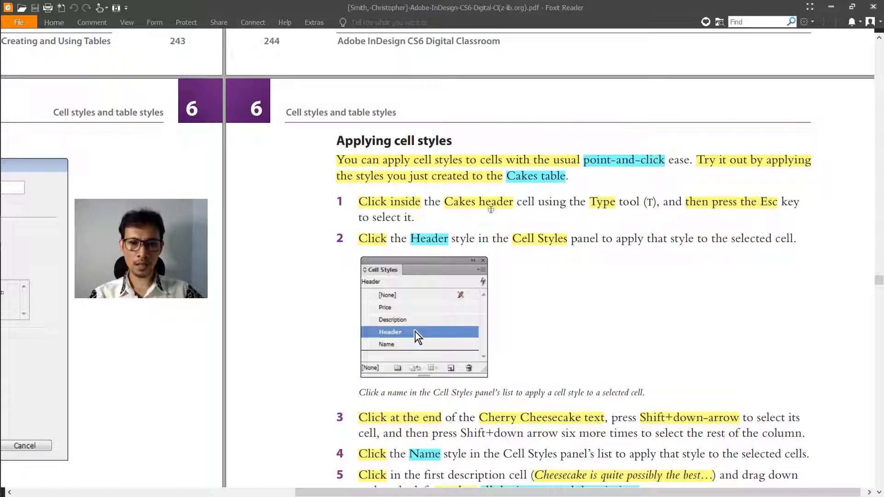
Step: Switch to InDesign and apply the Header cell style to the whole Cakes header cell, rechecking steps 1 and 2 in the lesson PDF
key("alt+Tab")
left_click(486, 156)
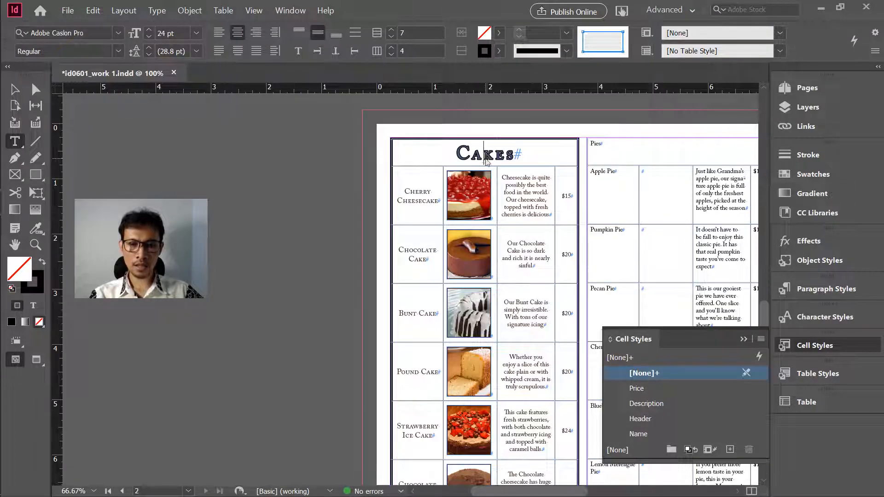
key("alt+Tab")
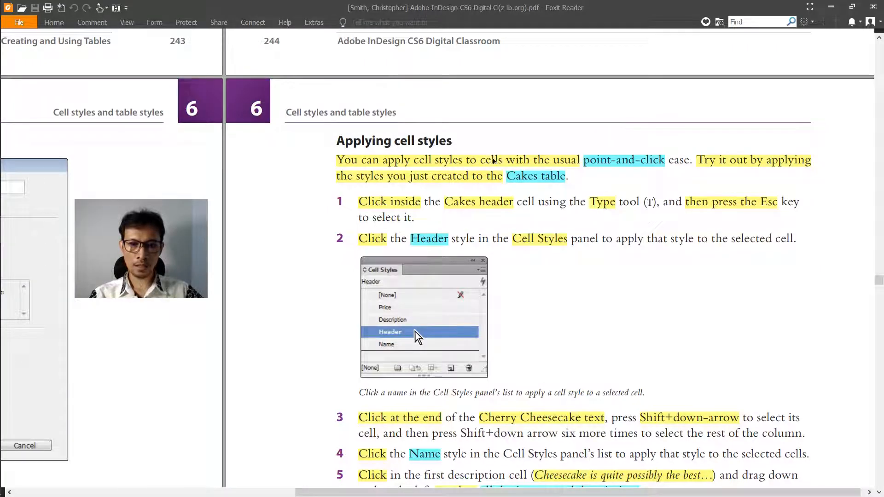
key("alt+Tab")
key("Escape")
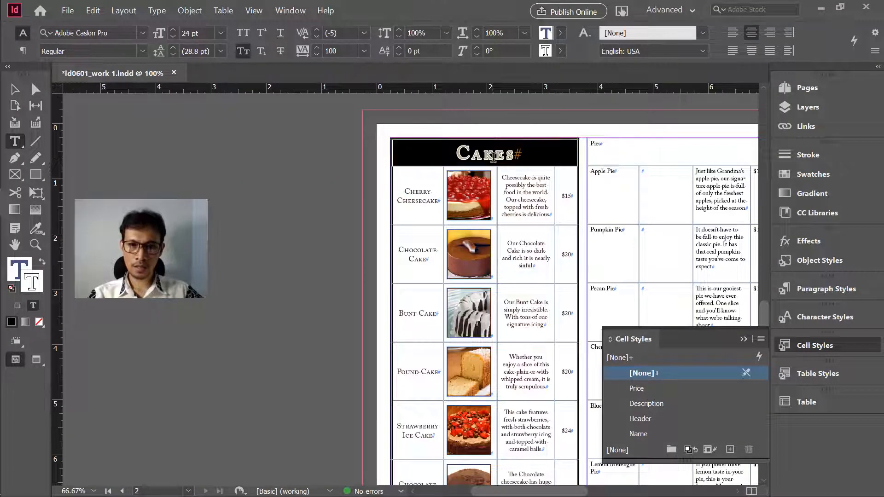
key("alt+Tab")
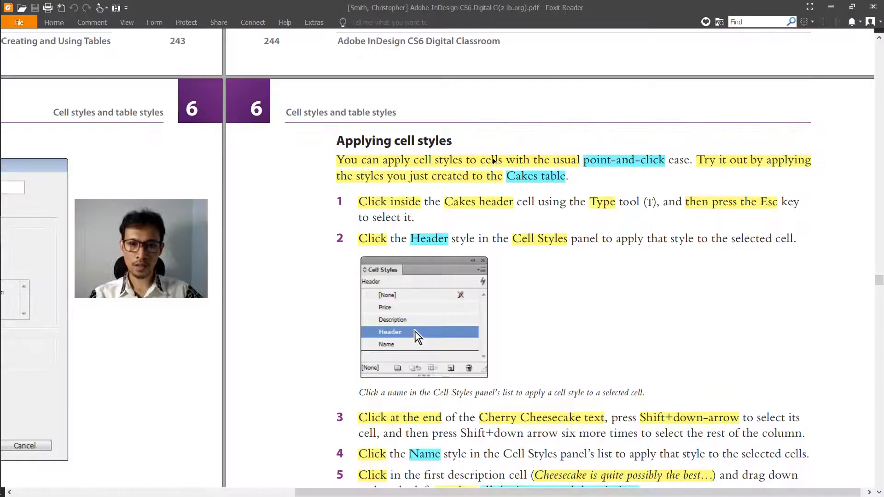
key("alt+Tab")
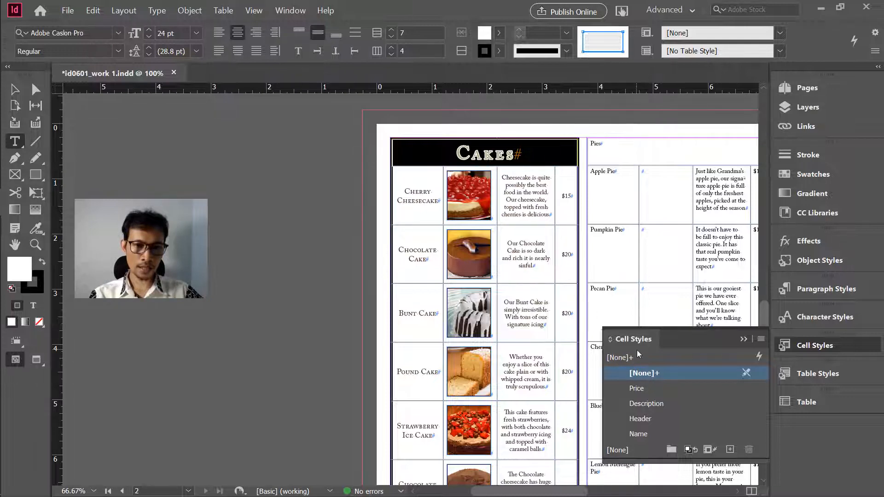
left_click(642, 418)
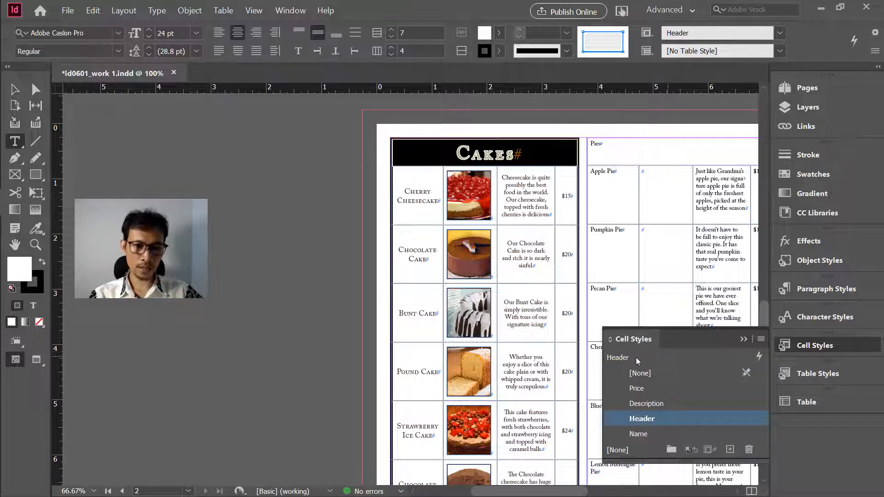
Step: Read step 3 in the lesson PDF on selecting the cake name column from Cherry Cheesecake down, and return to InDesign
key("alt+Tab")
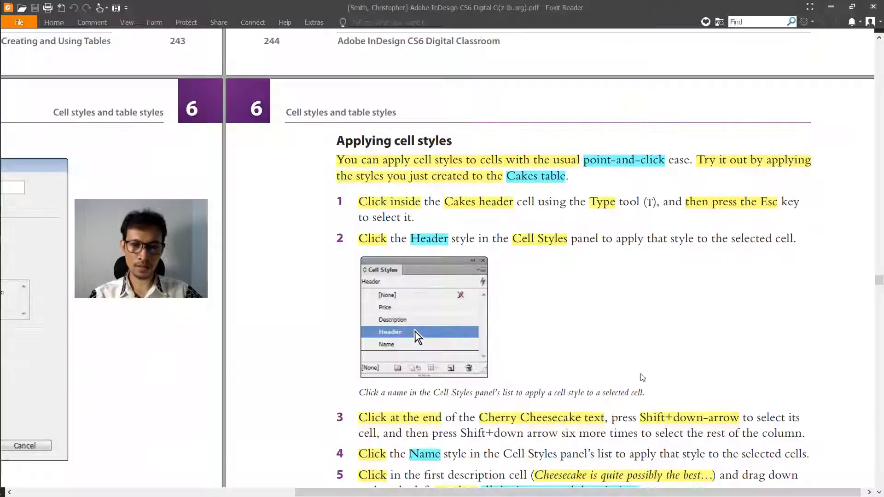
scroll(605, 259, "down", 2)
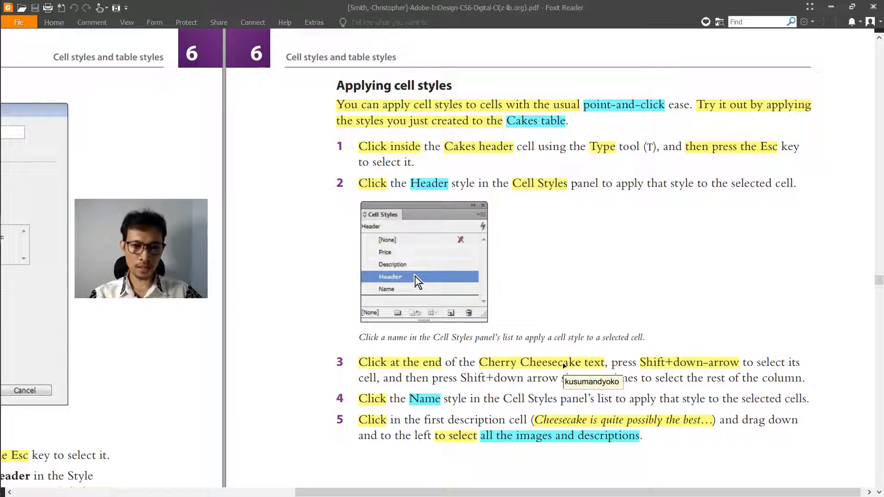
key("alt+Tab")
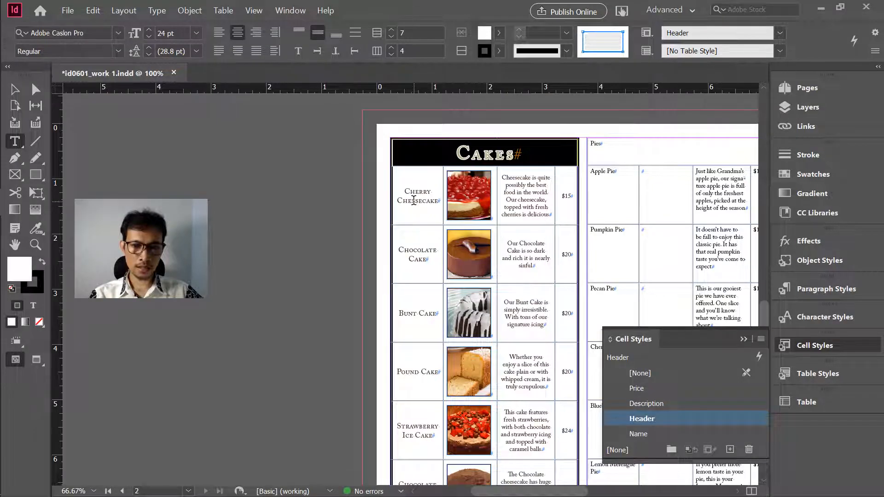
Step: Select the cake name cells from Cherry Cheesecake down to Chocolate Toffee Cherry Cake and apply the Name cell style, rechecking the lesson PDF
left_click(424, 204)
key("alt+Tab")
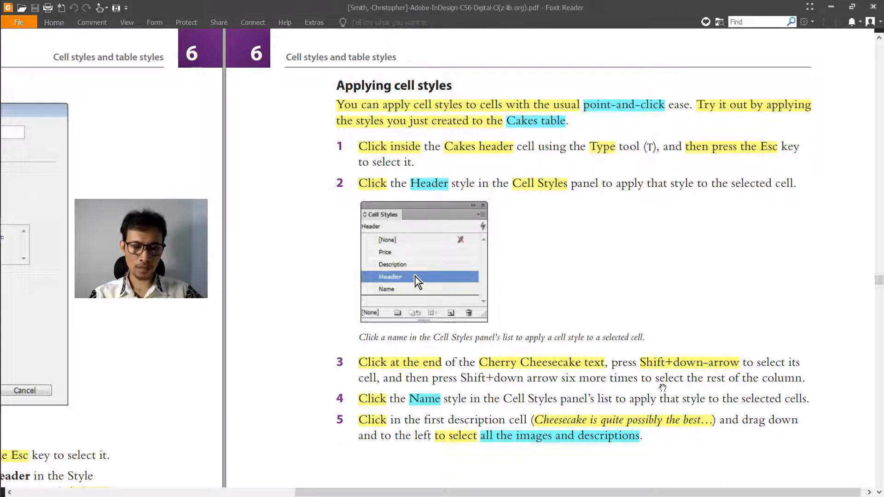
key("alt+Tab")
scroll(431, 202, "down", 2)
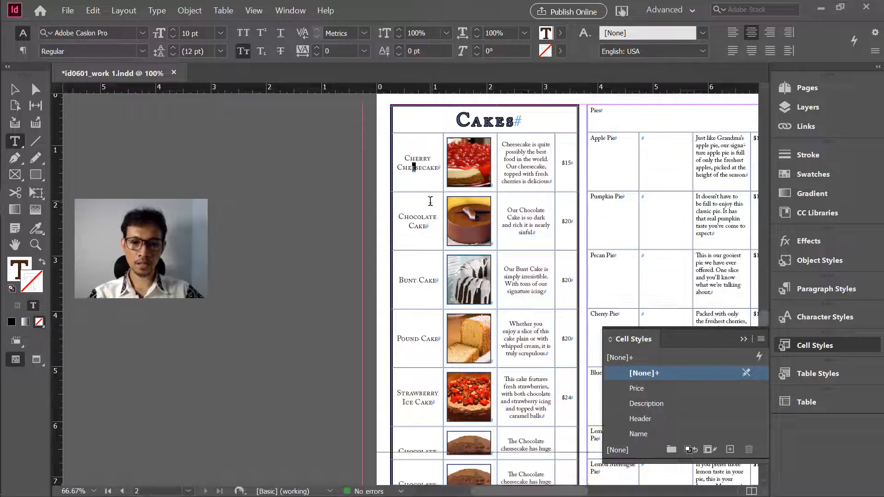
scroll(430, 203, "down", 1)
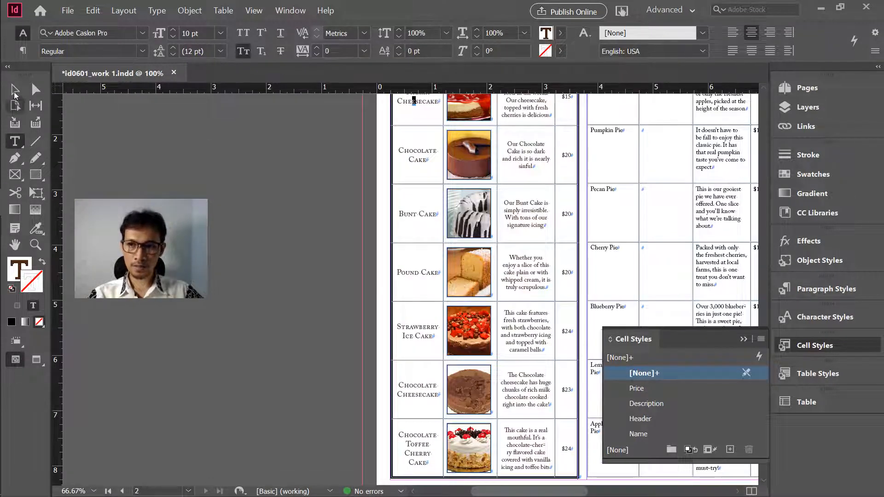
left_click(16, 90)
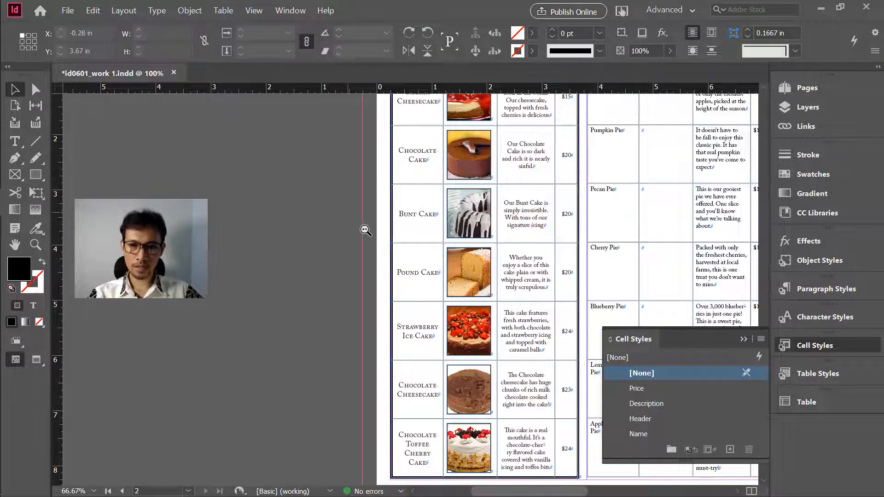
key("ctrl+minus")
left_click_drag(435, 289, 288, 284)
left_click(15, 141)
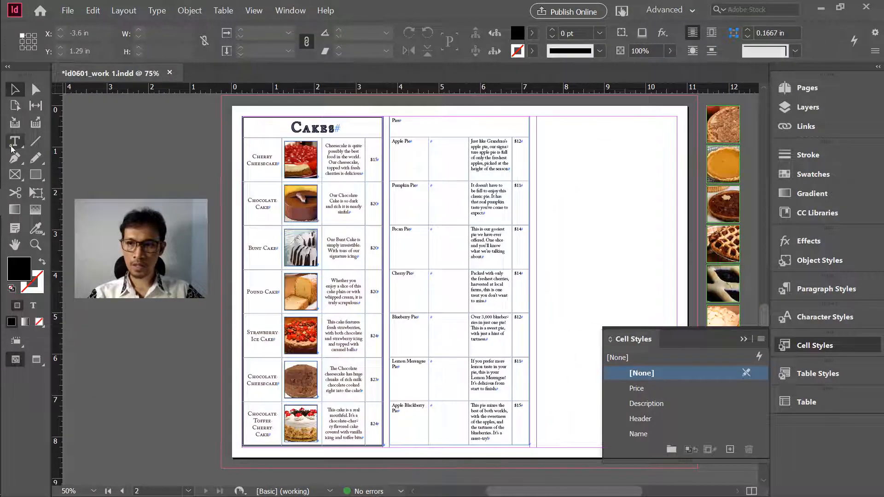
left_click_drag(250, 148, 252, 185)
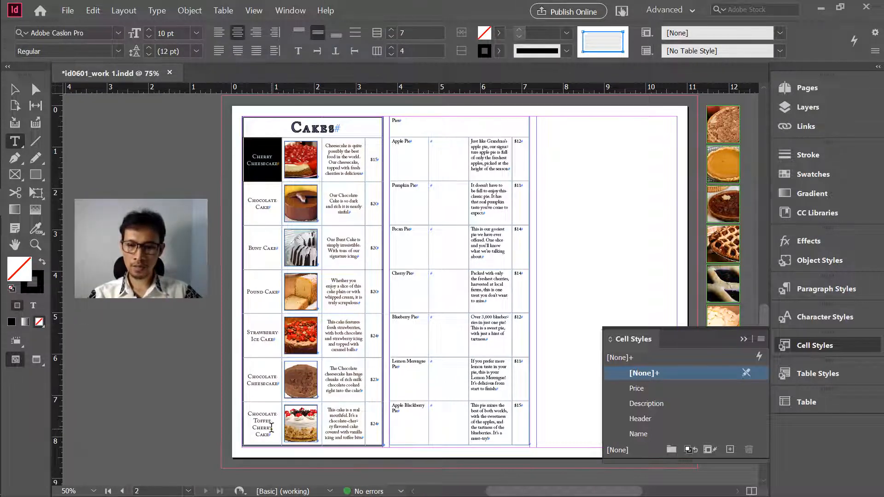
left_click(272, 428, "shift")
key("alt+Tab")
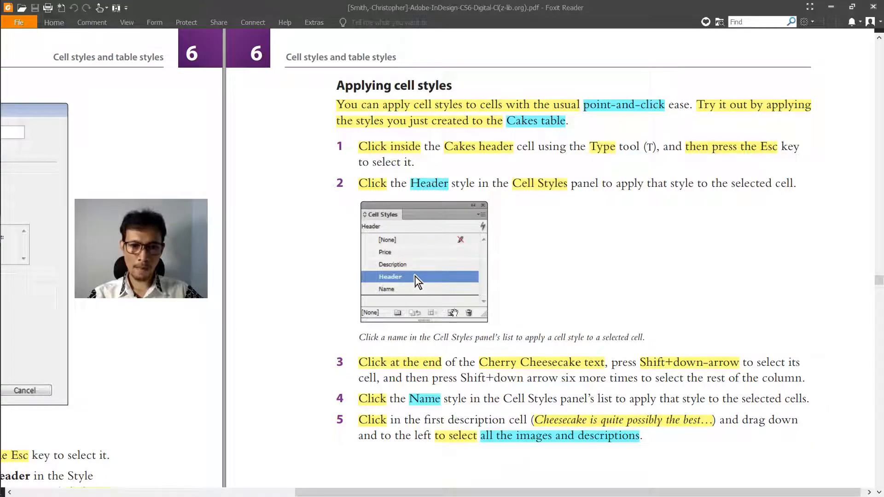
key("alt+Tab")
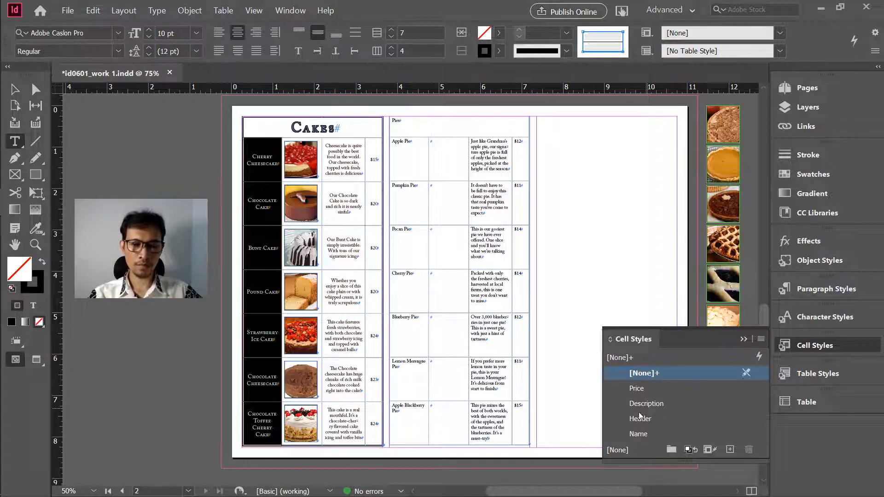
left_click(637, 435)
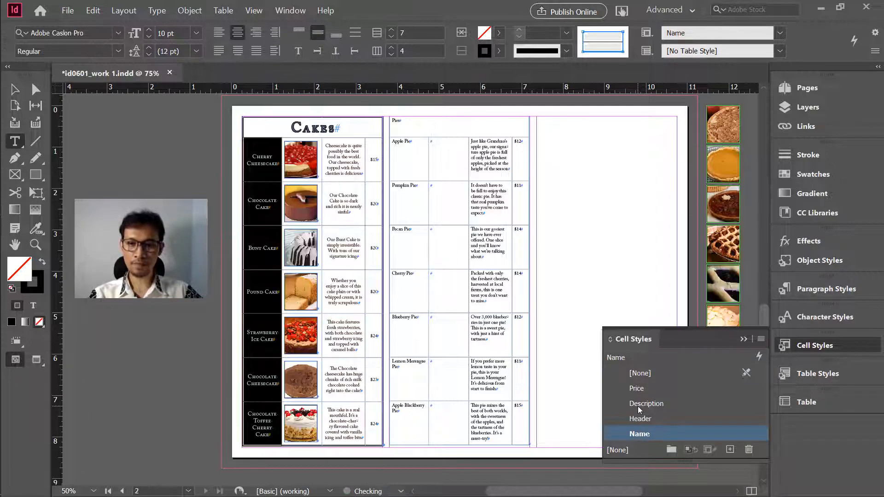
Step: Try applying the Description cell style to only the text cells of the Cakes table's description column
key("alt+Tab")
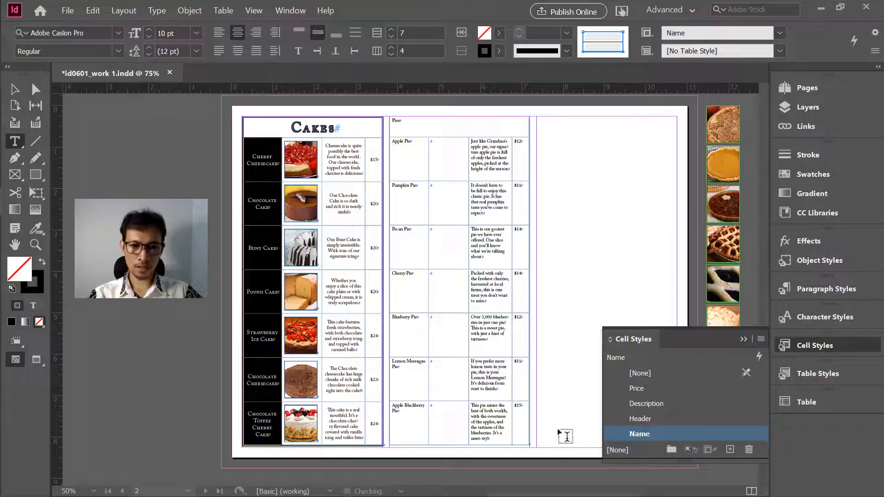
key("alt+Tab")
left_click(352, 159)
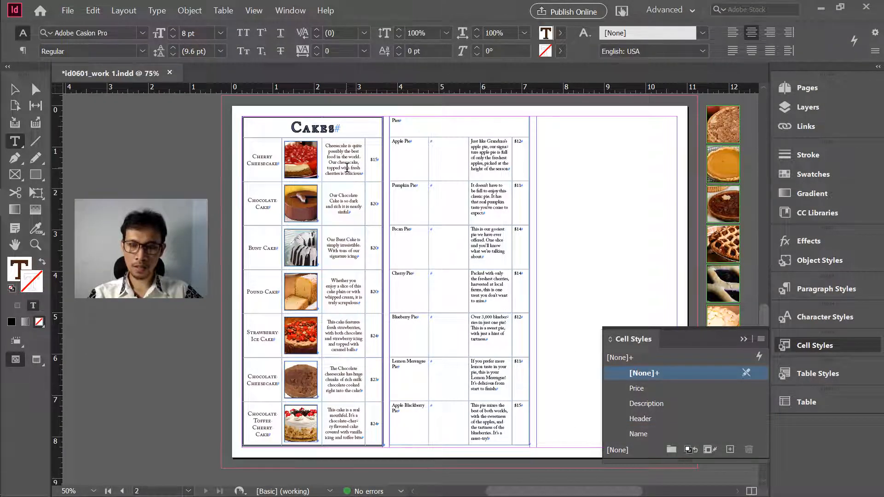
key("Escape")
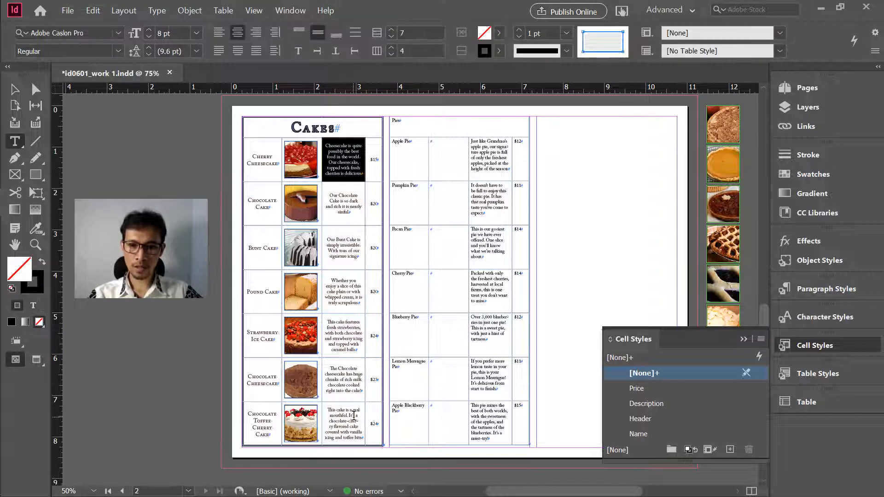
left_click(354, 416, "shift")
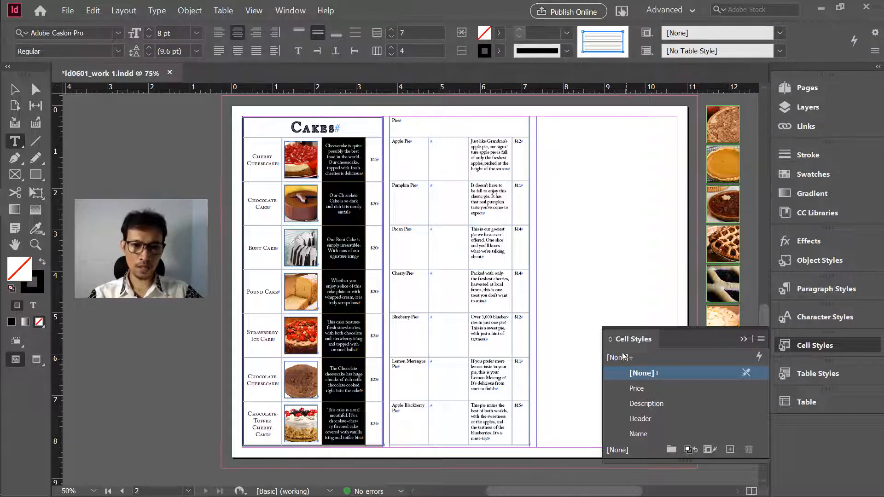
left_click(643, 405)
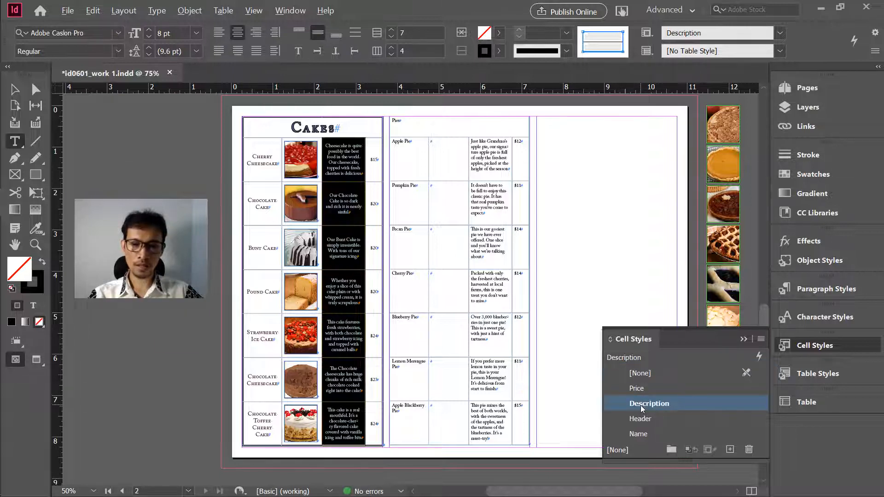
Step: Reread step 5 in the lesson PDF, then return to InDesign and undo the Description style on the description column
key("alt+Tab")
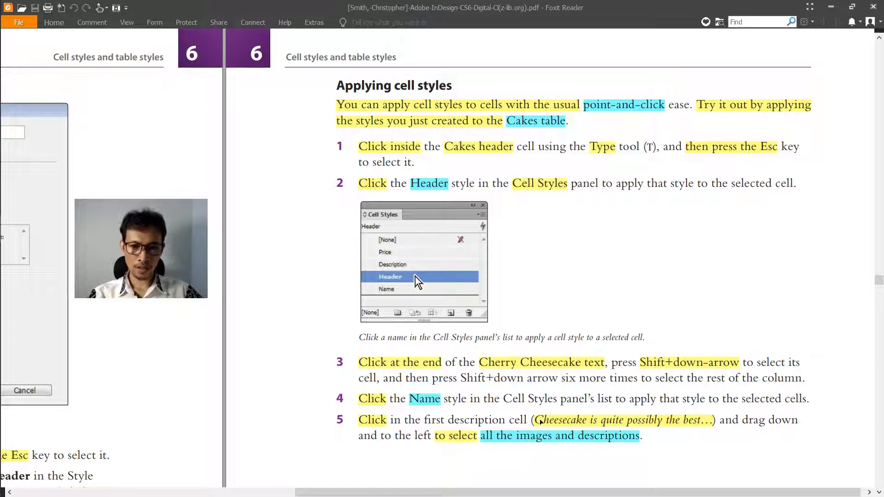
scroll(540, 421, "down", 2)
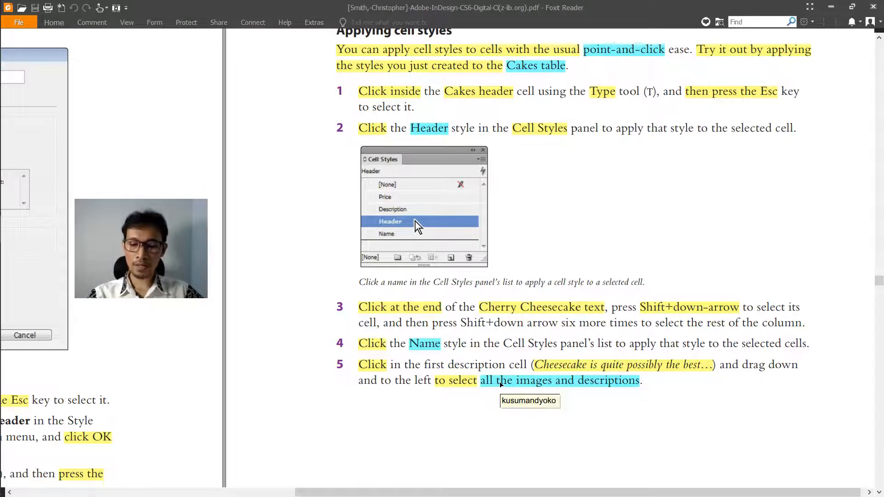
key("alt+Tab")
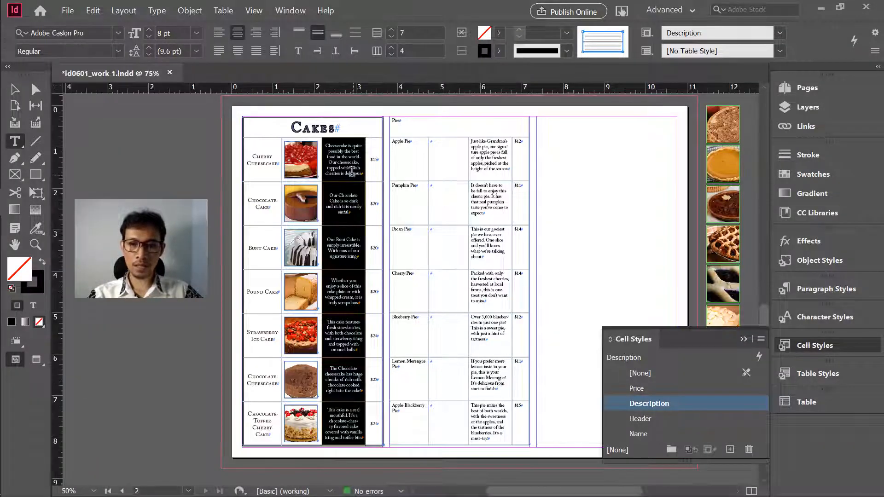
key("ctrl")
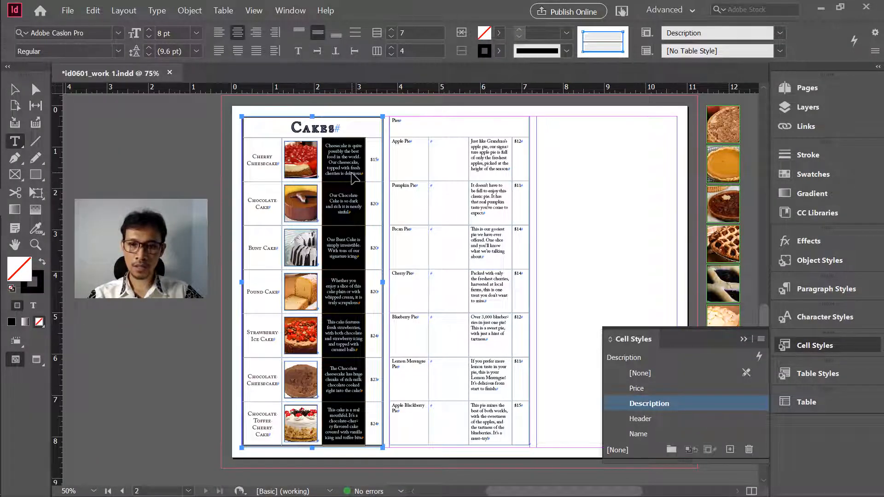
key("ctrl+z")
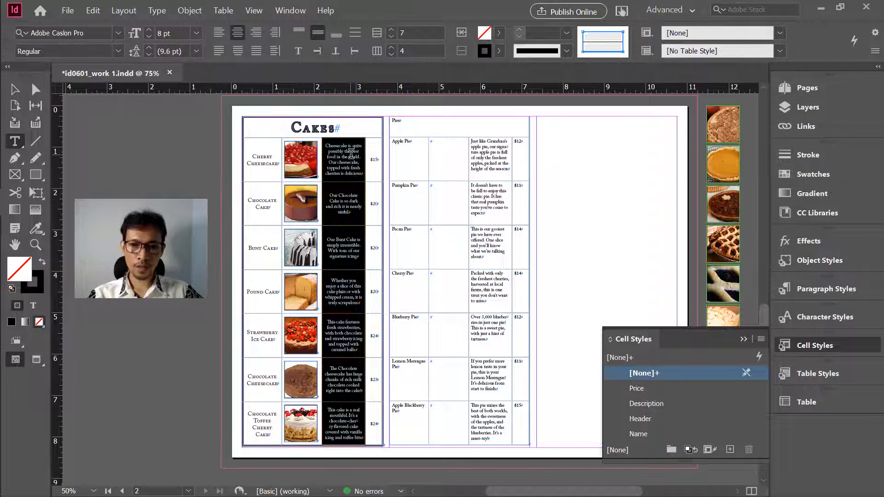
Step: Apply the Description cell style to all image and description cells of the Cakes table, checking steps 5 and 6 in the lesson PDF
left_click(351, 152)
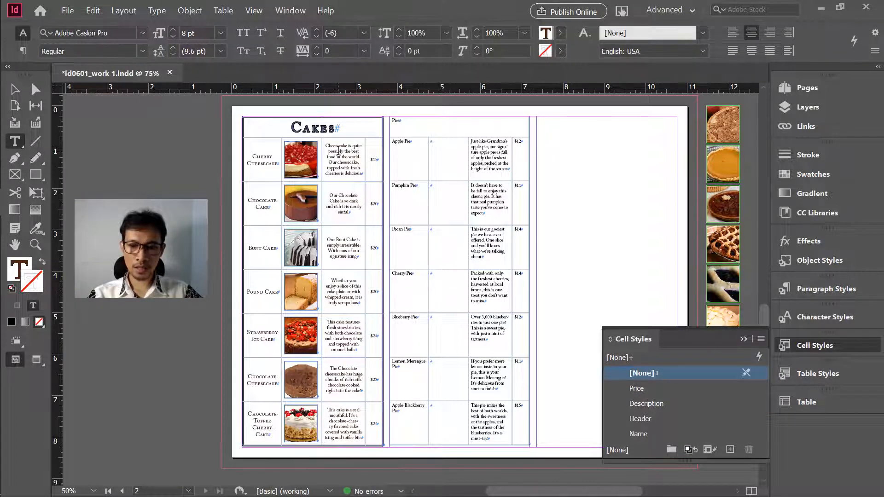
key("Escape")
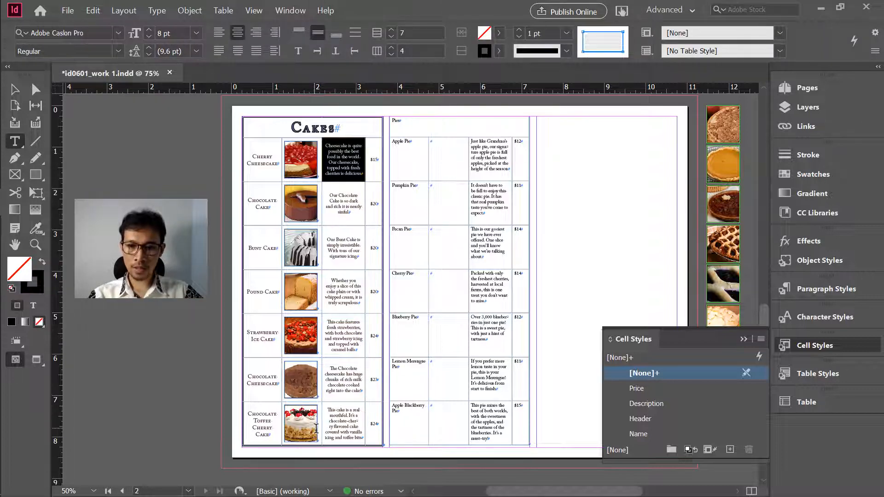
left_click(319, 431, "shift")
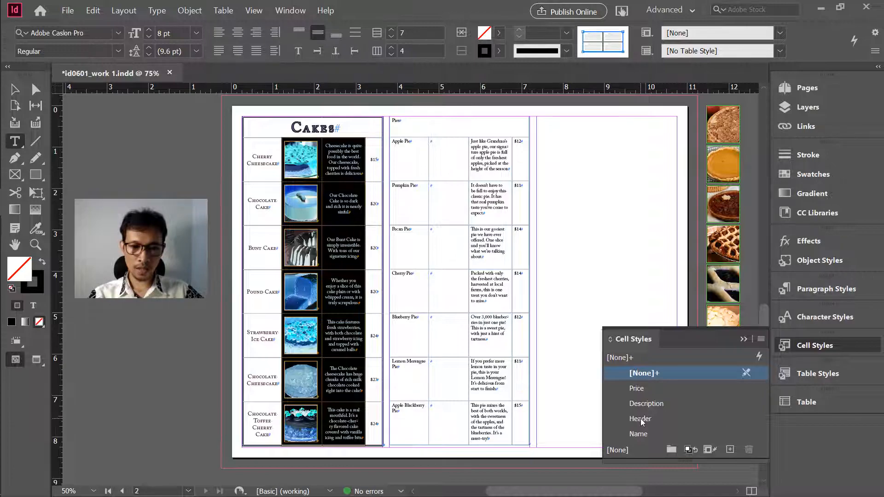
key("alt+Tab")
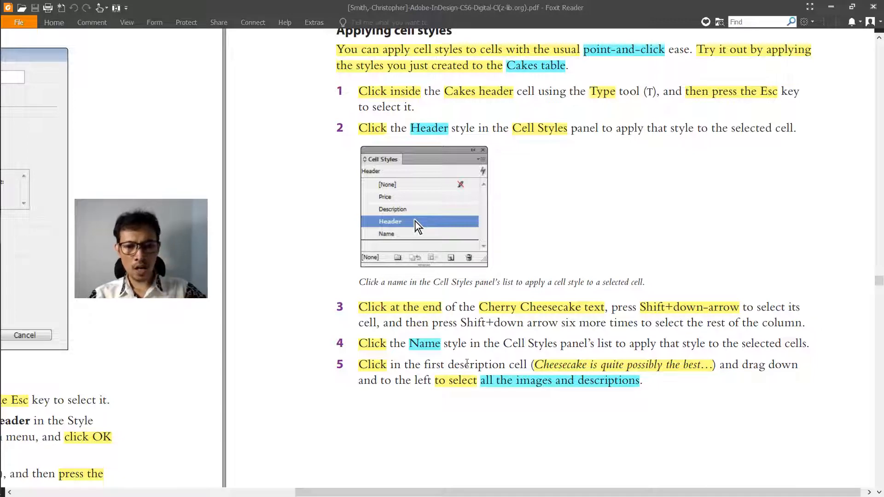
mouse_move(471, 426)
left_mouse_down()
mouse_move(848, 201)
mouse_move(879, 171)
left_mouse_up()
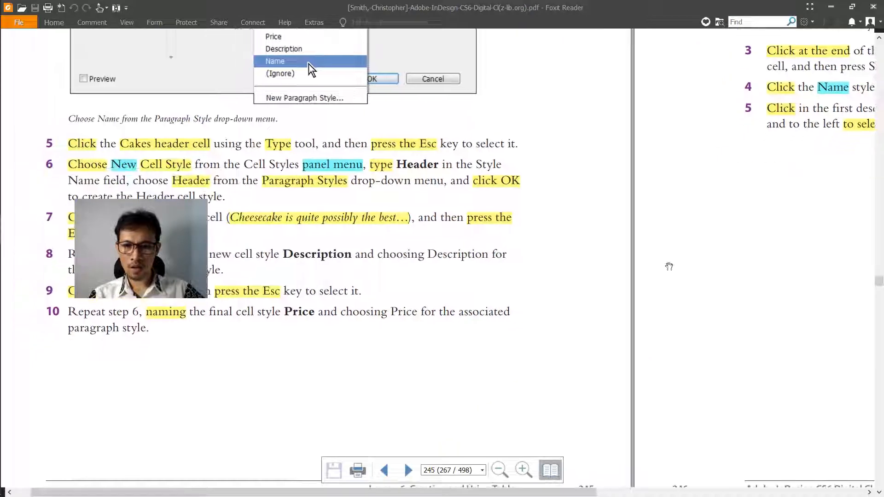
mouse_move(620, 253)
left_mouse_down()
mouse_move(647, 149)
mouse_move(646, 222)
left_mouse_up()
scroll(358, 270, "down", 2)
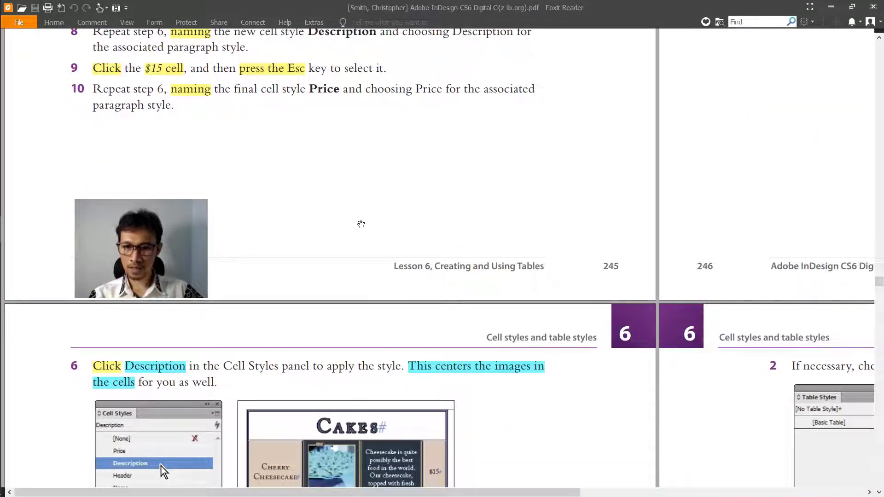
key("alt+Tab")
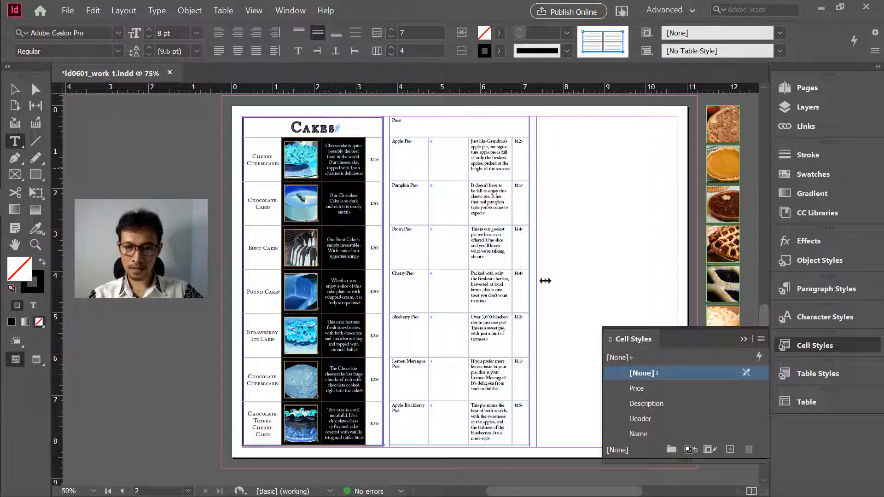
left_click(633, 404)
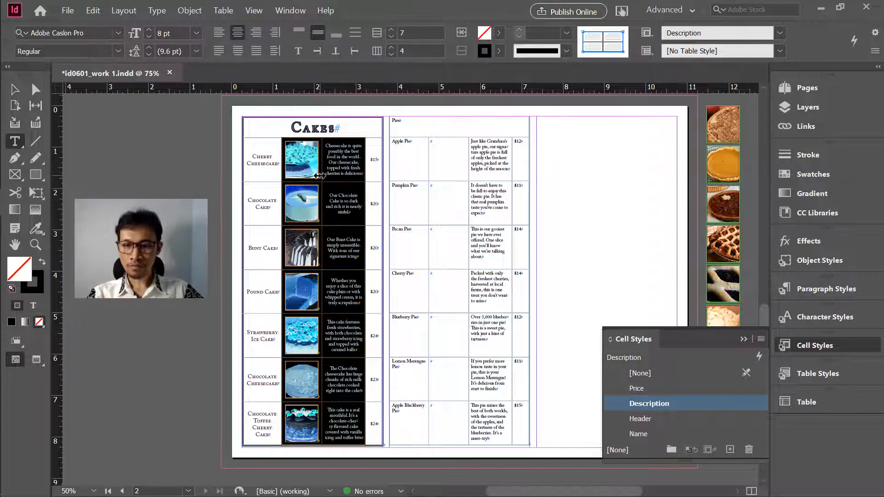
key("alt+Tab")
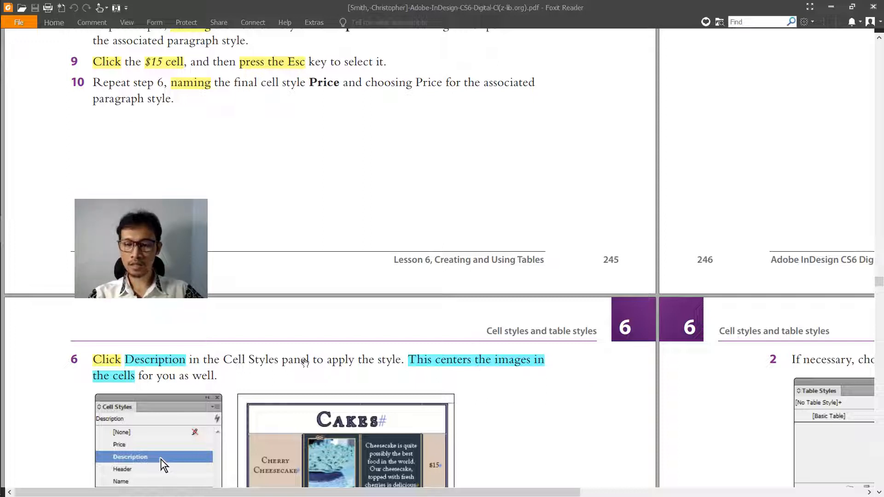
key("alt+Tab")
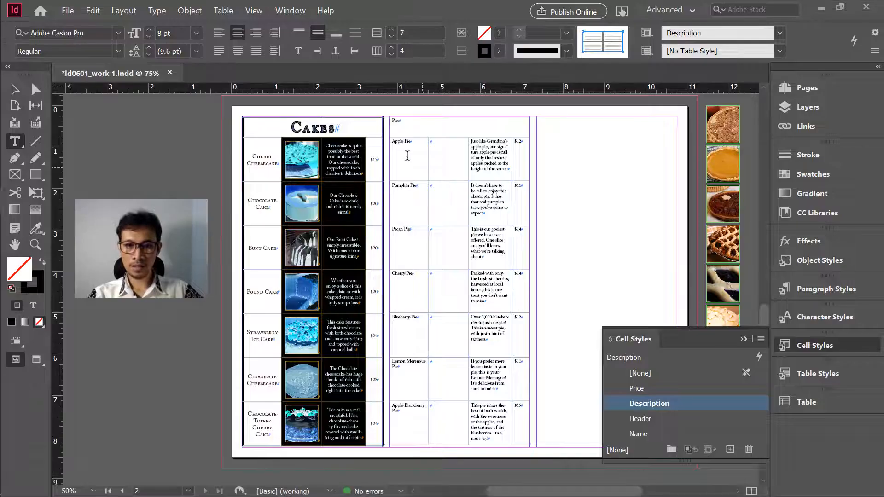
left_click(350, 160)
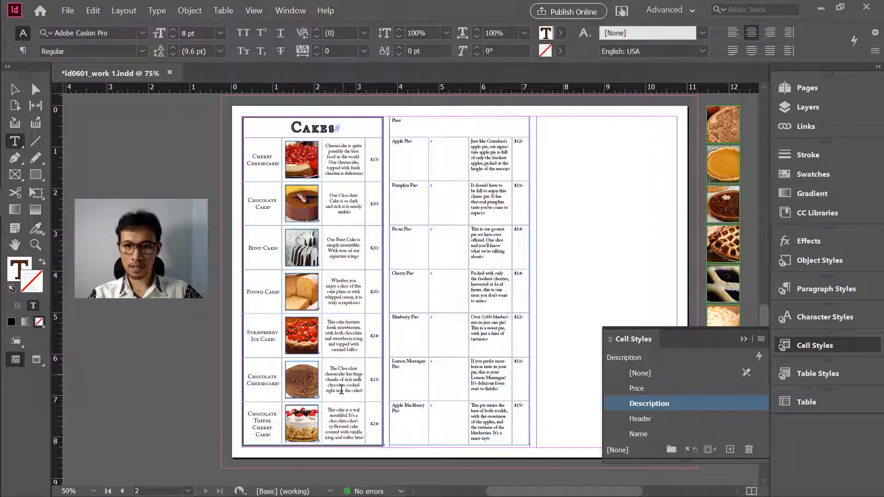
Step: Read steps 7 and 8 in the lesson PDF, then return to InDesign and apply the Price cell style to all Cakes price cells
key("alt+Tab")
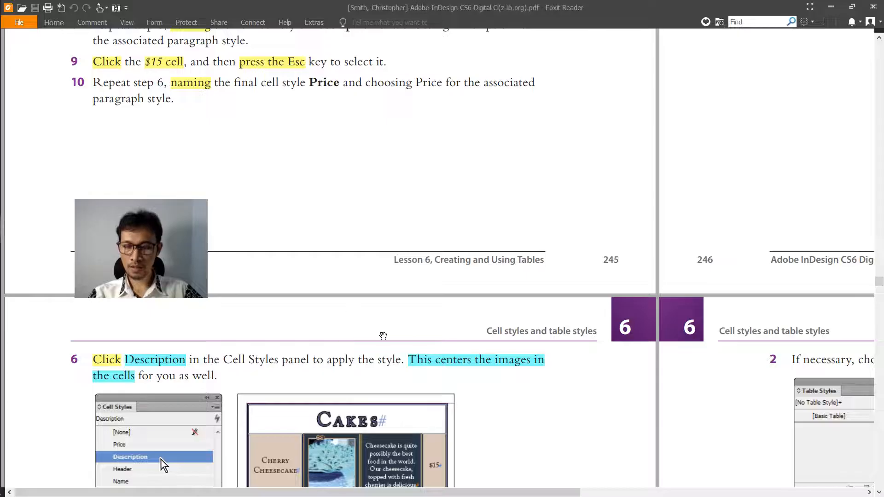
scroll(506, 317, "down", 3)
scroll(506, 317, "down", 7)
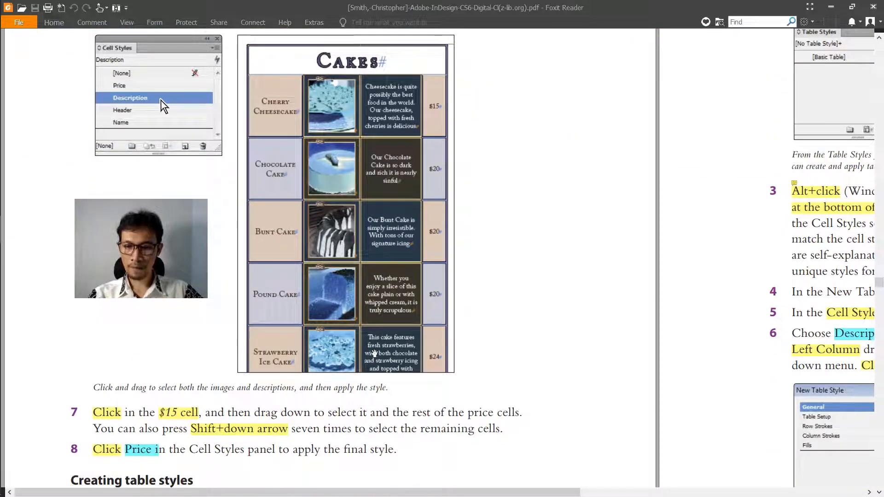
key("alt+Tab")
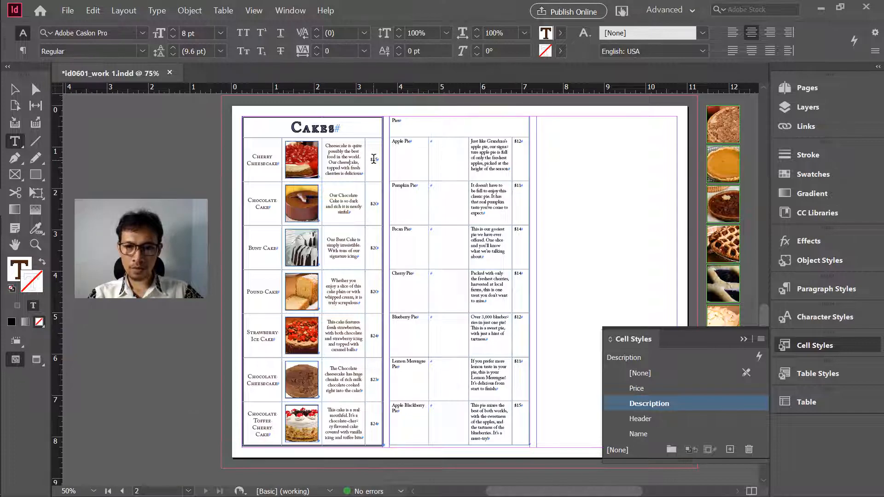
key("alt+Tab")
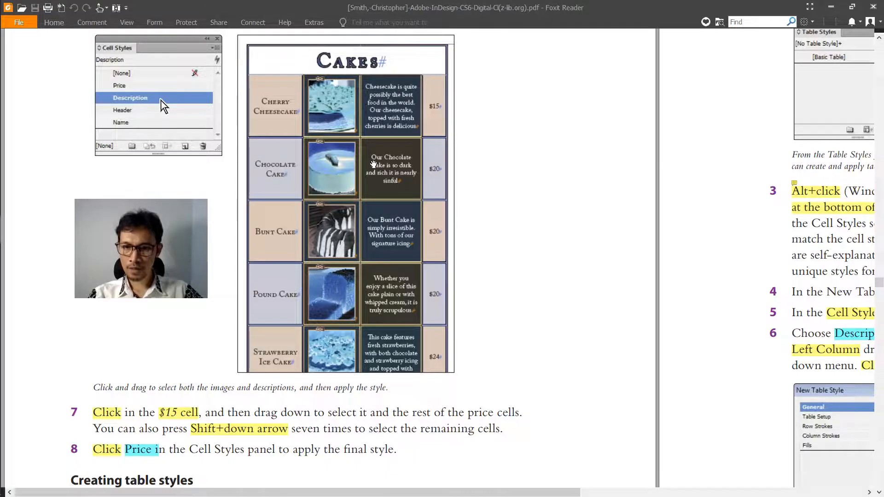
key("alt+Tab")
left_click_drag(374, 161, 376, 417)
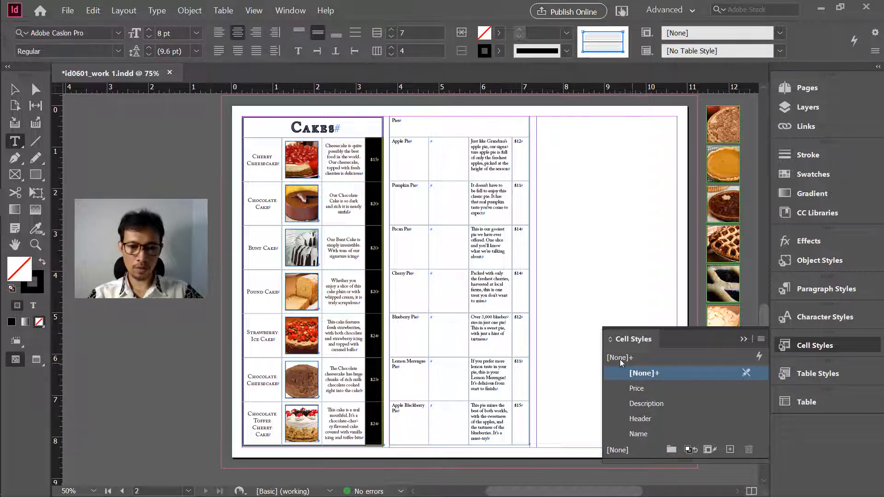
left_click(638, 389)
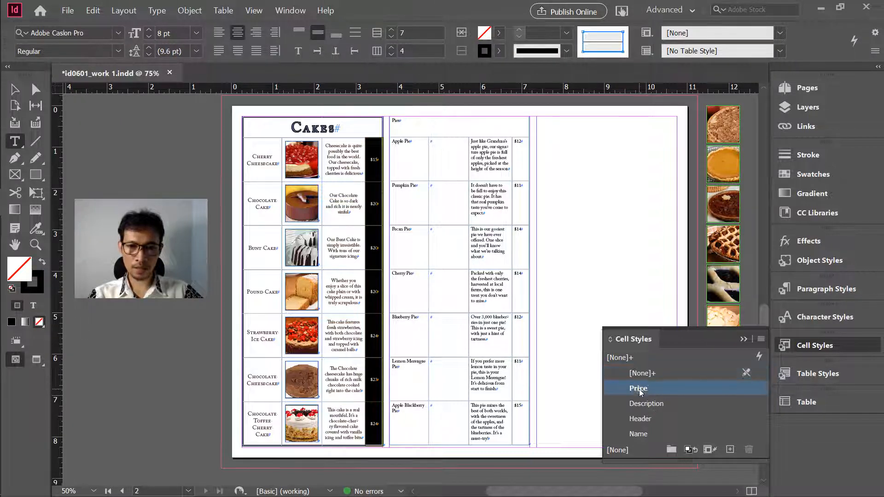
Step: Switch to the lesson PDF and read the Creating table styles section, skimming ahead through the remaining steps of the lesson
key("alt+Tab")
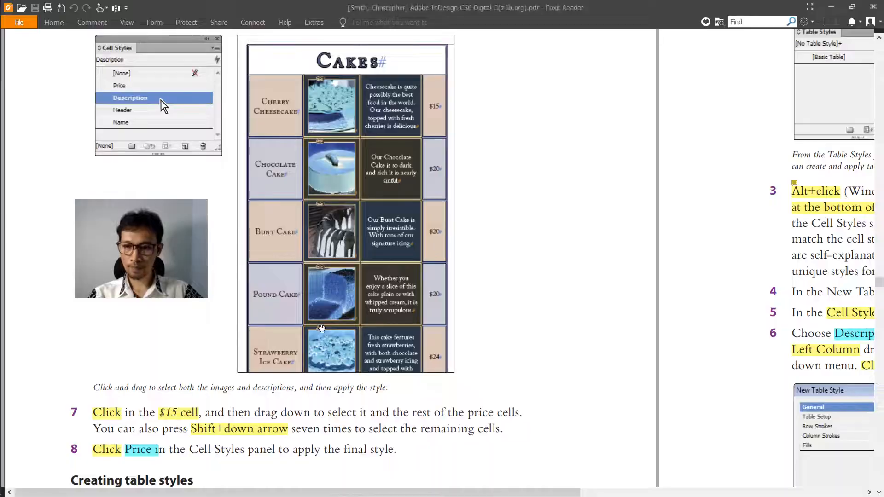
scroll(177, 416, "down", 2)
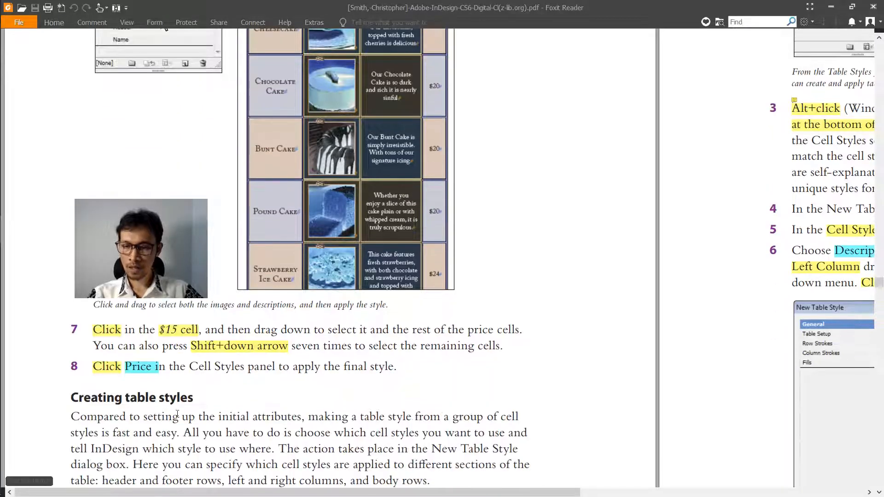
scroll(397, 338, "down", 2)
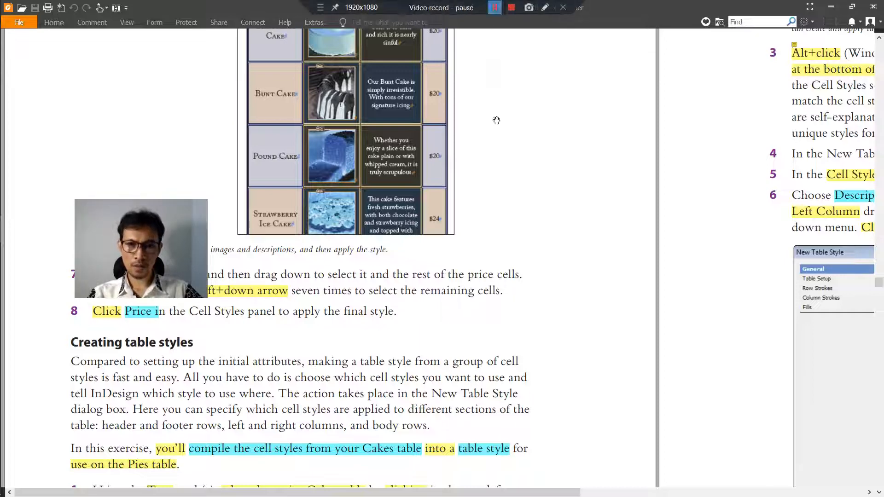
scroll(633, 285, "down", 1, "ctrl")
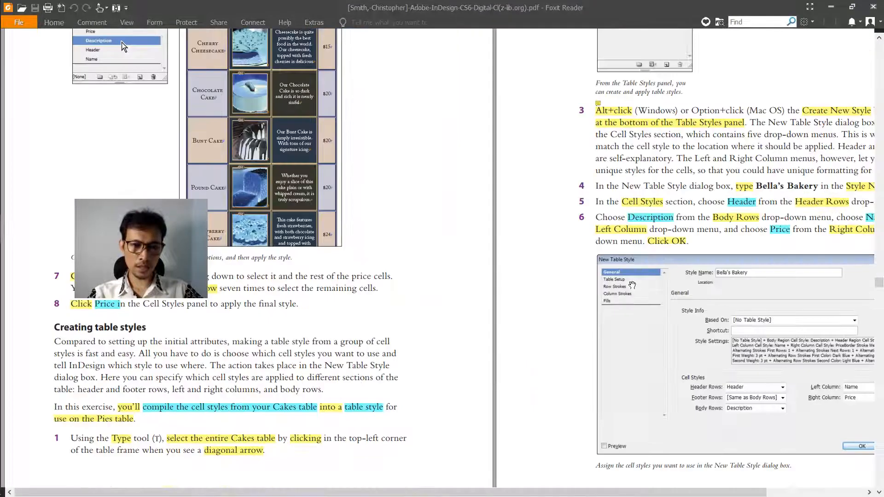
scroll(632, 286, "down", 3)
scroll(632, 285, "down", 6)
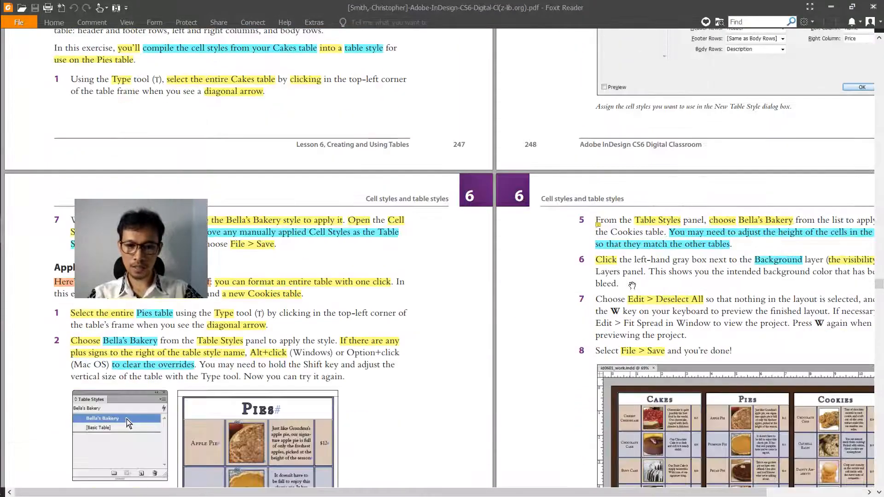
scroll(632, 286, "down", 8)
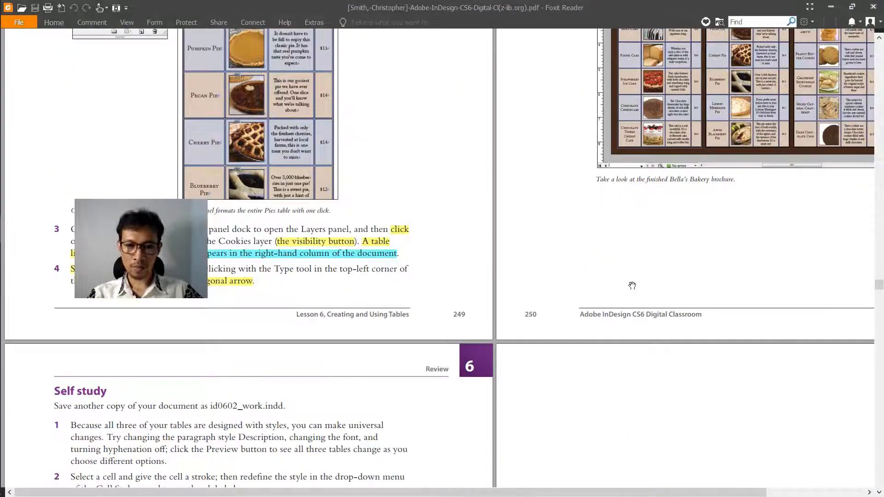
scroll(633, 281, "up", 5)
scroll(632, 282, "up", 11)
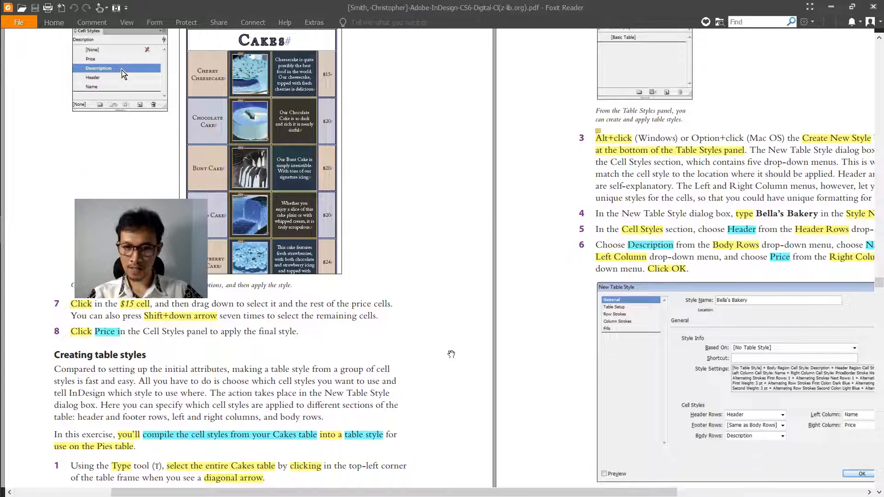
scroll(442, 355, "up", 3)
left_click_drag(580, 342, 627, 308)
scroll(624, 307, "down", 2)
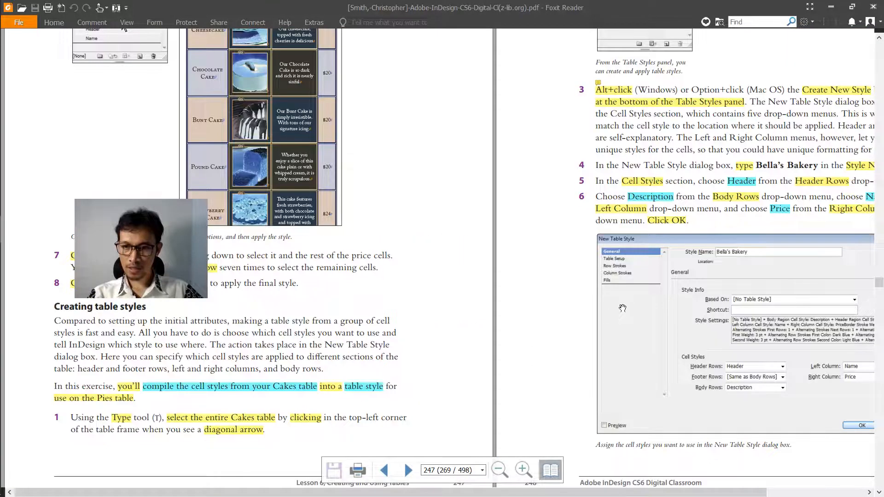
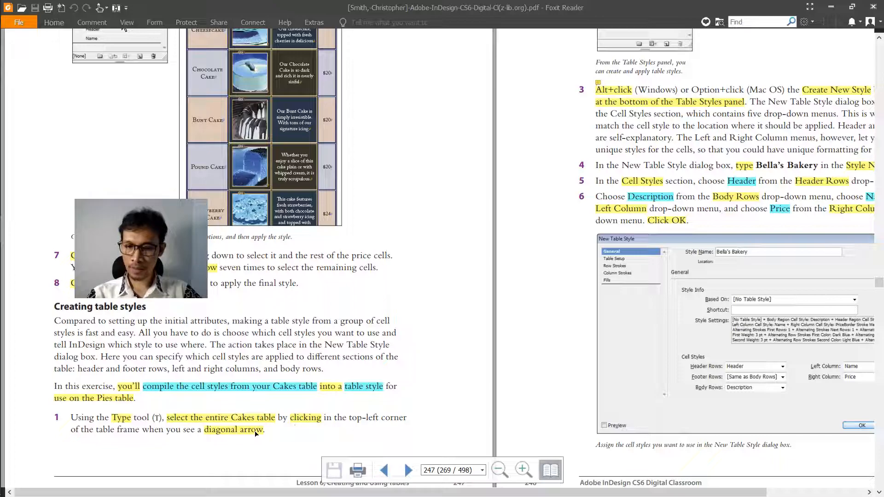
Step: Select the entire Cakes table in InDesign and show the Table Styles panel, checking step 2 in the lesson PDF
key("alt+Tab")
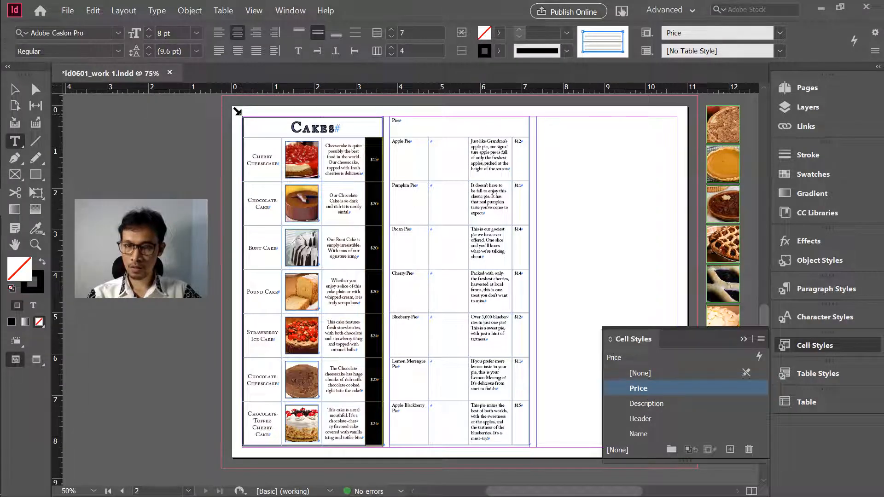
left_click(238, 111)
key("alt+Tab")
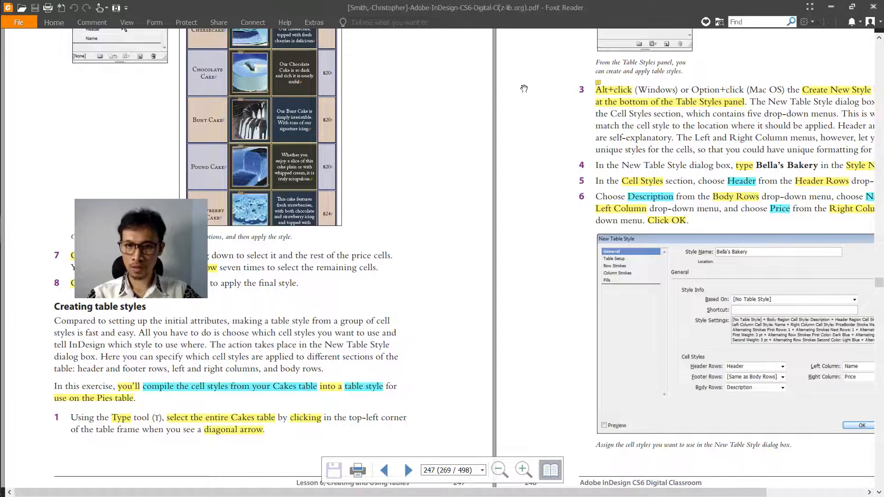
scroll(524, 89, "up", 2)
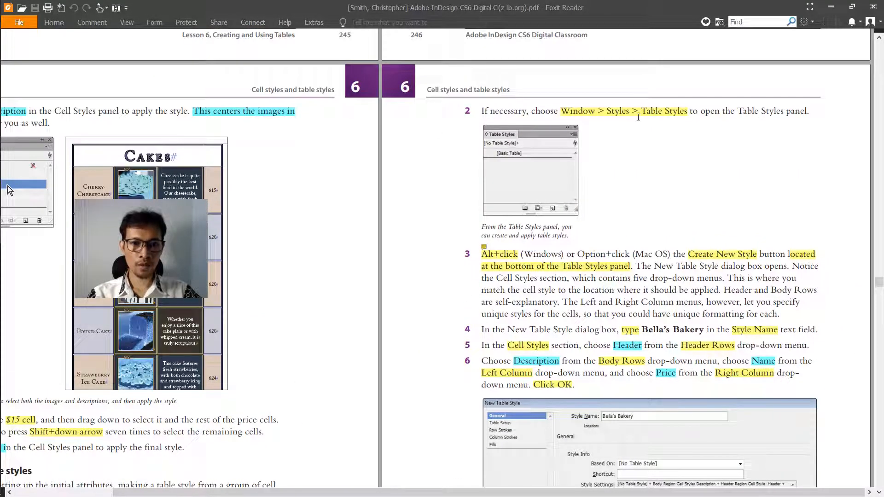
key("alt+Tab")
left_click(290, 13)
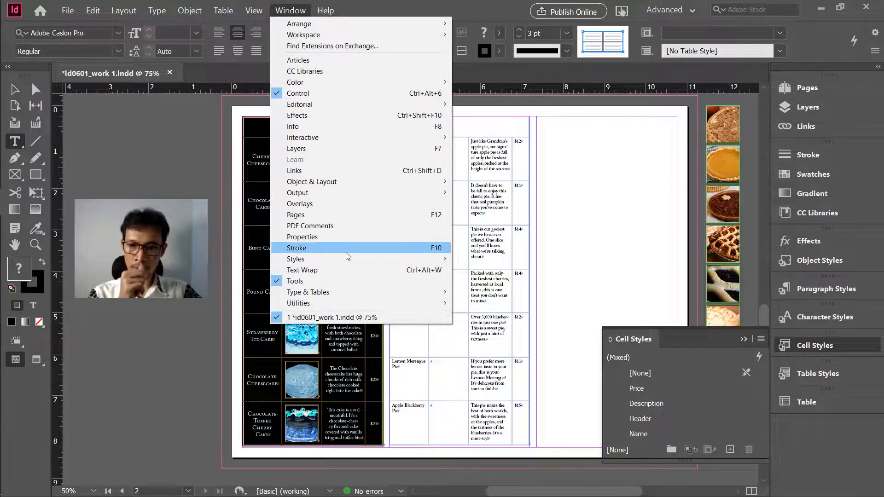
mouse_move(347, 258)
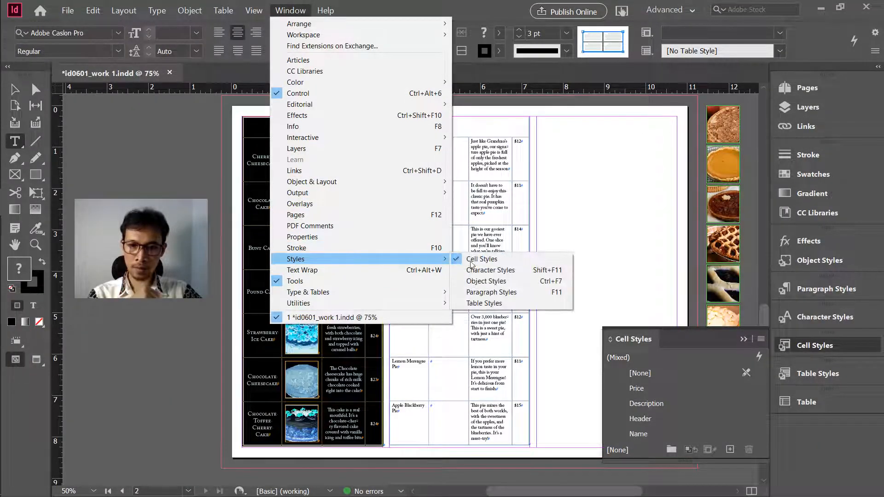
left_click(484, 303)
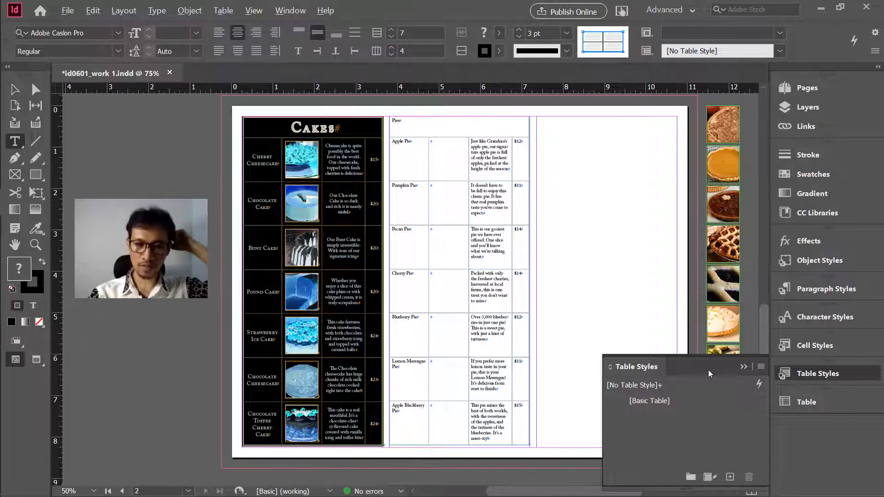
Step: Start a new table style from the Cakes table and name it Bella's Bakery, following steps 3 and 4 in the lesson PDF
key("alt+Tab")
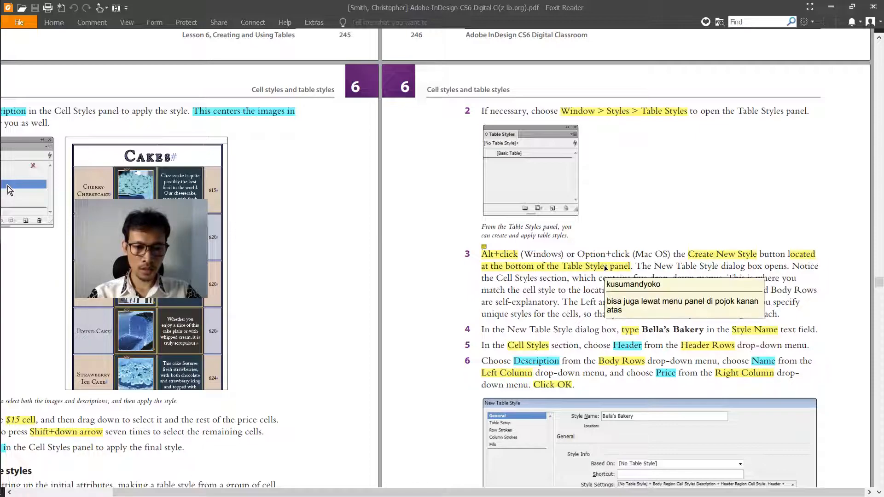
key("alt+Tab")
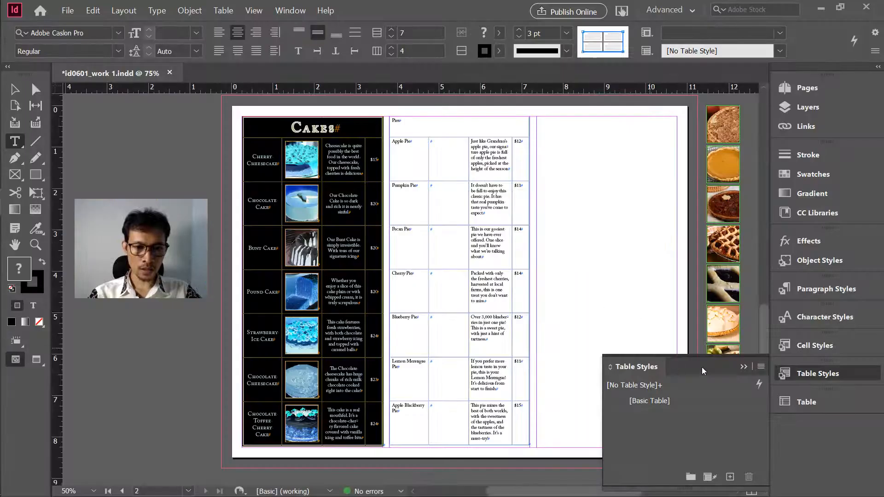
left_click(761, 367)
left_click(813, 151)
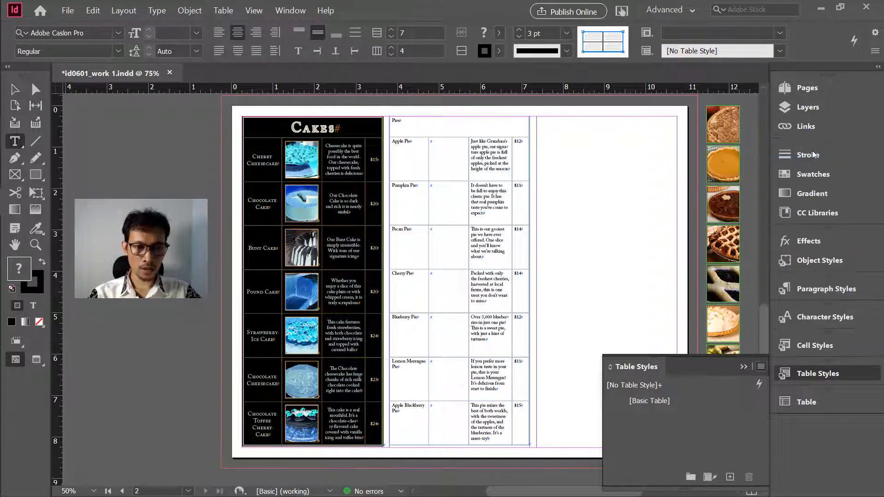
key("alt+Tab")
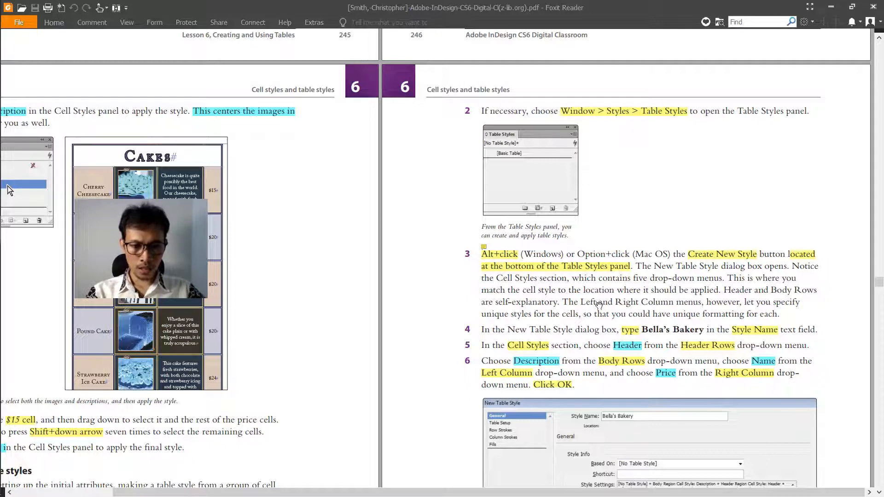
scroll(599, 313, "down", 4)
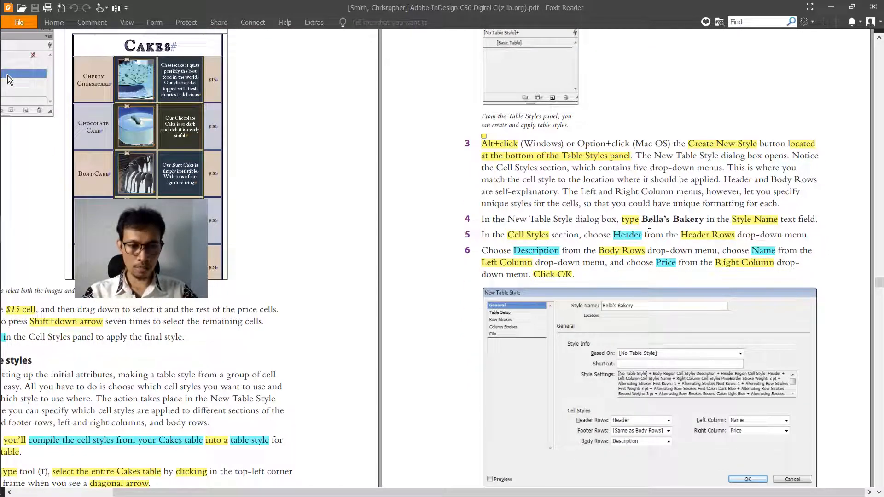
key("alt+Tab")
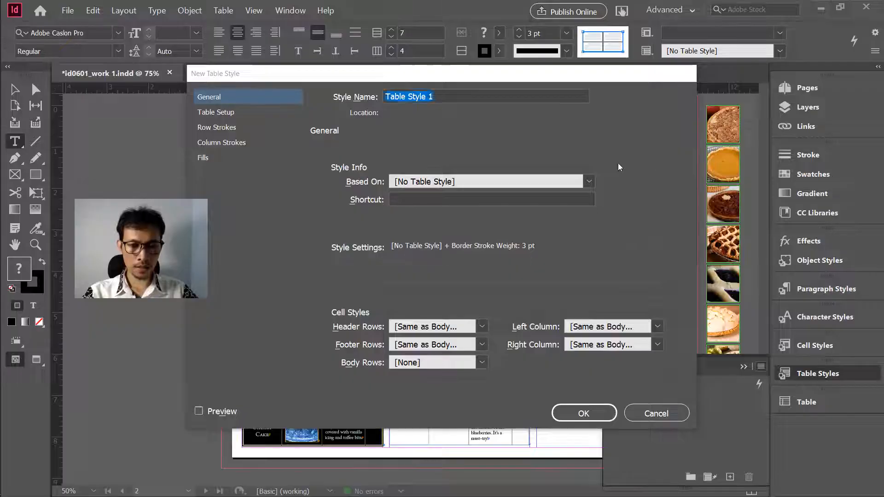
type("Bella's")
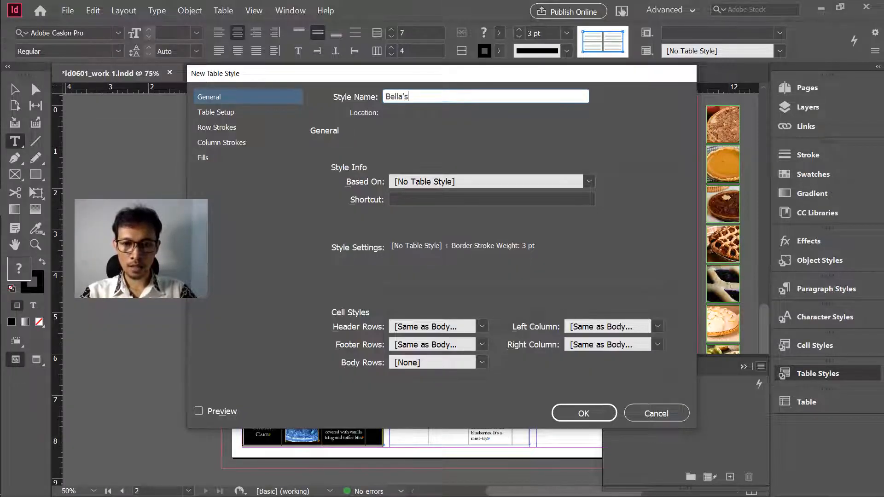
type(" Bakery")
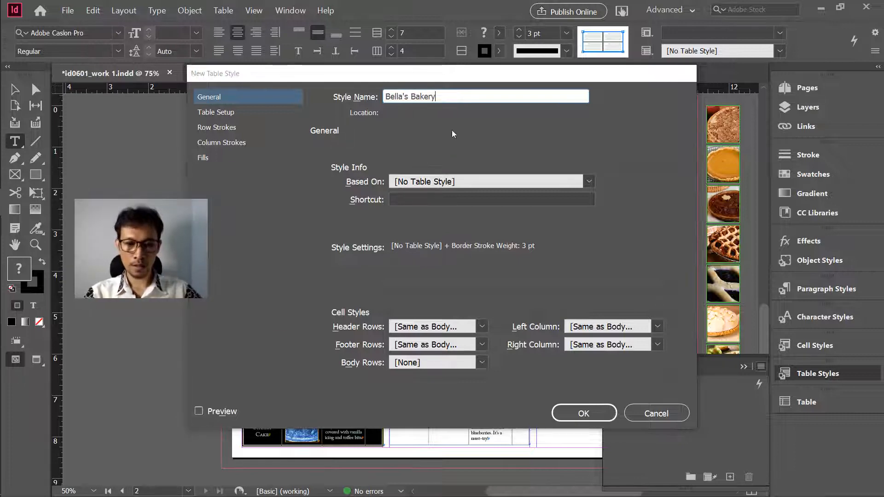
Step: Assign the Header cell style to the new table style's header rows, checking steps 5 and 6 in the lesson PDF
key("alt+Tab")
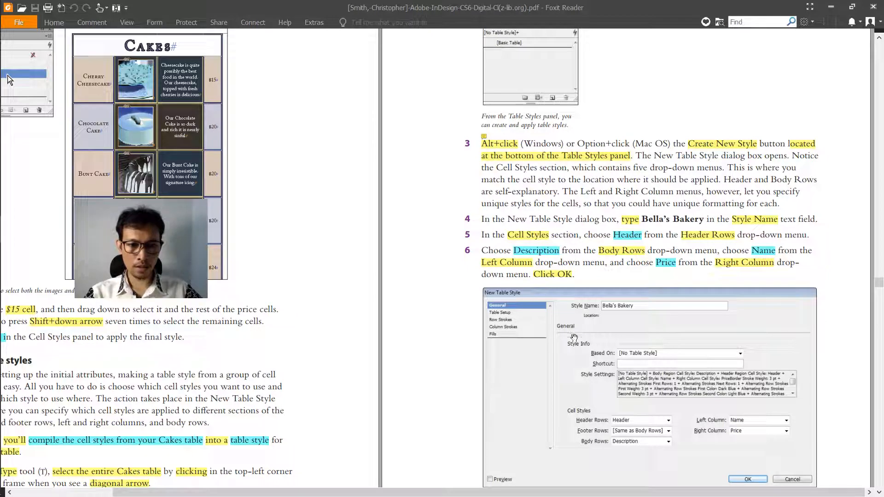
scroll(572, 343, "down", 1)
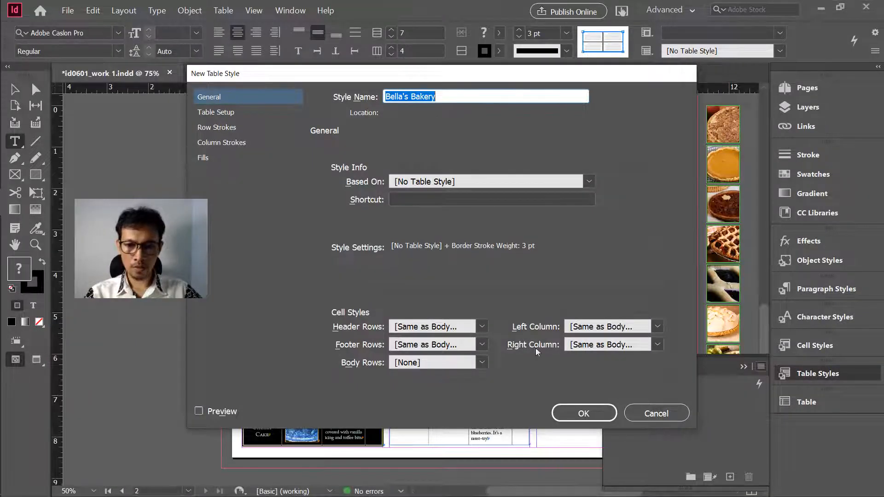
left_click(482, 327)
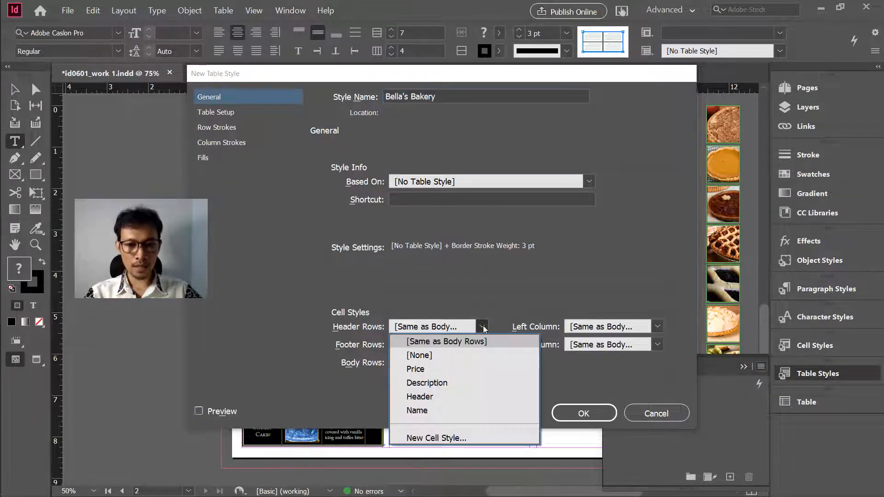
left_click(460, 396)
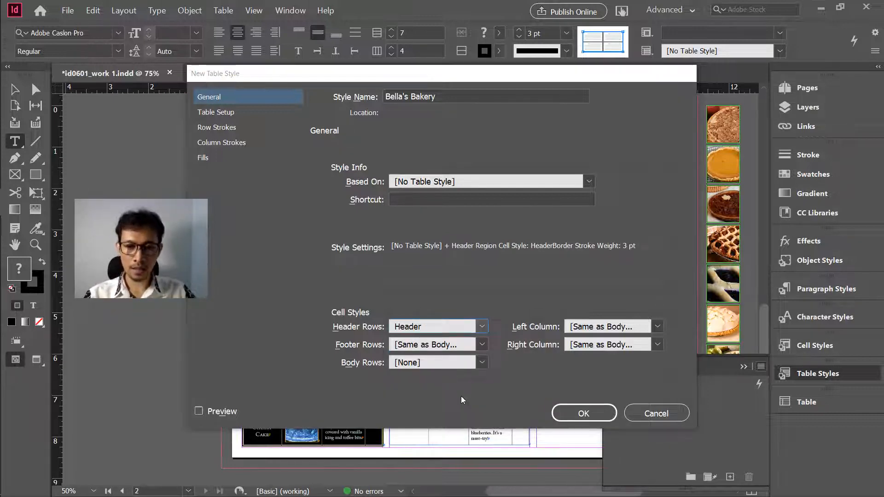
key("alt+Tab")
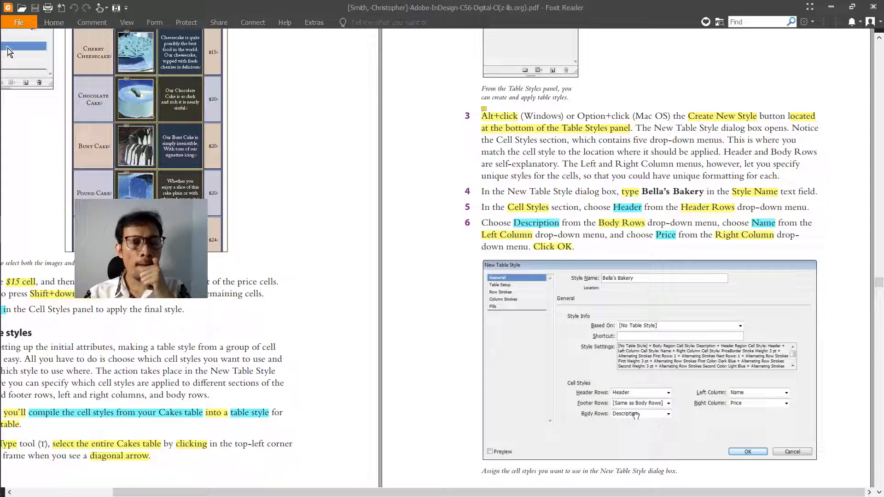
key("alt+Tab")
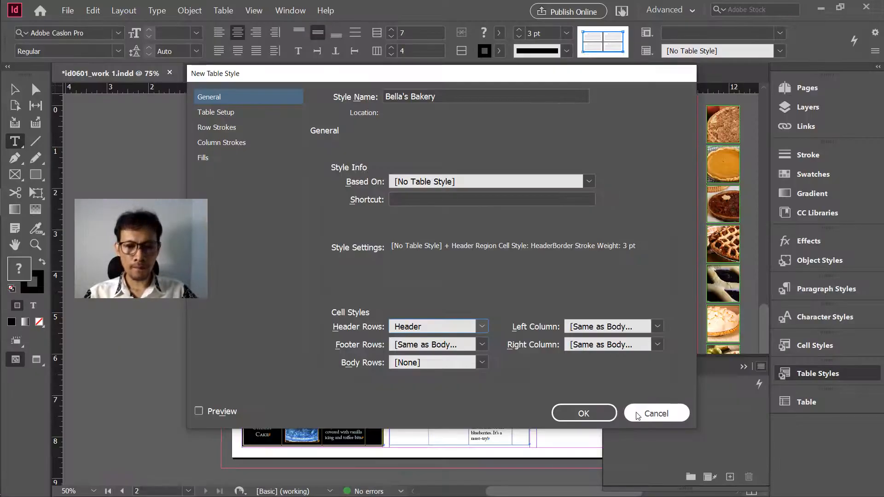
Step: Assign the Description cell style to the new table style's body rows, checking step 6 in the lesson PDF
left_click(419, 363)
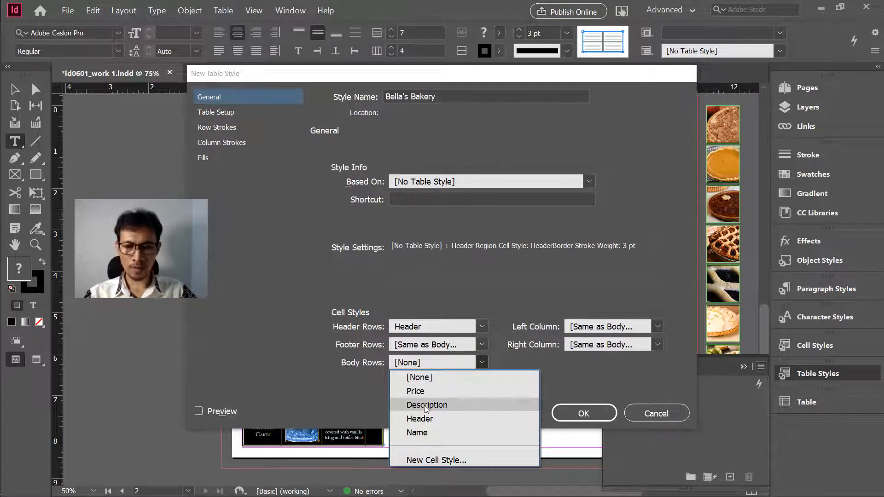
left_click(426, 406)
key("alt+Tab")
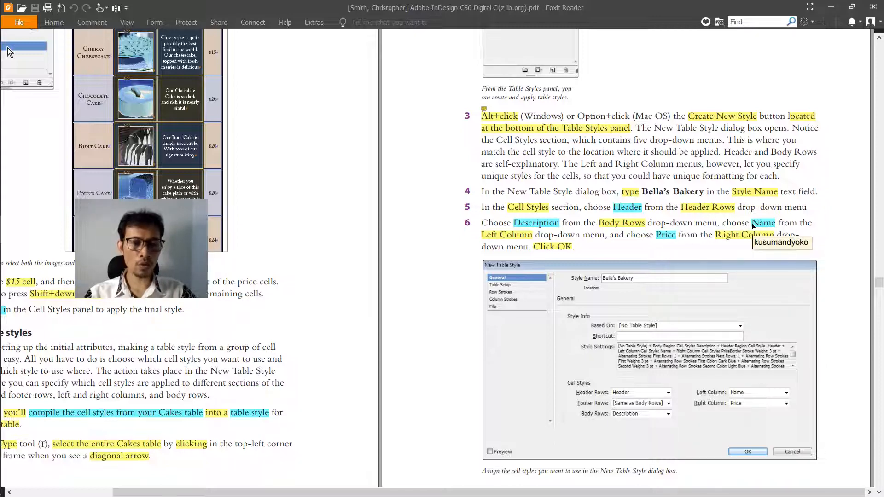
key("alt+Tab")
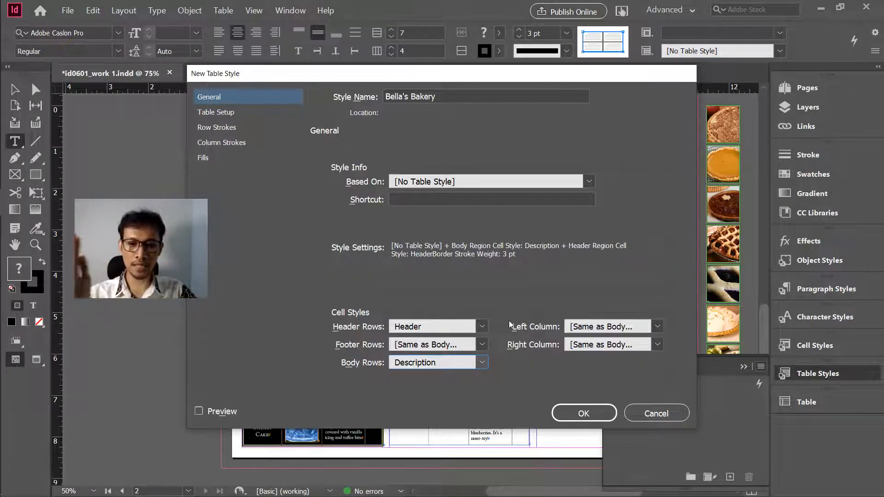
Step: Assign Name to the left column and Price to the right column, then create the Bella's Bakery table style after checking the PDF
left_click(573, 332)
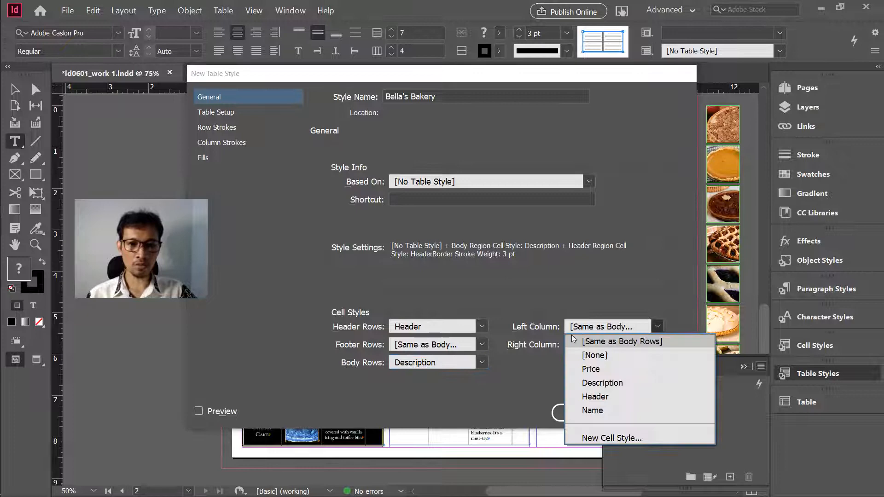
left_click(593, 410)
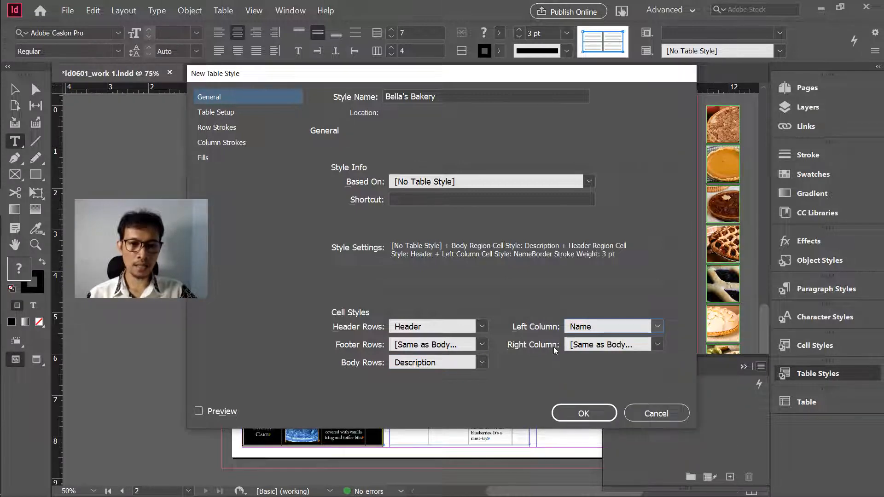
left_click(582, 346)
left_click(596, 388)
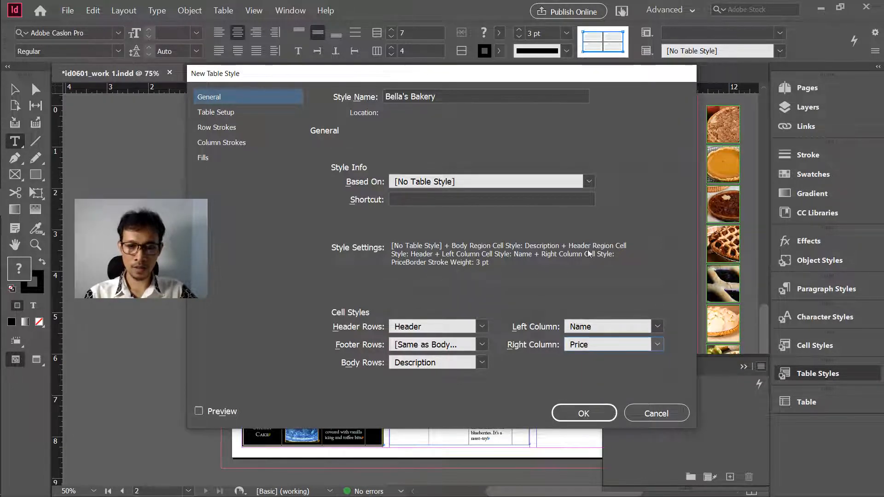
key("alt+Tab")
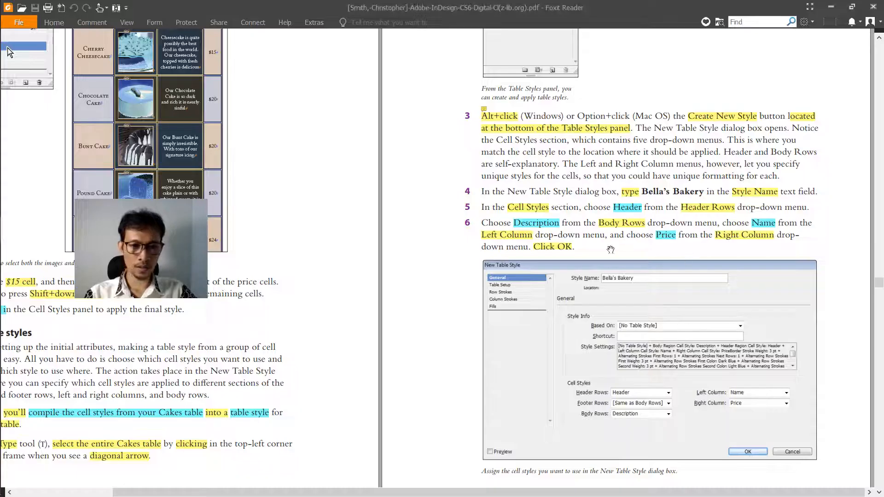
key("alt+Tab")
left_click(607, 415)
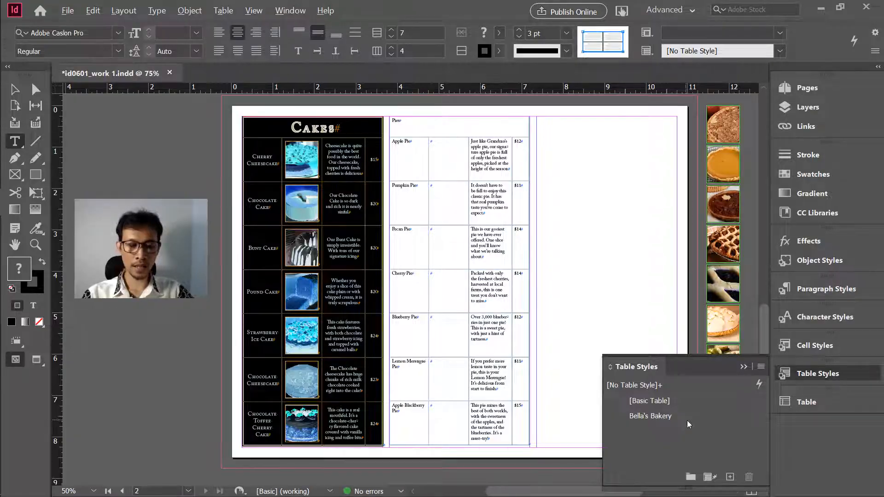
Step: Read step 7 in the lesson PDF and apply the Bella's Bakery table style to the selected Cakes table in InDesign
key("alt+Tab")
scroll(348, 374, "down", 3)
left_click_drag(347, 375, 681, 212)
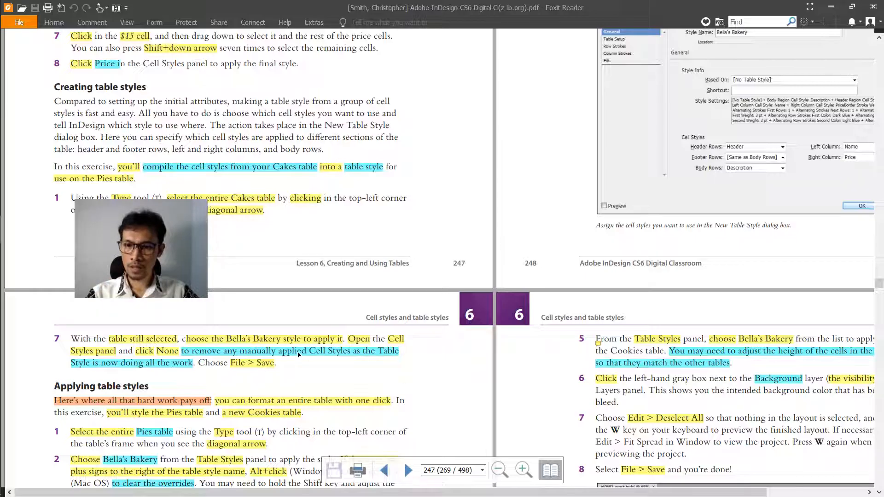
key("alt+Tab")
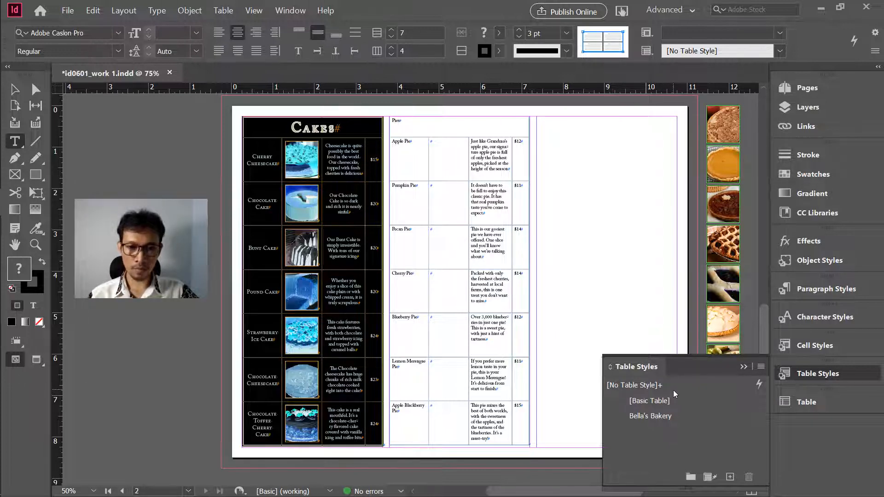
left_click(657, 417)
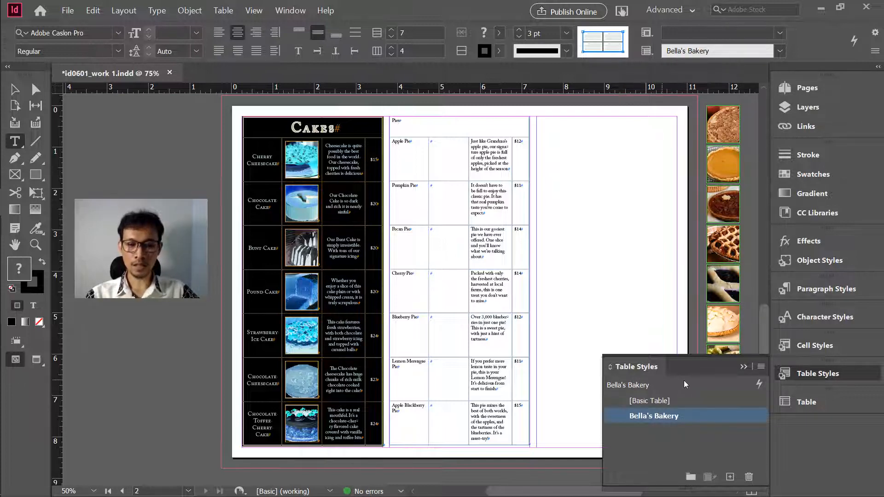
Step: Remove the manually applied cell styles from the Cakes table by setting its cell style to [None], rechecking step 7 in the lesson PDF
key("alt+Tab")
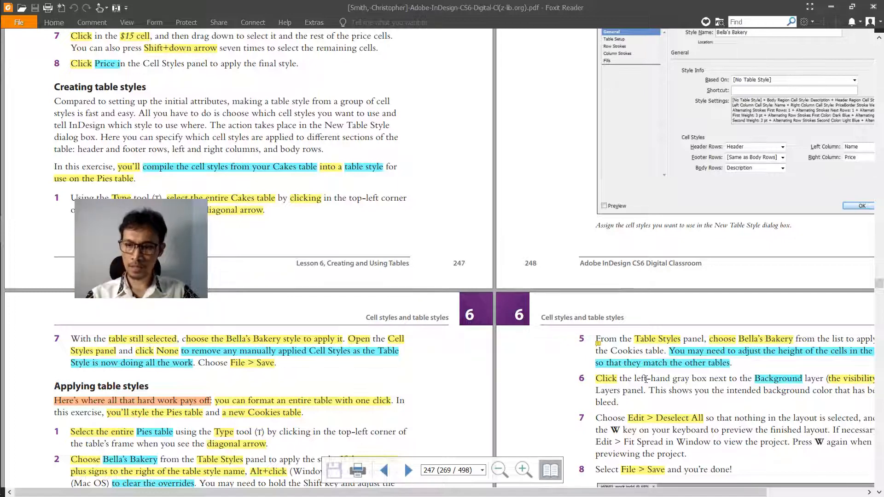
key("alt+Tab")
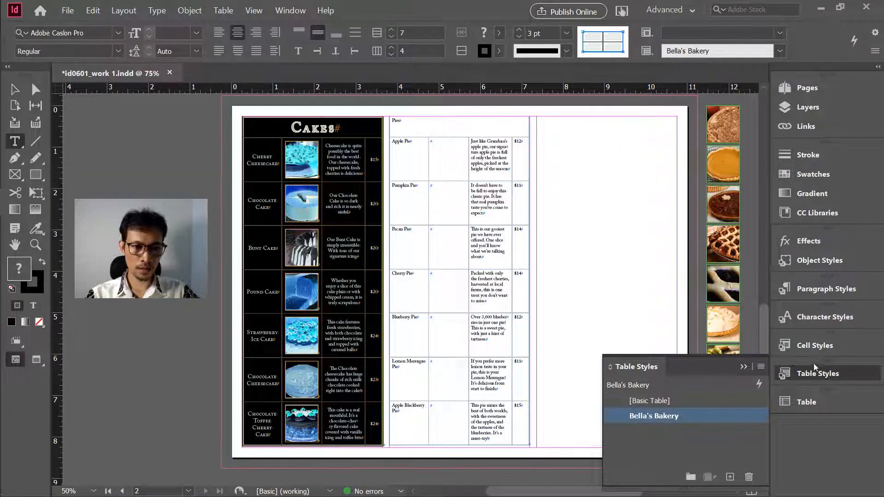
left_click(820, 353)
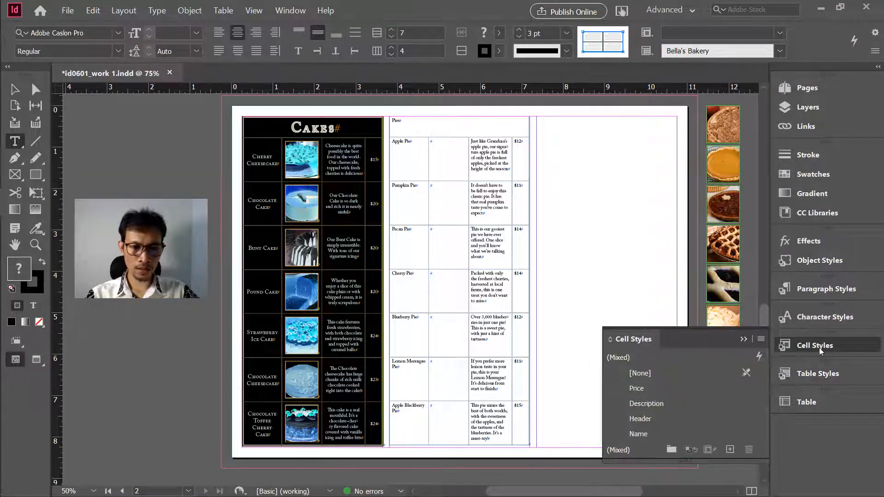
key("alt+Tab")
scroll(346, 342, "up", 1)
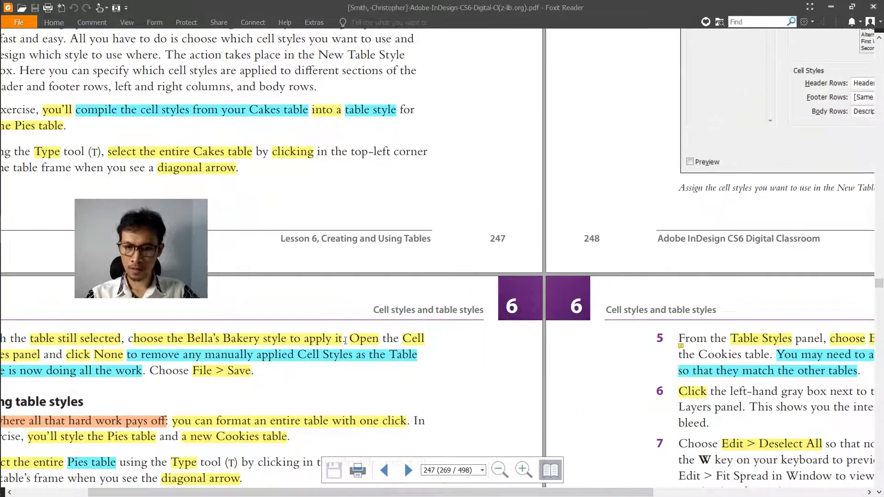
scroll(346, 343, "up", 1)
scroll(346, 343, "down", 1)
left_click_drag(440, 367, 836, 117)
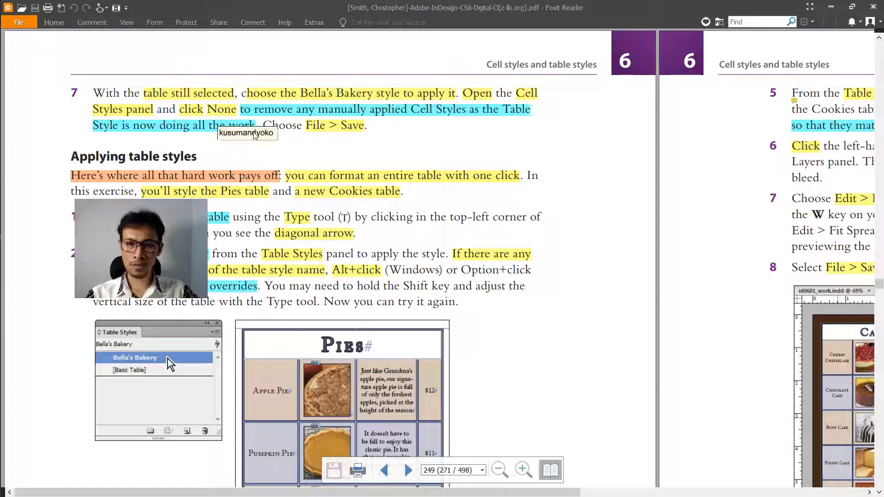
key("alt+Tab")
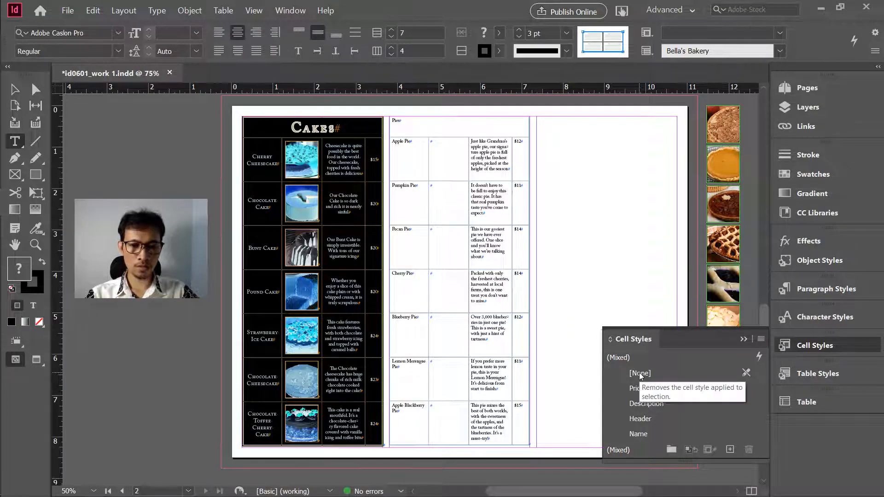
left_click(641, 374)
key("alt+Tab")
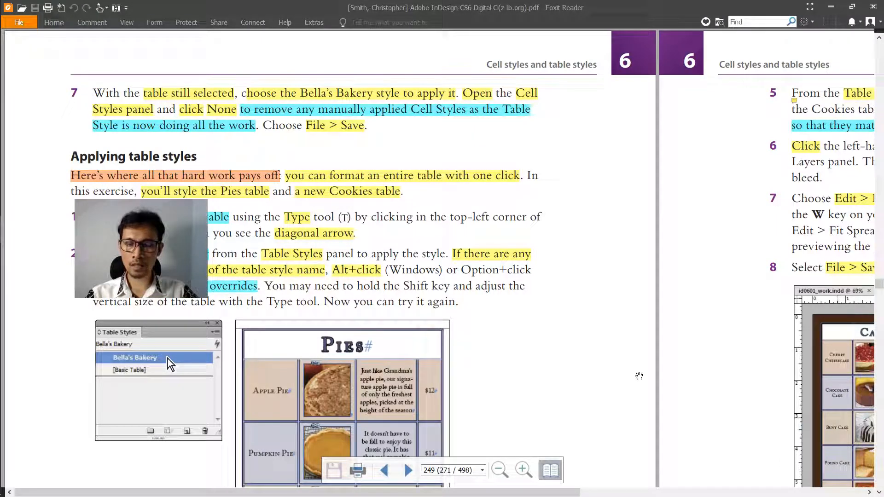
key("alt+Tab")
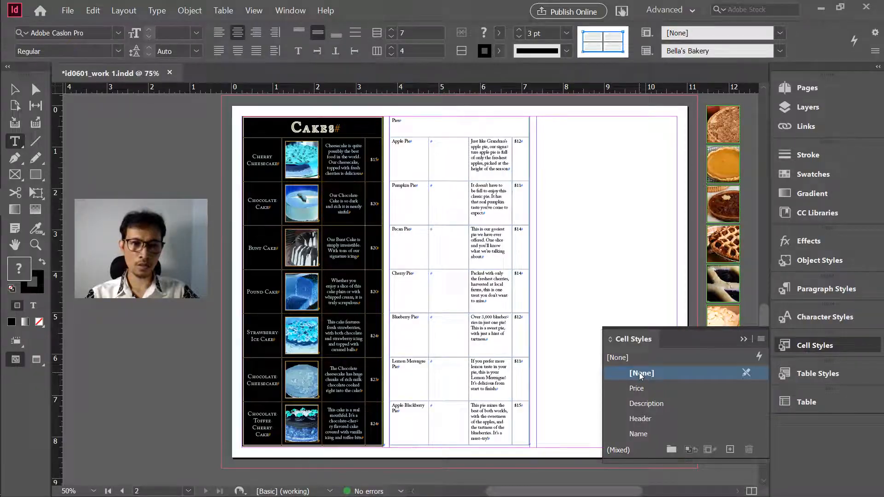
Step: Compare the Cakes table with the lesson PDF and read the opening steps of its Applying table styles section
key("alt+Tab")
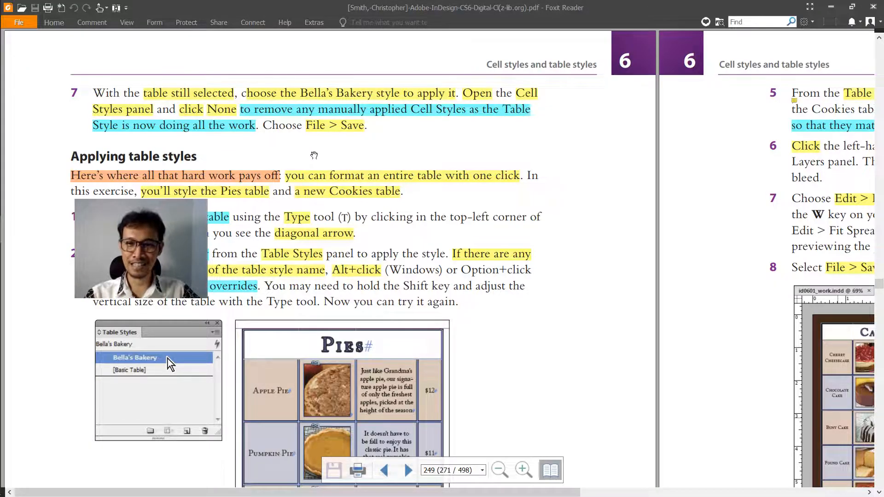
key("alt+Tab")
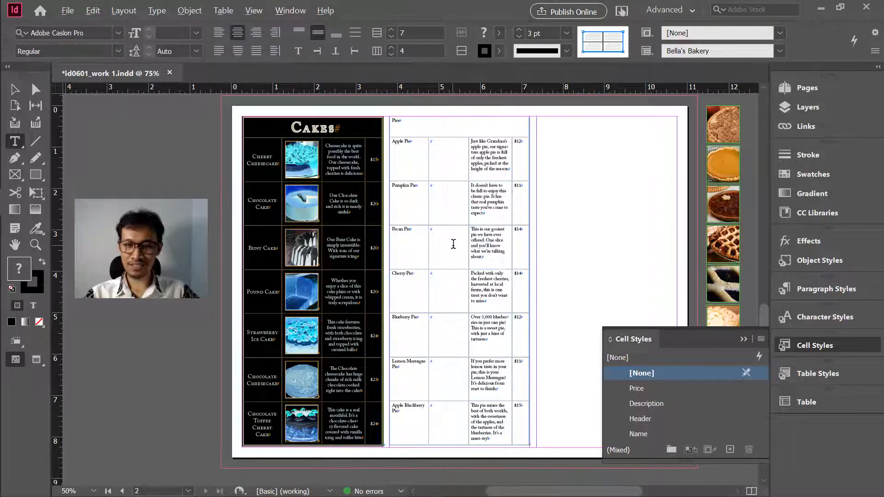
key("alt+Tab")
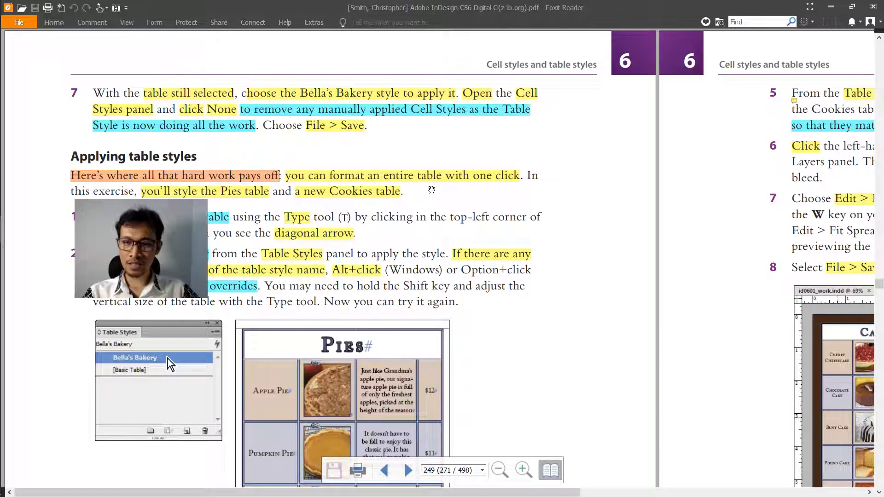
scroll(675, 241, "down", 2)
scroll(675, 241, "down", 1)
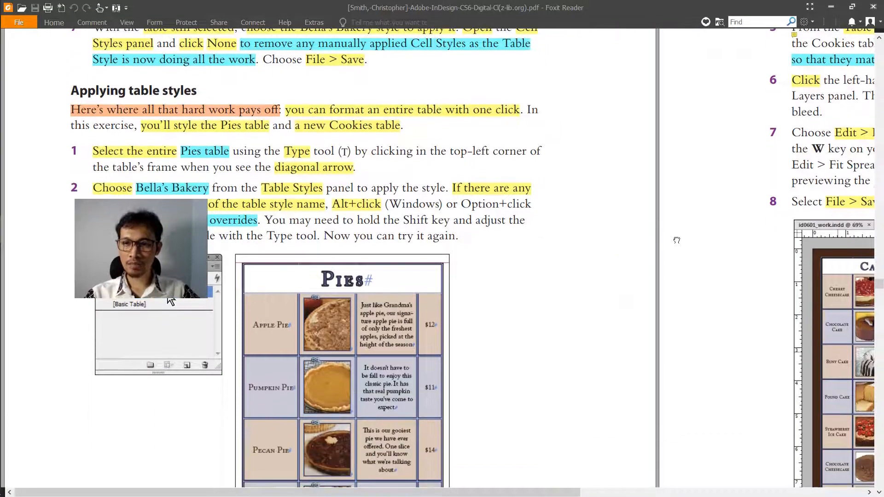
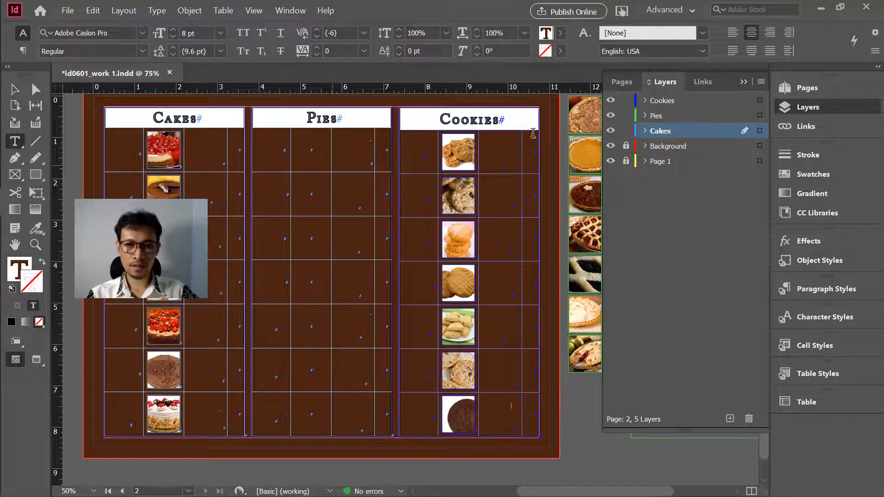
Step: Hide the Background layer and collapse the Layers panel, with the Selection tool active and the pie photos beside the page in view
left_click(611, 146)
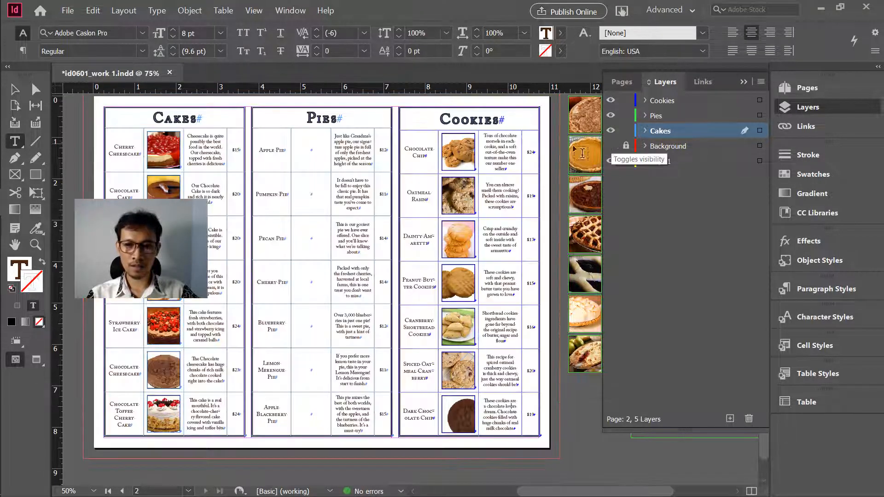
left_click(15, 91)
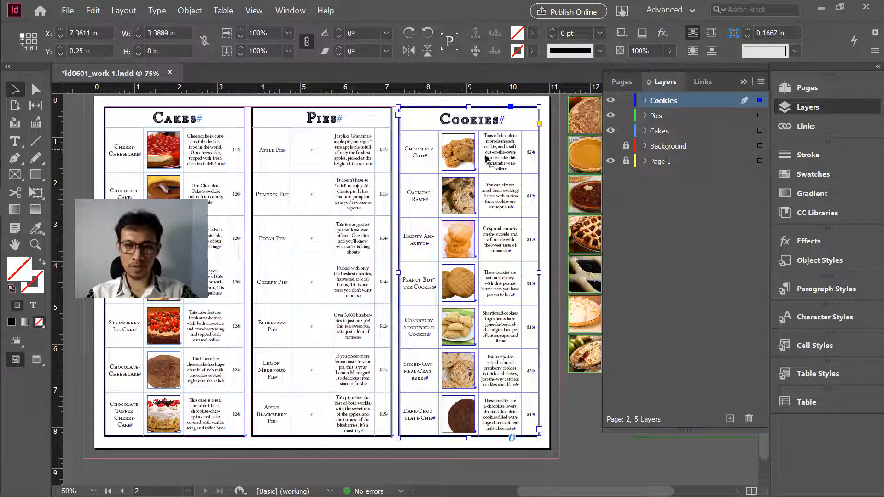
left_click_drag(571, 159, 398, 187)
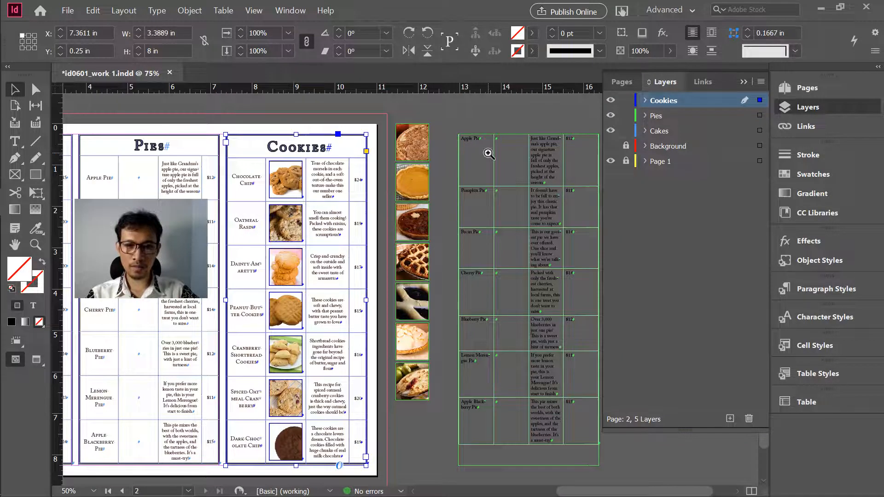
key("ctrl+=")
left_click_drag(371, 272, 467, 198)
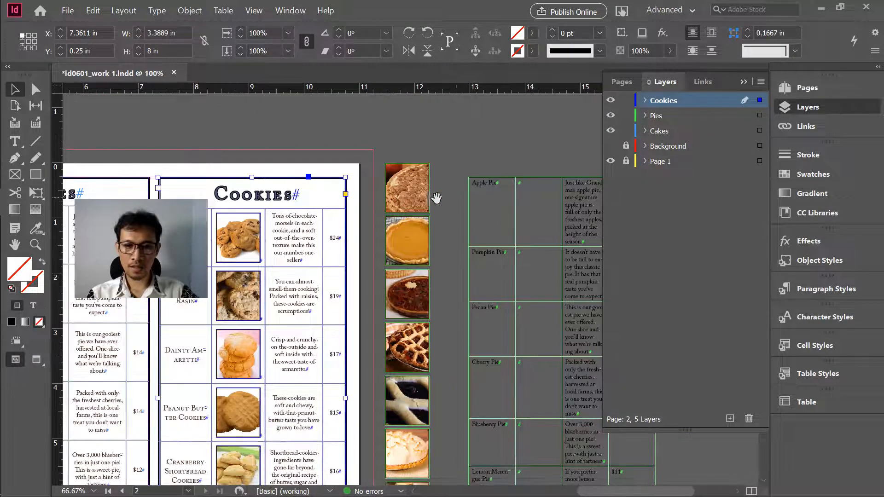
left_click_drag(386, 214, 465, 212)
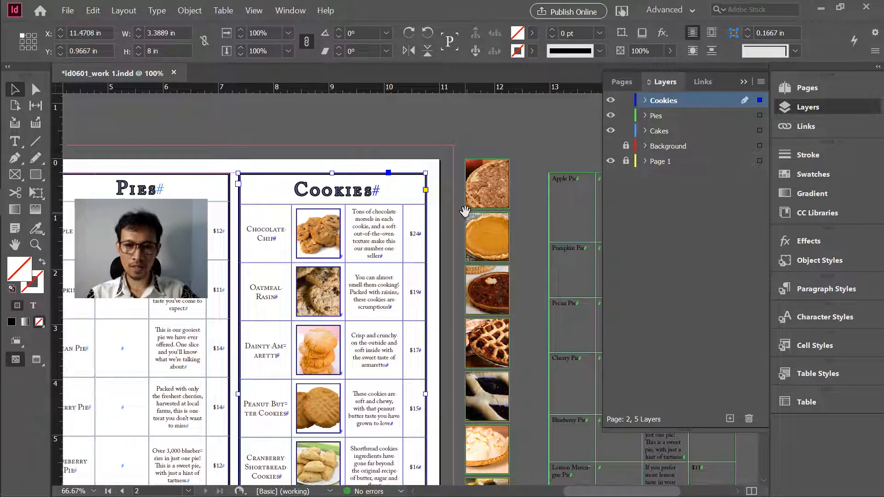
key("ctrl+minus")
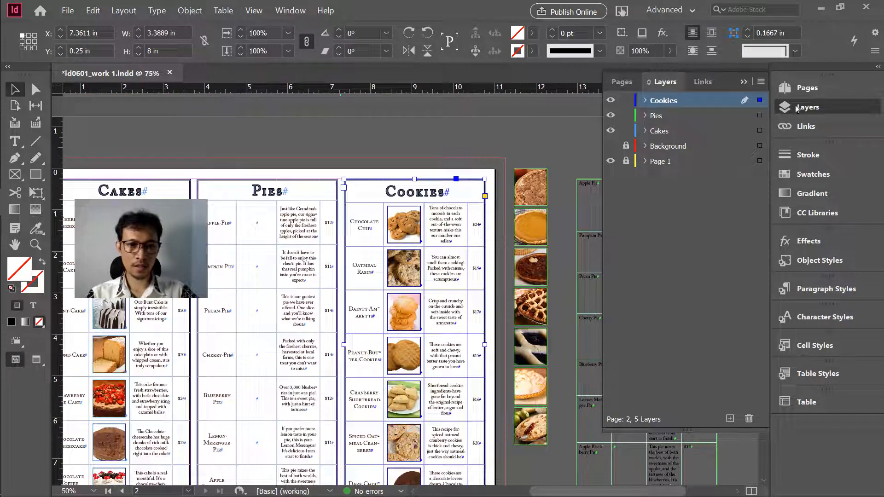
left_click(744, 82)
Step: Anchor the apple pie and pumpkin pie photos from the pasteboard inline in the image cells of their matching Pies table rows
left_click_drag(441, 226, 527, 217)
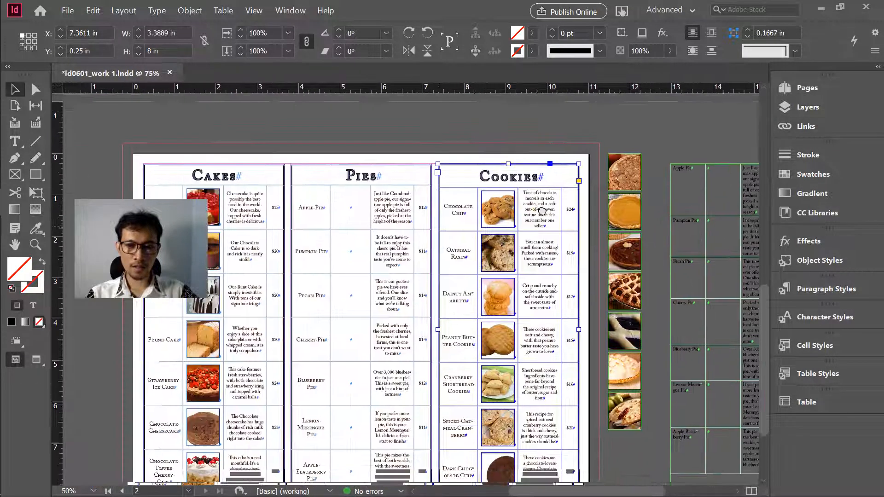
left_click(626, 164)
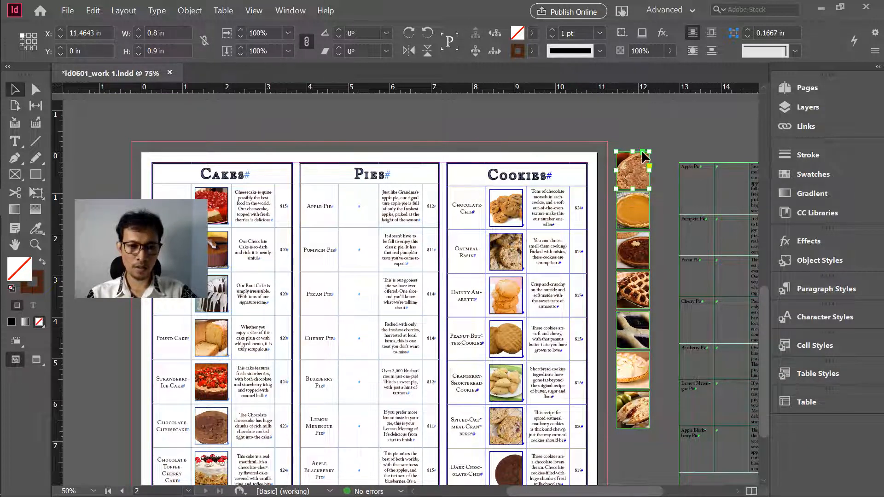
left_click_drag(645, 156, 371, 205)
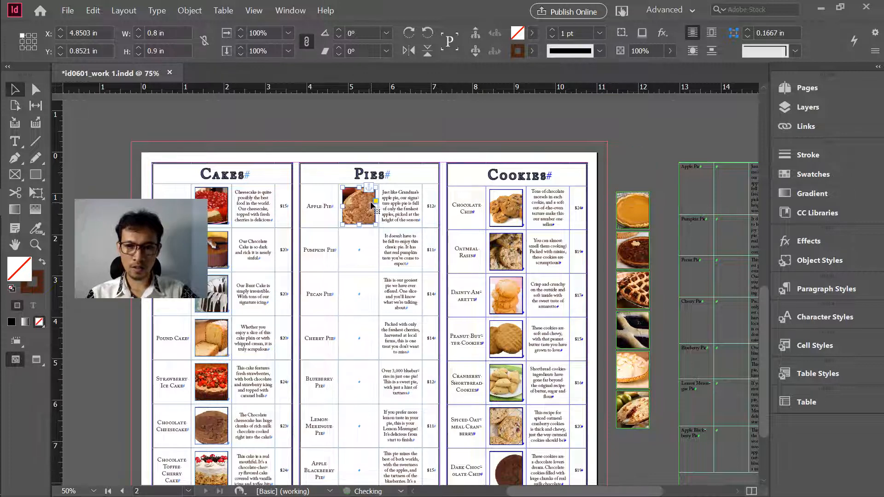
left_click(642, 195)
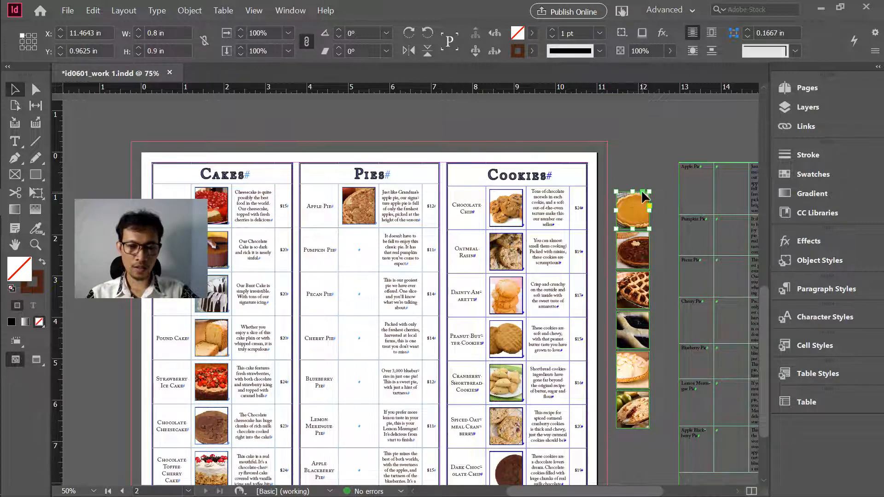
left_click_drag(644, 197, 369, 252)
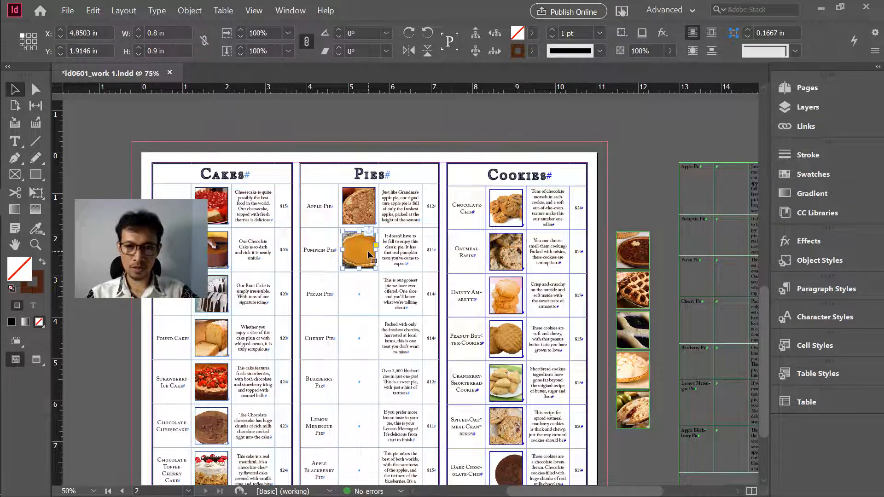
Step: Anchor the pecan pie and cherry pie photos from the pasteboard inline in the image cells of their matching Pies table rows
left_click(632, 249)
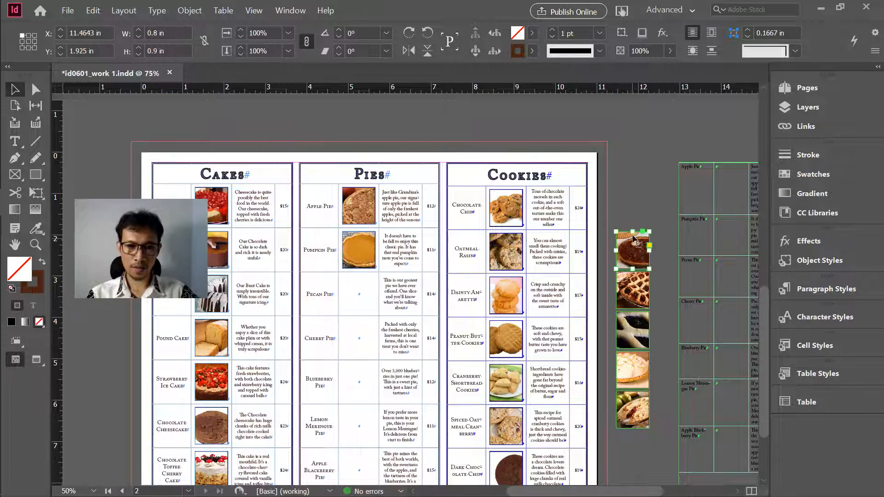
left_click_drag(645, 236, 358, 286)
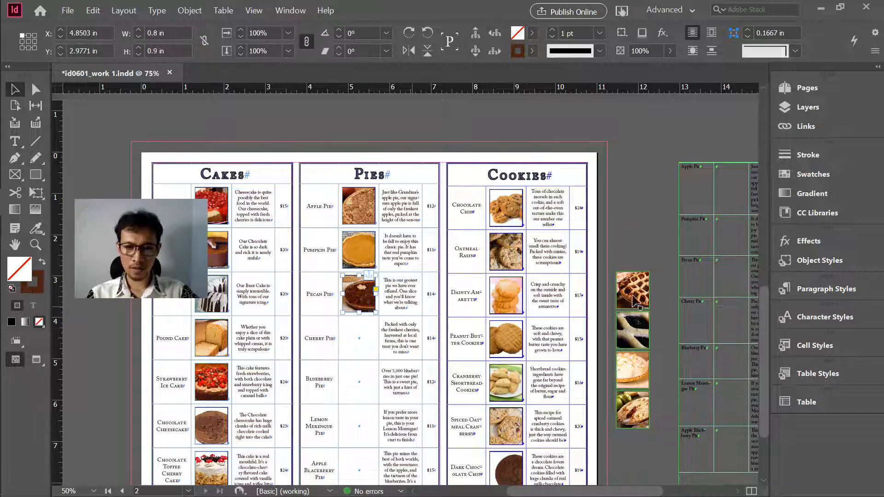
left_click_drag(644, 297, 353, 333)
scroll(385, 296, "down", 3)
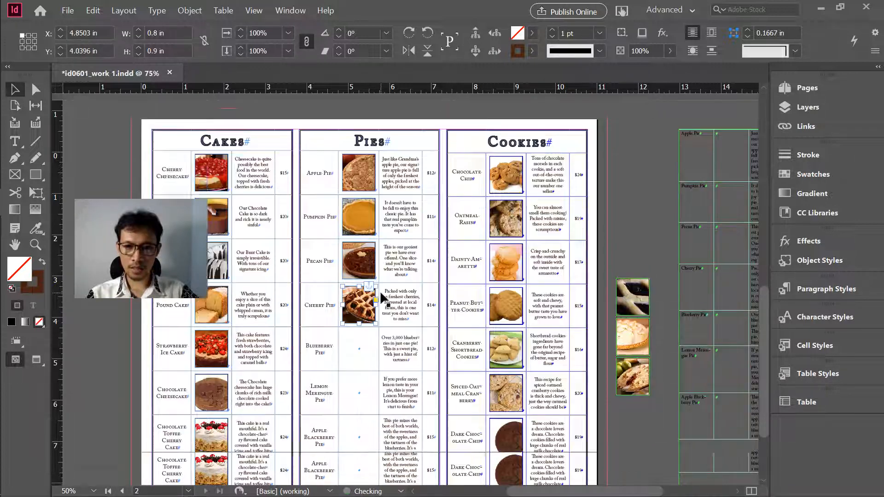
Step: Anchor the blueberry, lemon meringue and apple blackberry pie photos inline in the image cells of their matching Pies table rows
left_click(638, 247)
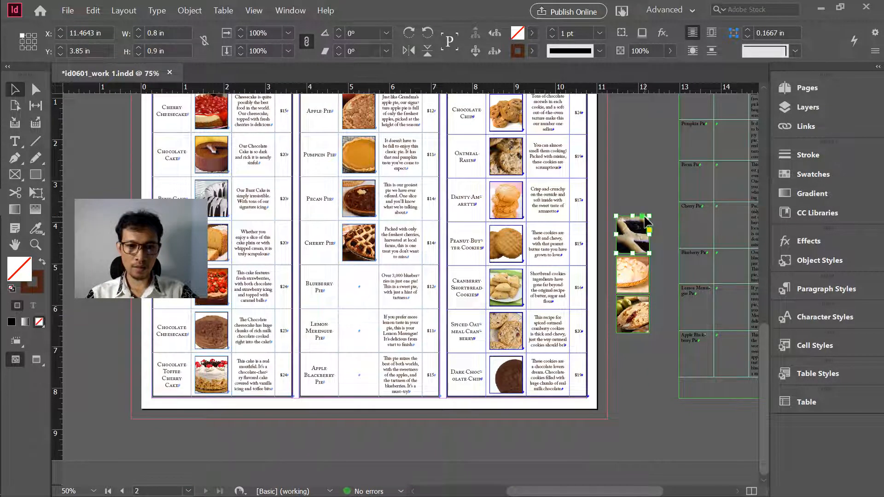
left_click_drag(533, 262, 351, 295)
left_click(643, 269)
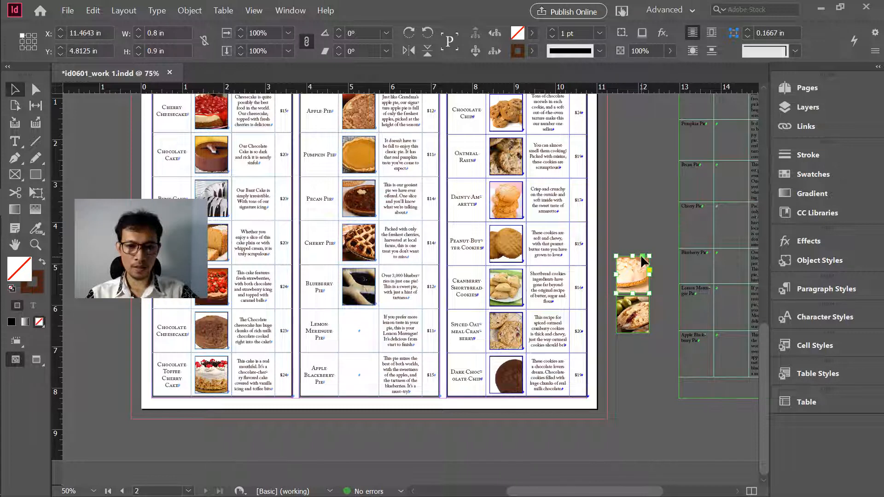
left_click_drag(462, 315, 372, 327)
left_click(646, 307)
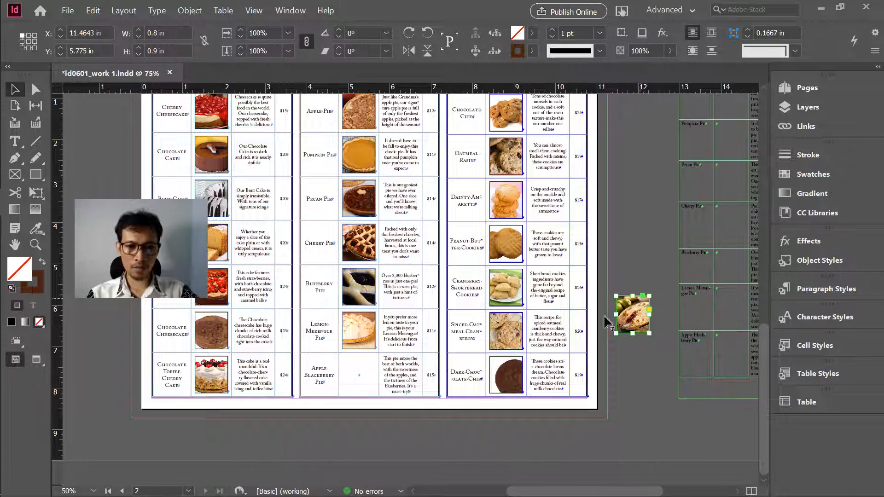
left_click_drag(372, 364, 372, 366)
Step: Select the entire Pies table with the Type tool, check which table style it uses, and deselect it with the Selection tool
scroll(364, 323, "up", 3)
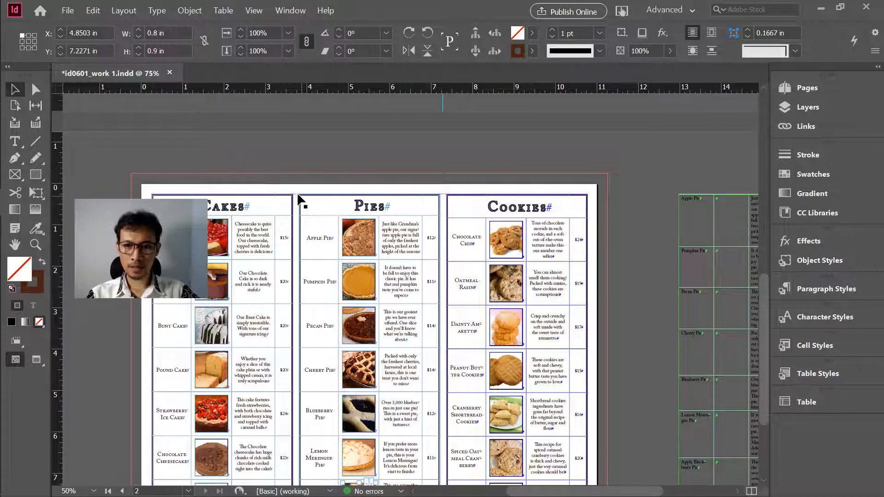
left_click(14, 142)
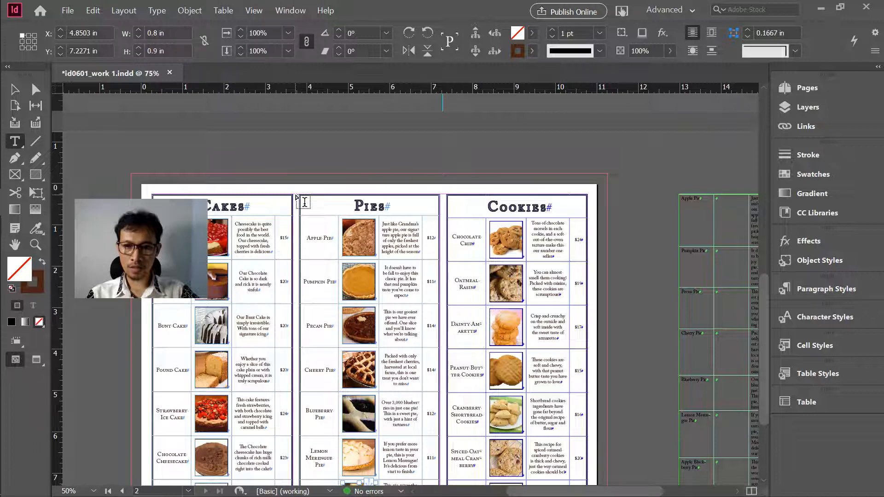
left_click(297, 194)
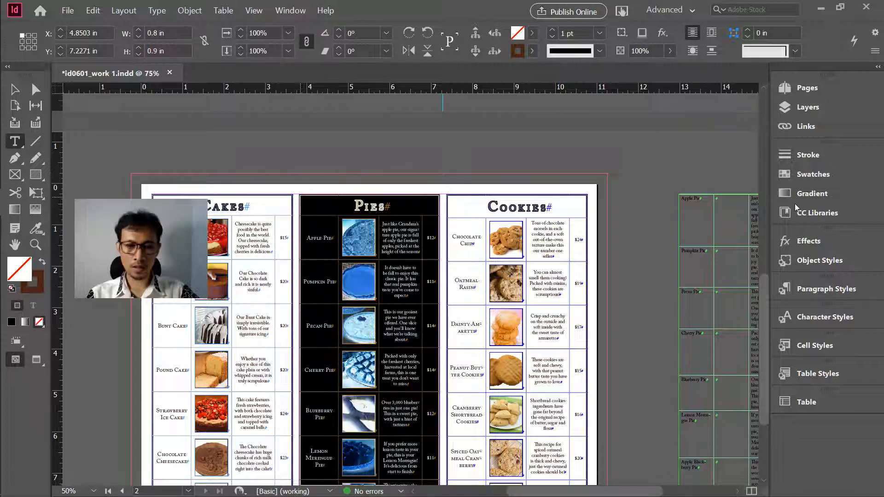
left_click(809, 374)
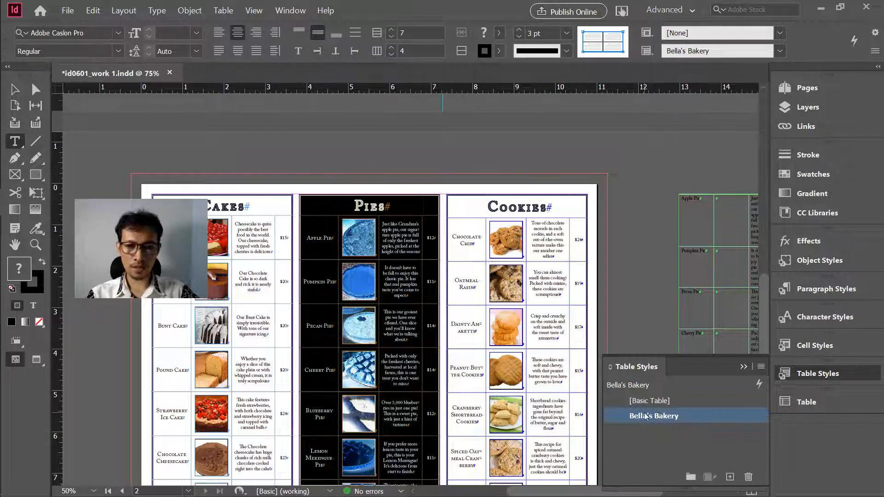
left_click(744, 367)
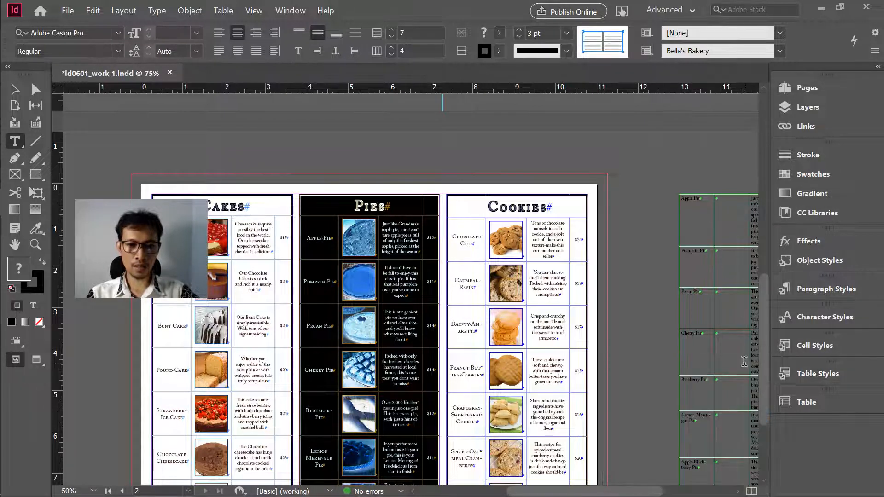
left_click(14, 89)
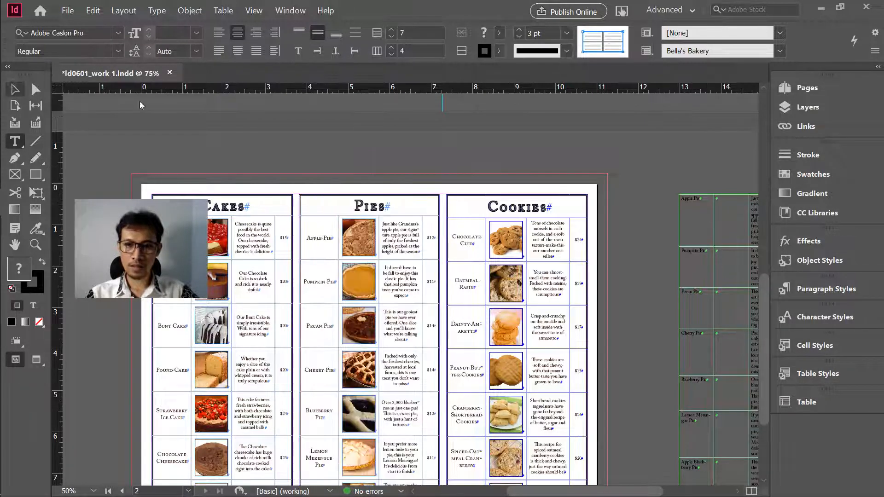
left_click(537, 173)
scroll(537, 173, "down", 3)
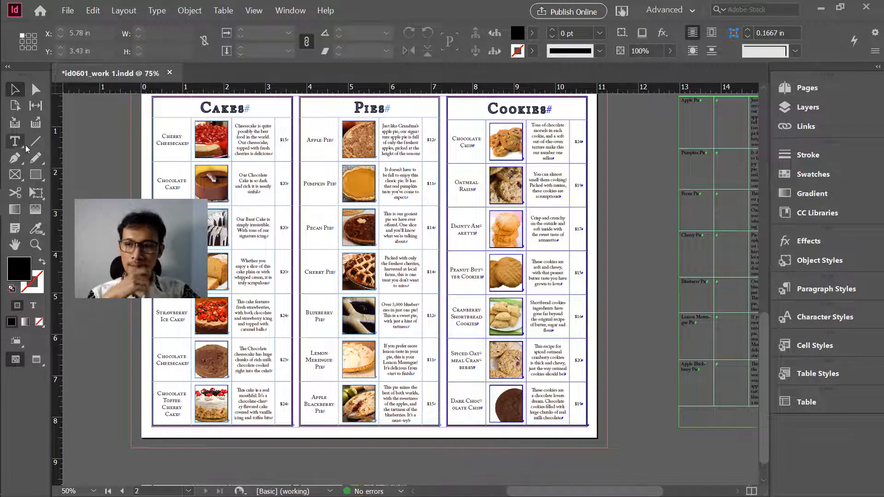
Step: Read step 6 in the lesson PDF, switch back to InDesign and show the Background layer
key("alt+Tab")
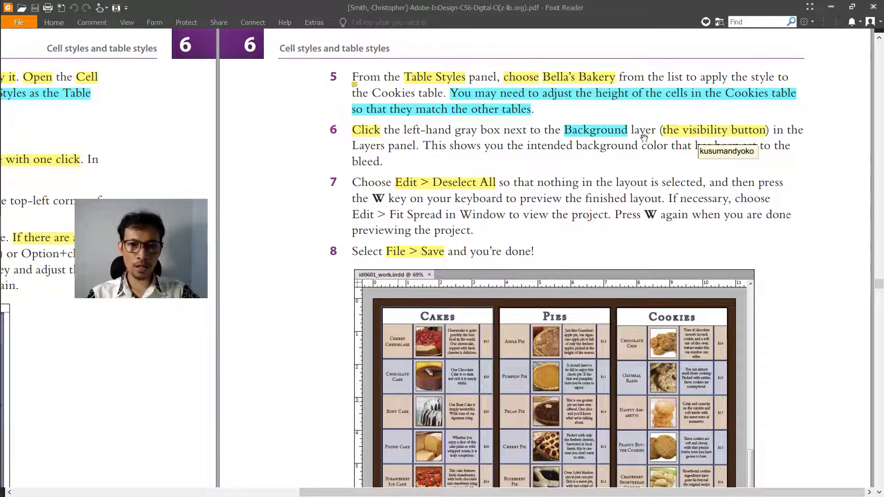
key("alt+Tab")
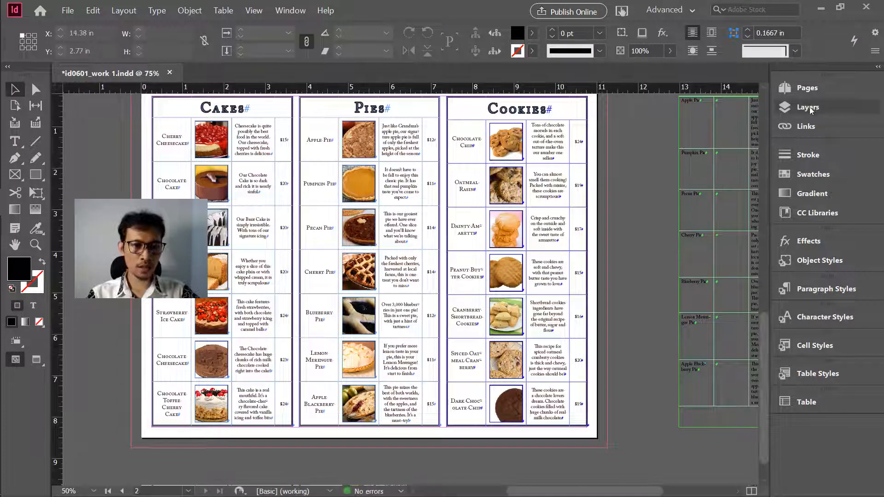
left_click(809, 107)
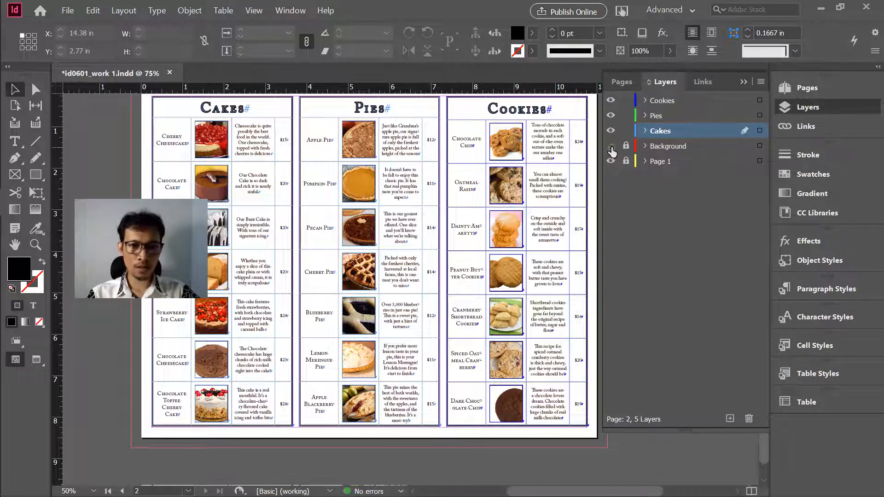
left_click(611, 146)
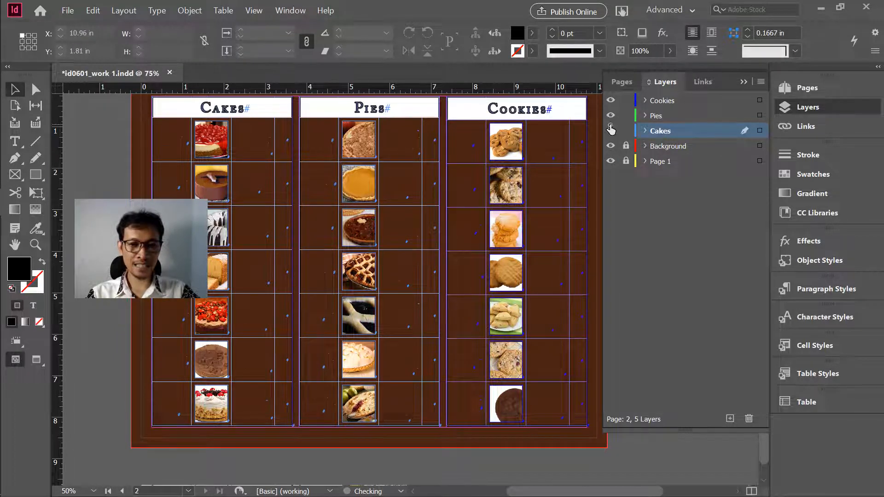
Step: Hide and show the Cakes layer, hide the Background layer again, and collapse the Layers panel
left_click(611, 130)
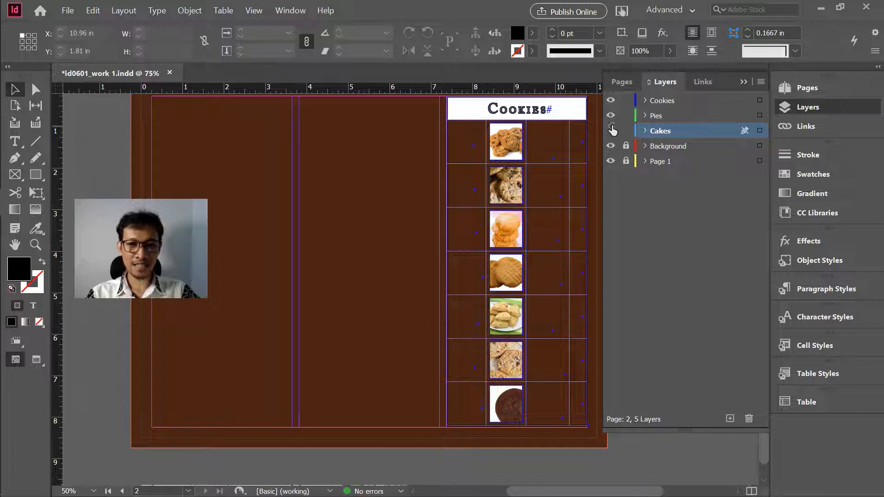
left_click(611, 130)
left_click(610, 146)
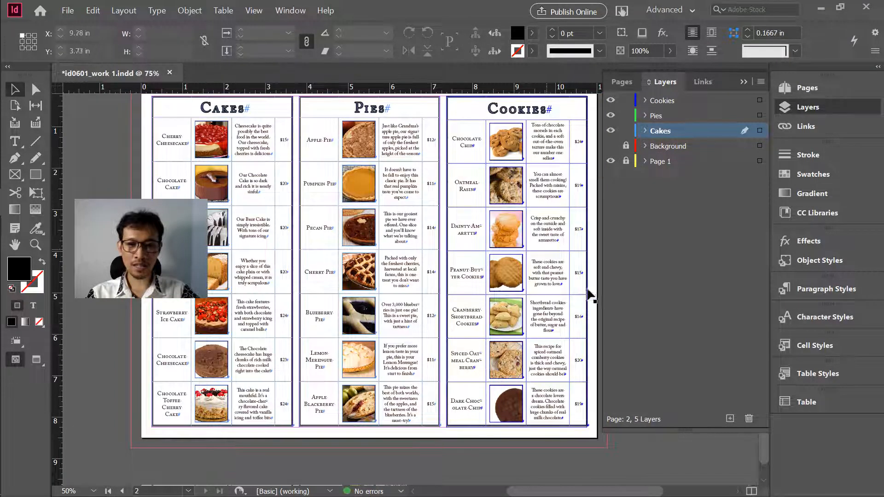
left_click(809, 109)
Step: Review the finished layout and steps 7 and 8 in the lesson PDF, switch back to InDesign and save the document
key("alt+Tab")
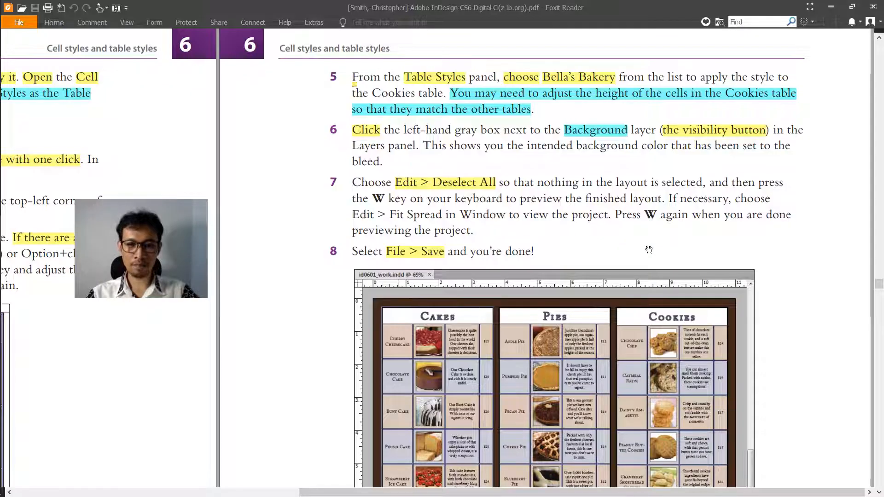
scroll(467, 168, "down", 5)
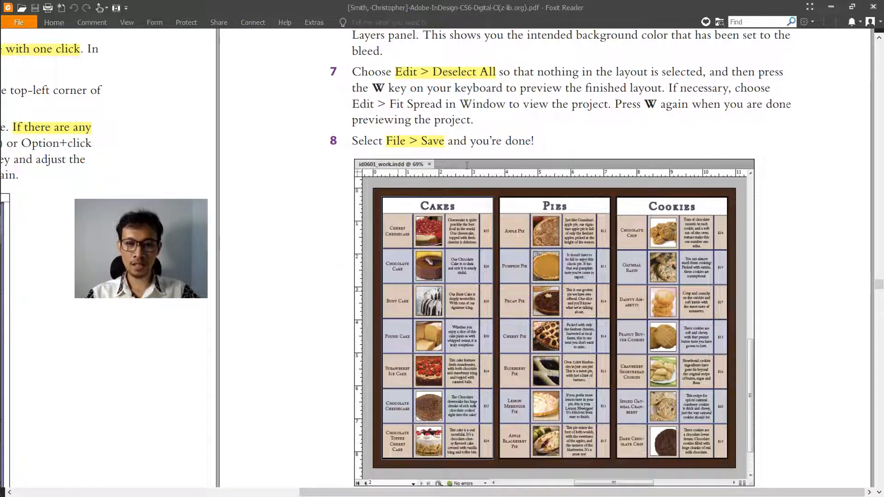
key("alt+Tab")
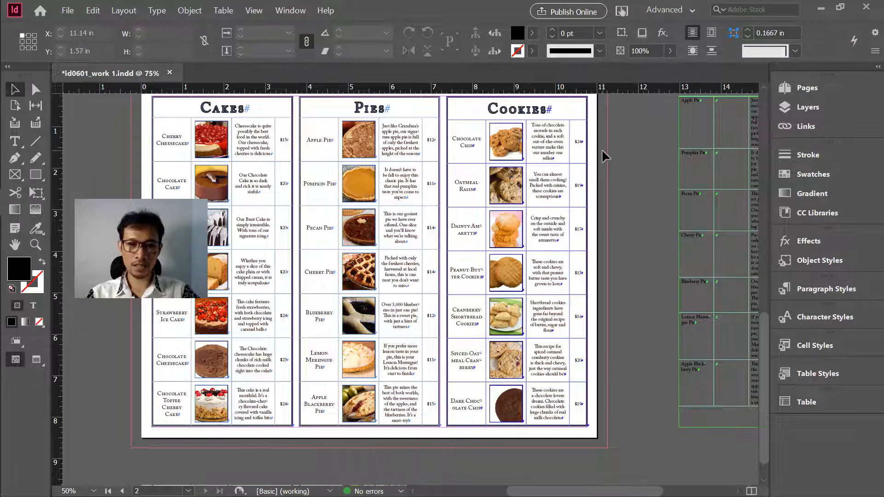
left_click_drag(645, 174, 689, 189)
key("ctrl+s")
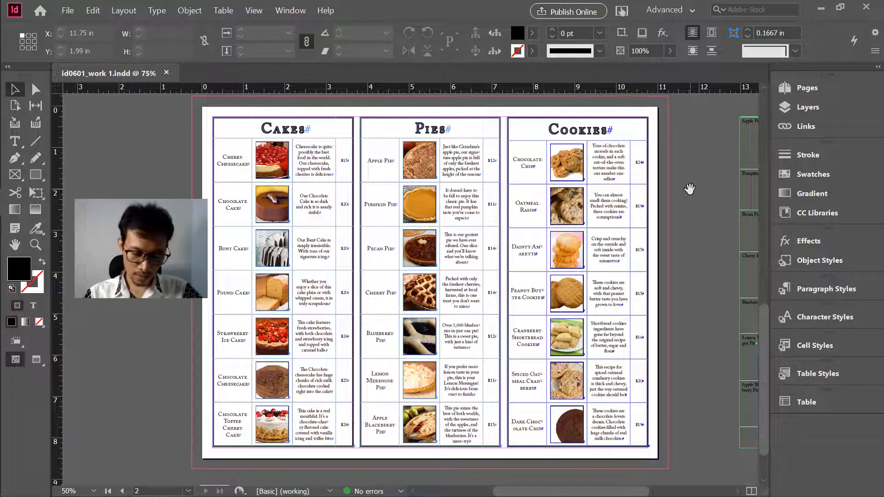